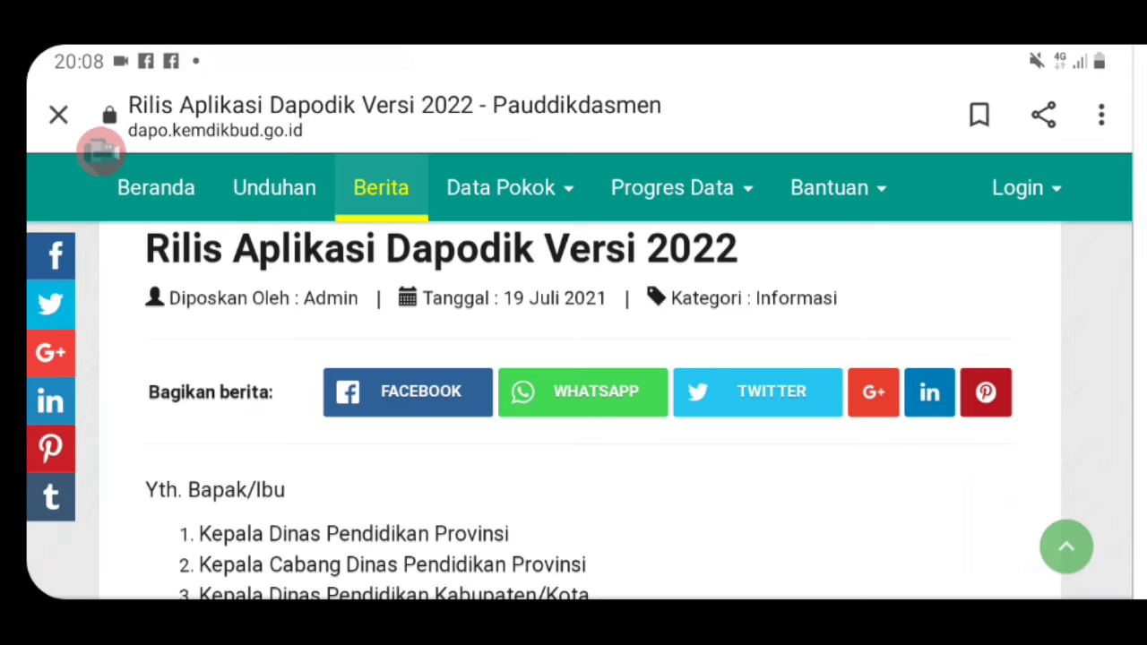
Read the Rilis Aplikasi Dapodik Versi 2022 announcement, covering its recipients, cut-off dates and installation instructions
drag(100, 152, 52, 103)
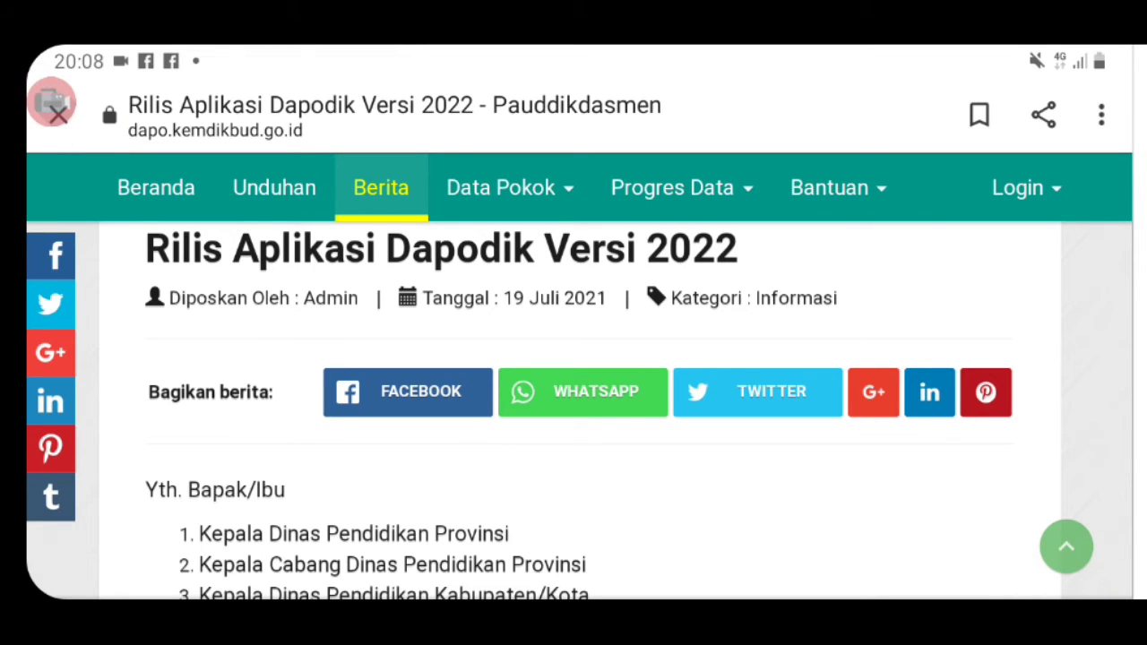
drag(855, 505, 848, 405)
drag(555, 202, 596, 266)
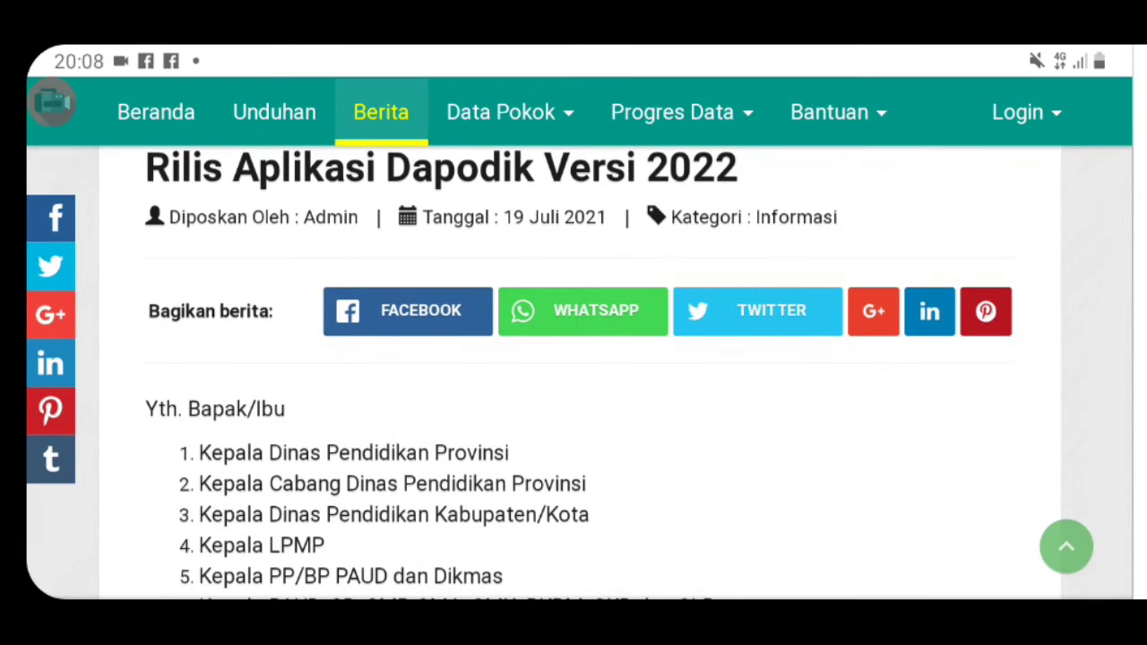
drag(912, 466, 928, 279)
drag(902, 438, 905, 336)
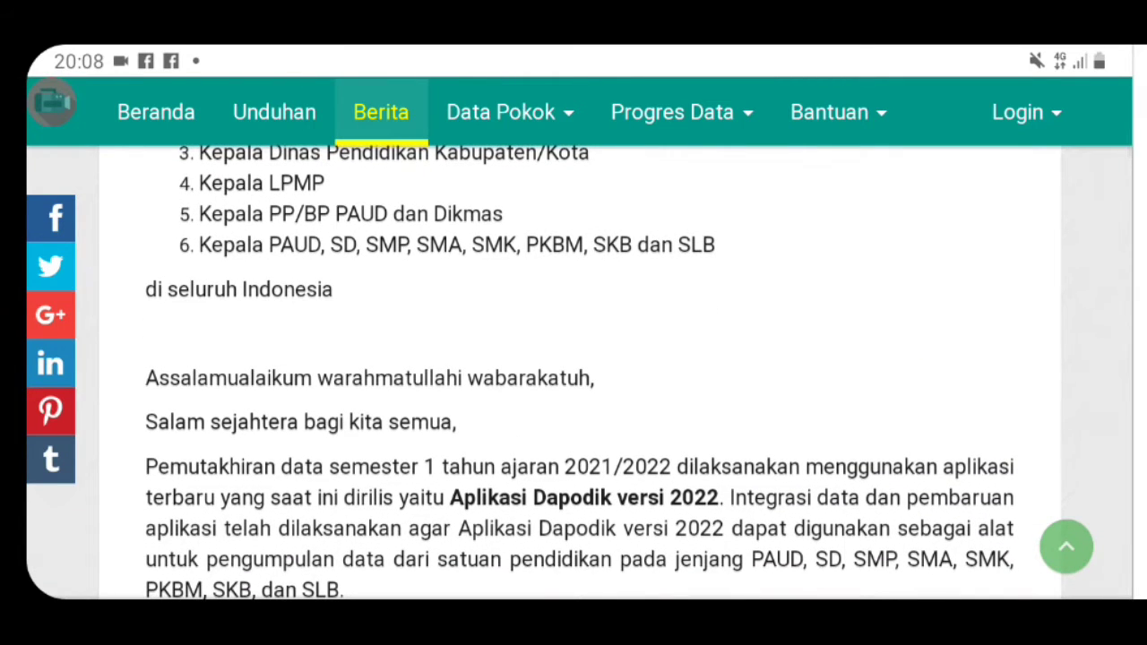
drag(922, 518, 910, 381)
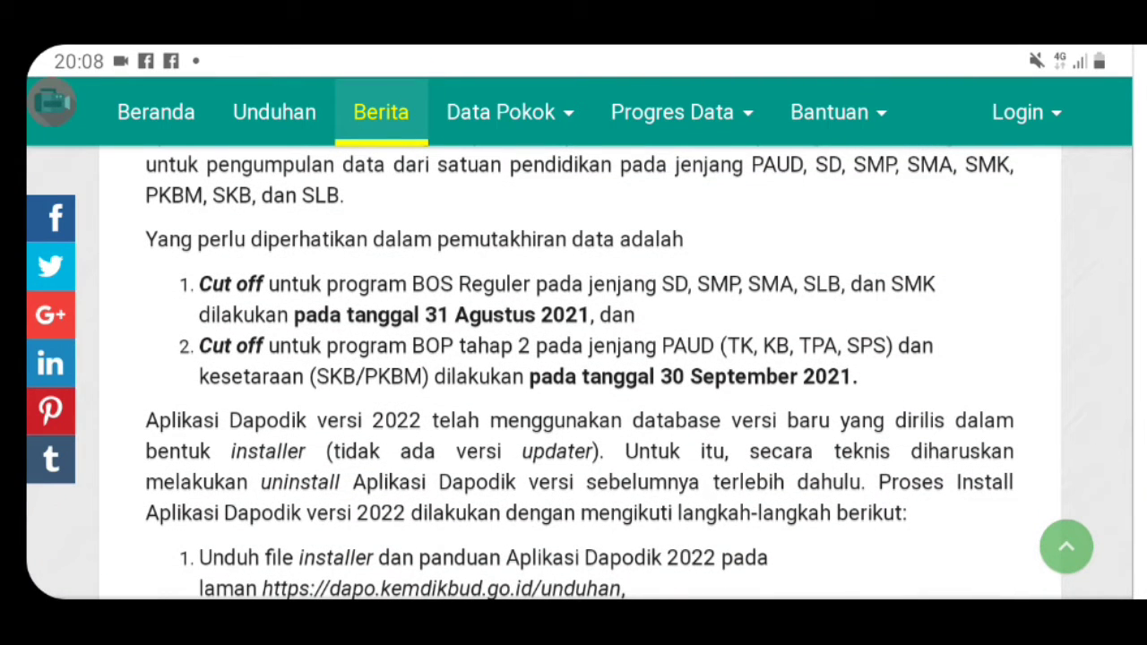
drag(945, 524, 939, 451)
drag(926, 517, 924, 332)
drag(895, 493, 941, 260)
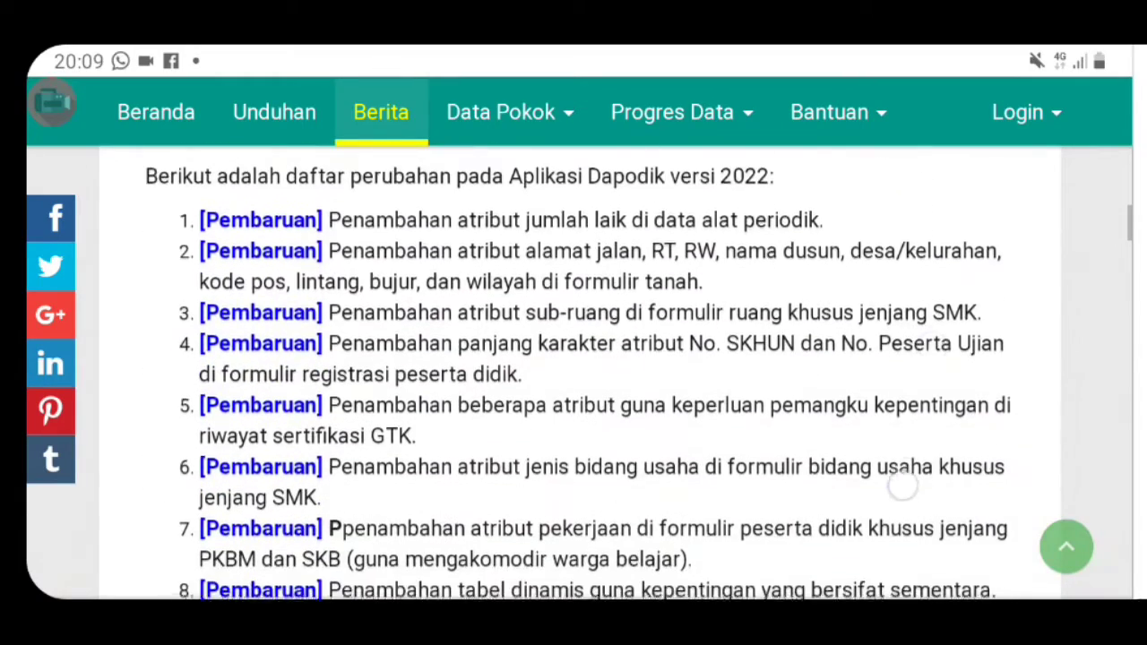
Review the article's list of Dapodik 2022 changes and the installer and guide links in its attachments
drag(903, 484, 922, 326)
drag(914, 460, 937, 313)
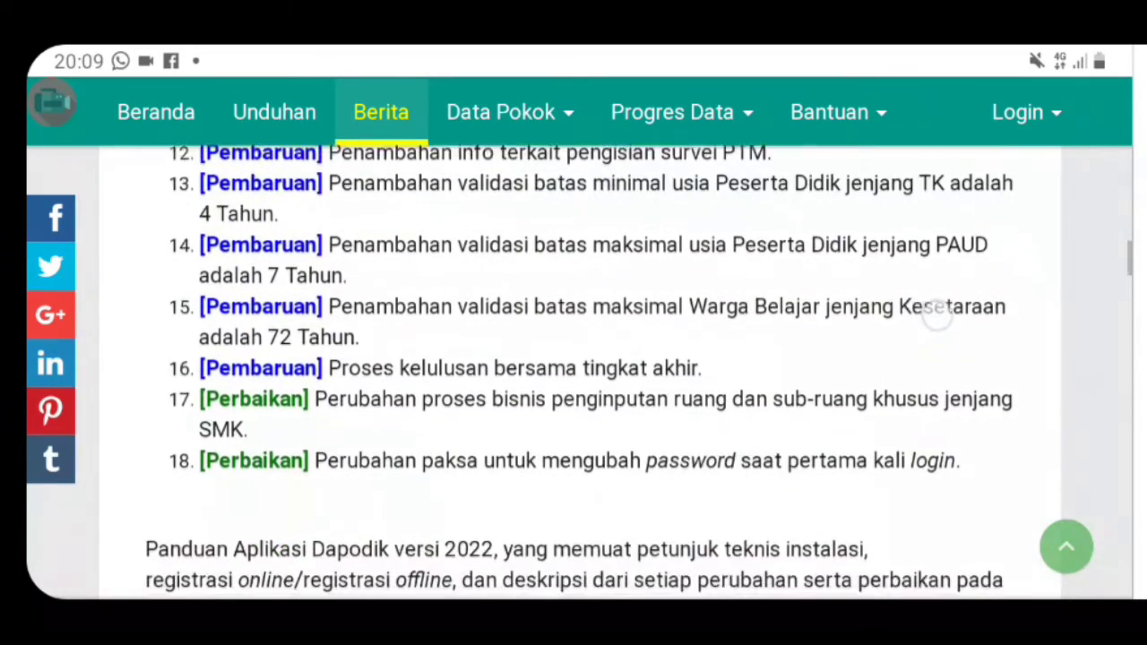
drag(914, 451, 950, 374)
drag(932, 464, 945, 289)
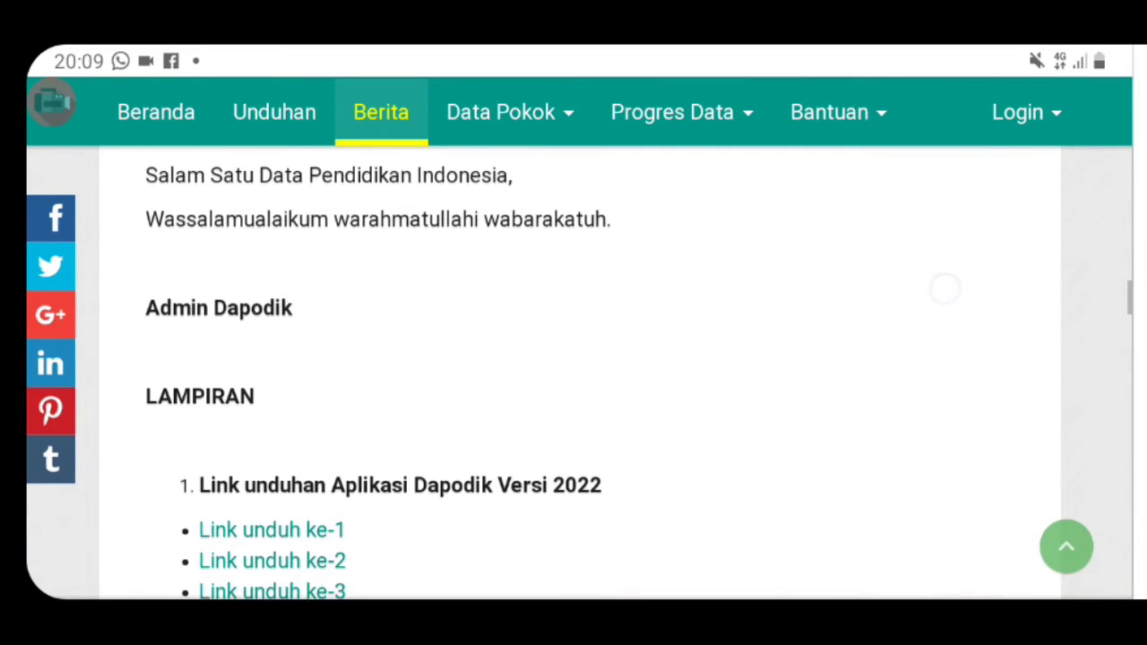
drag(892, 427, 917, 315)
drag(894, 448, 898, 335)
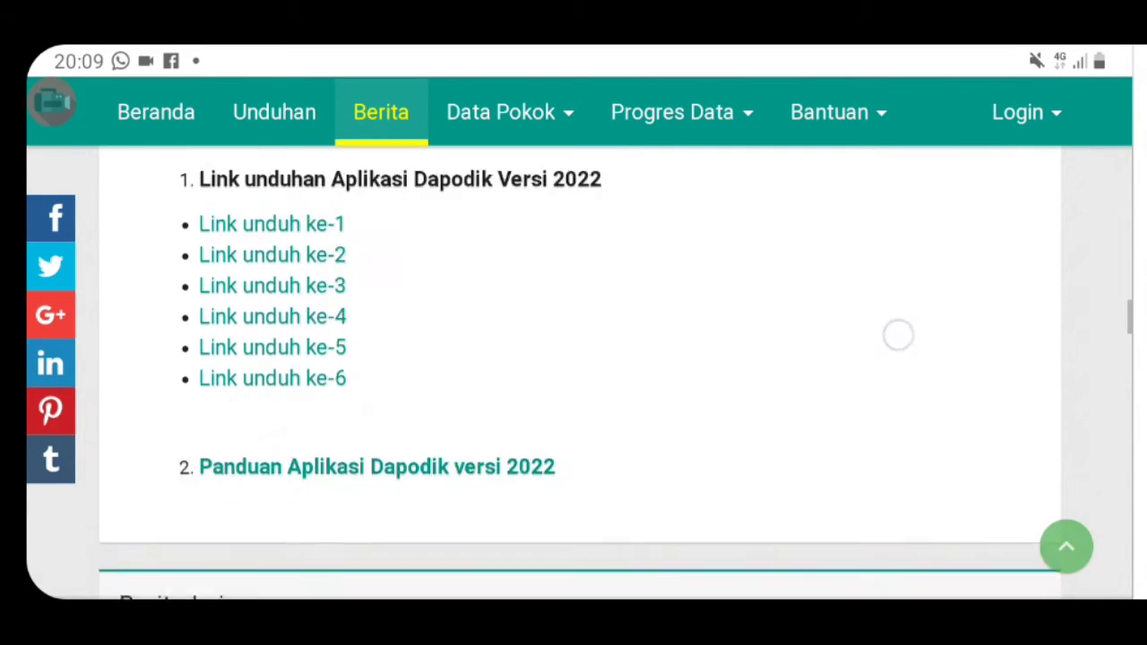
drag(896, 418, 873, 543)
drag(881, 381, 880, 433)
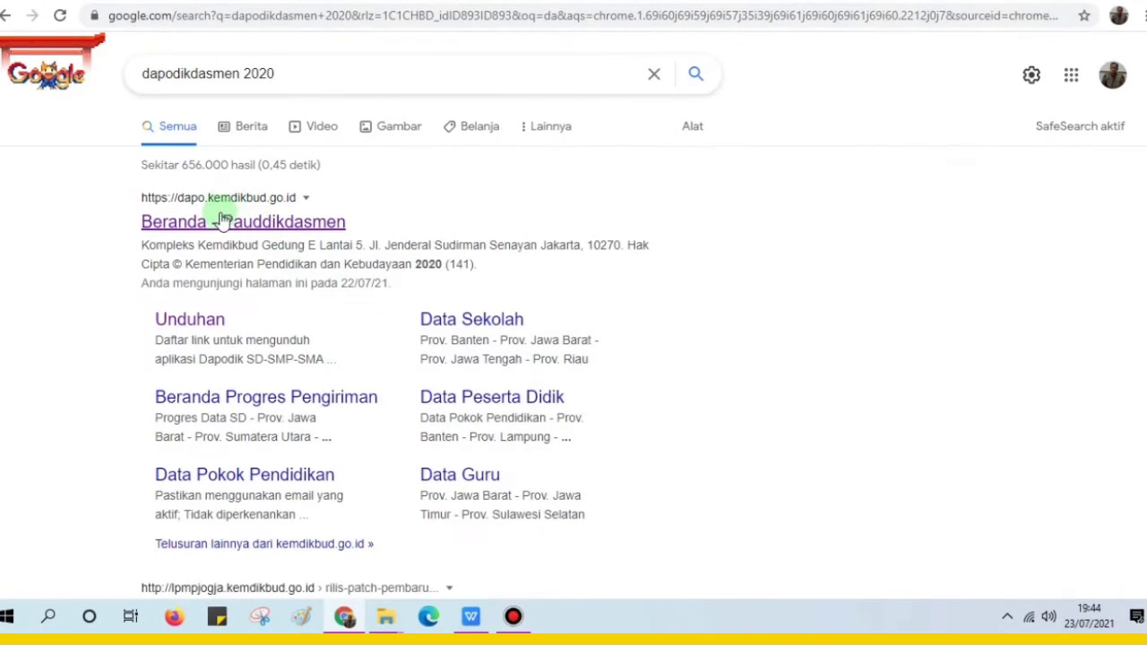
Open the Pauddikdasmen home page from the search results and look over its Dapodik Versi 2022 news item
click(221, 220)
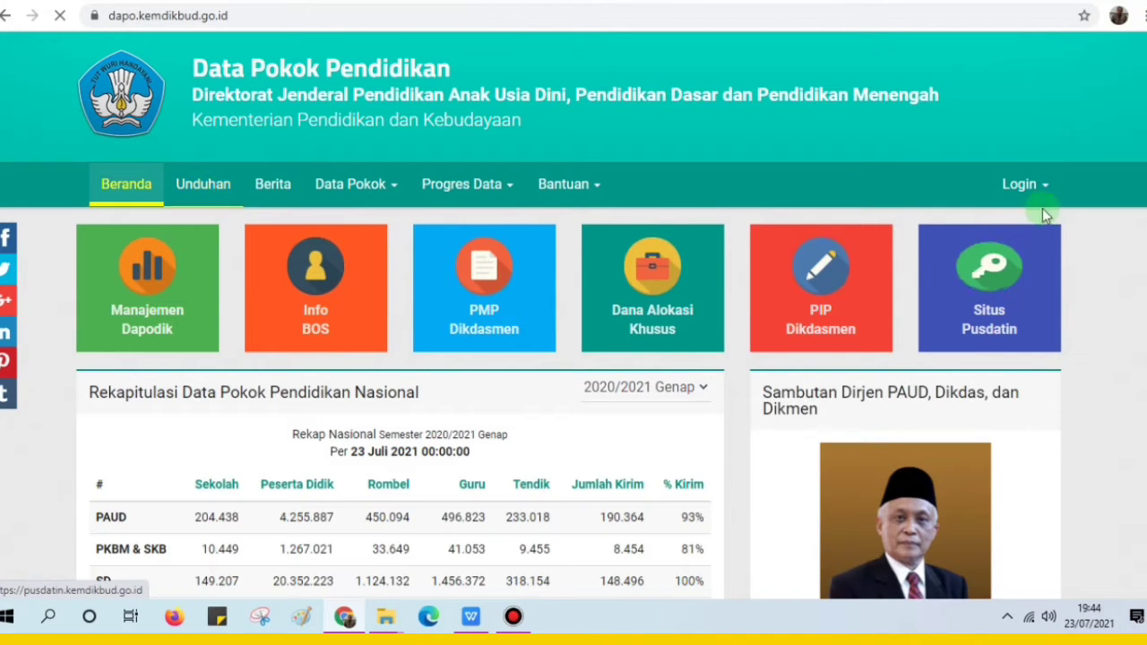
scroll(574, 313, down, 8)
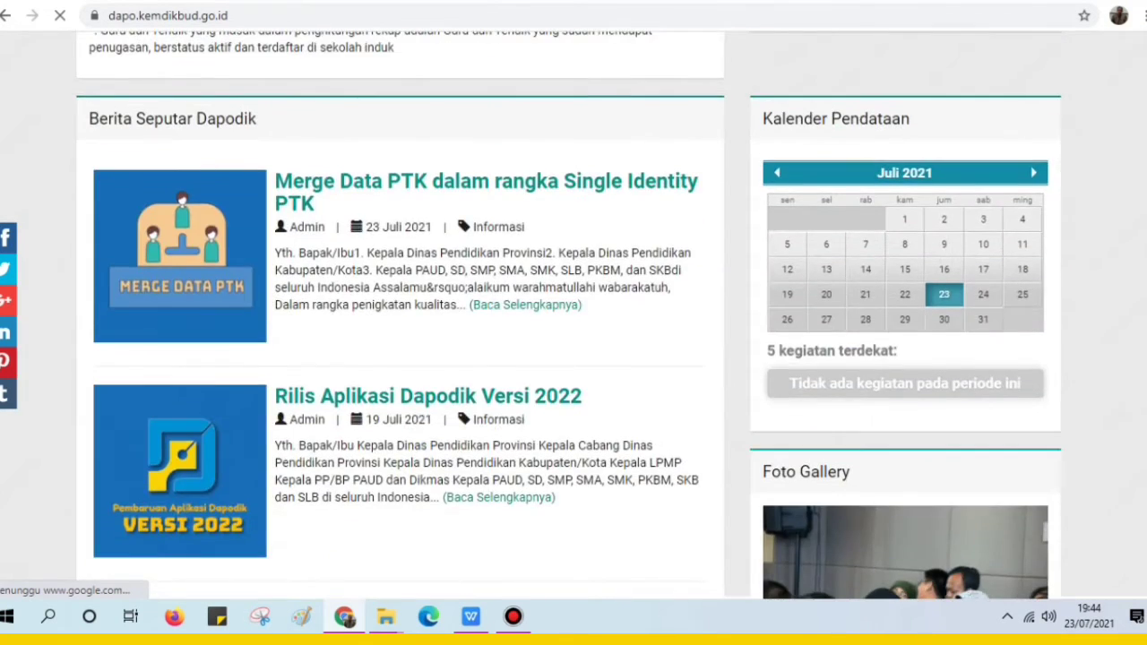
scroll(479, 287, down, 1)
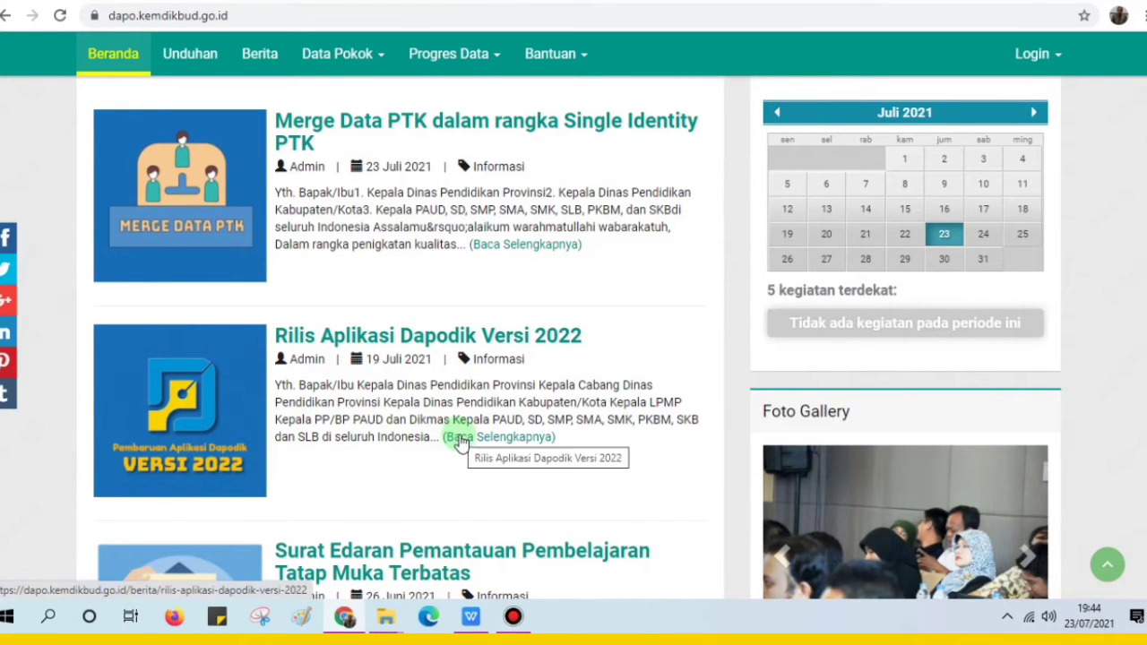
key(Home)
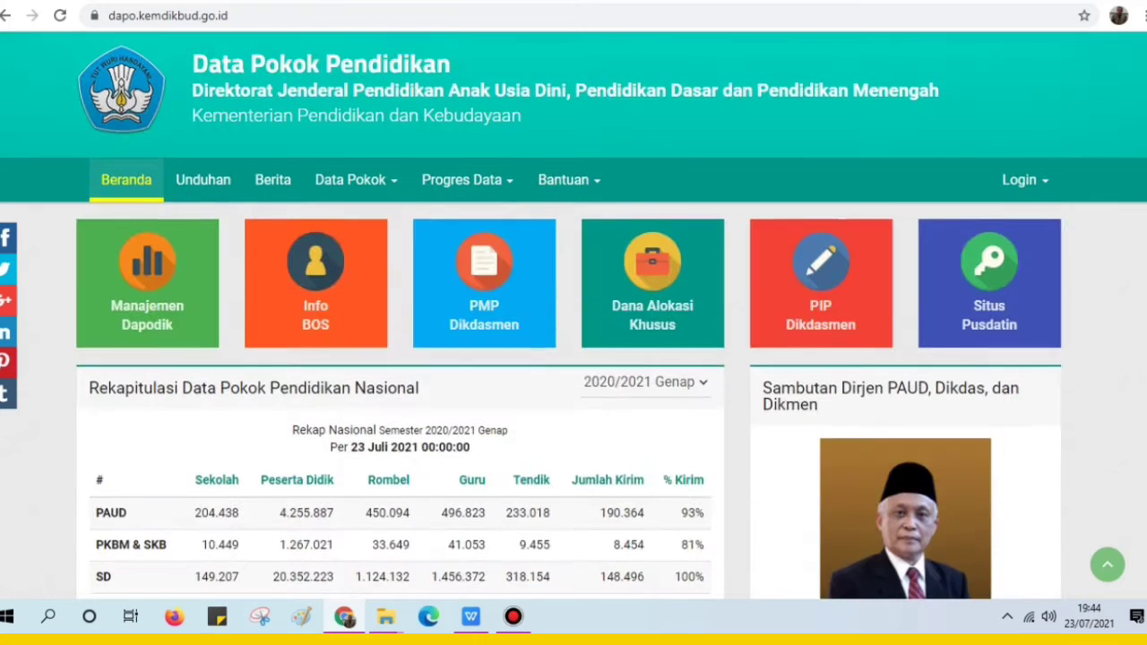
Open the site's Unduhan page and review the Dapodik 2022 installers and alternative links
click(224, 182)
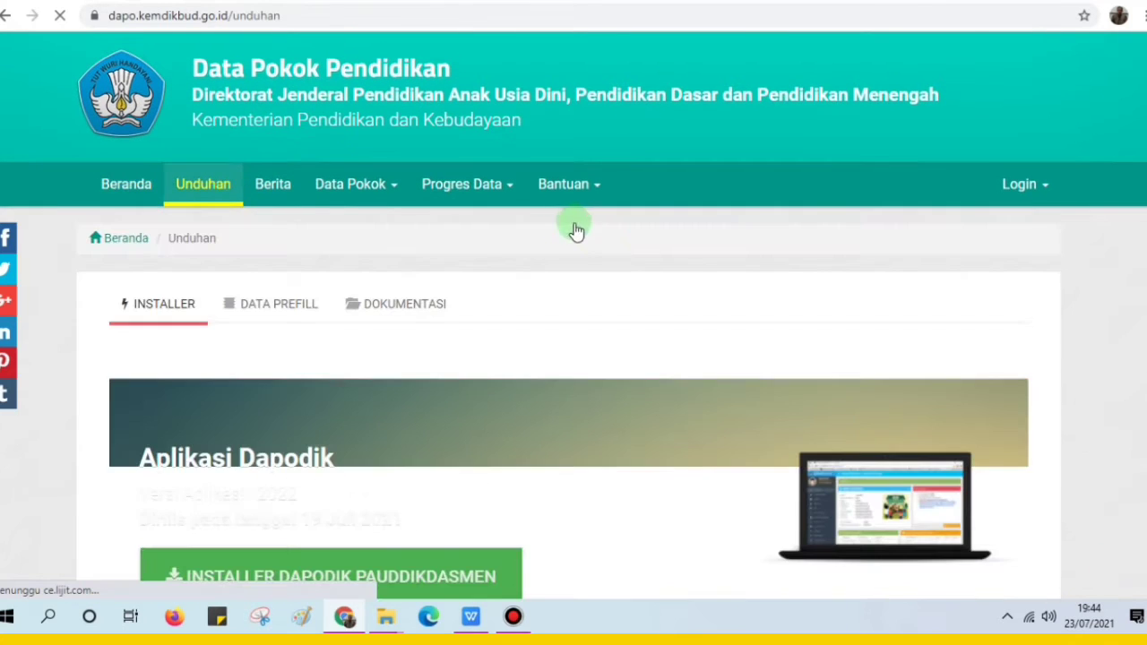
scroll(573, 359, down, 4)
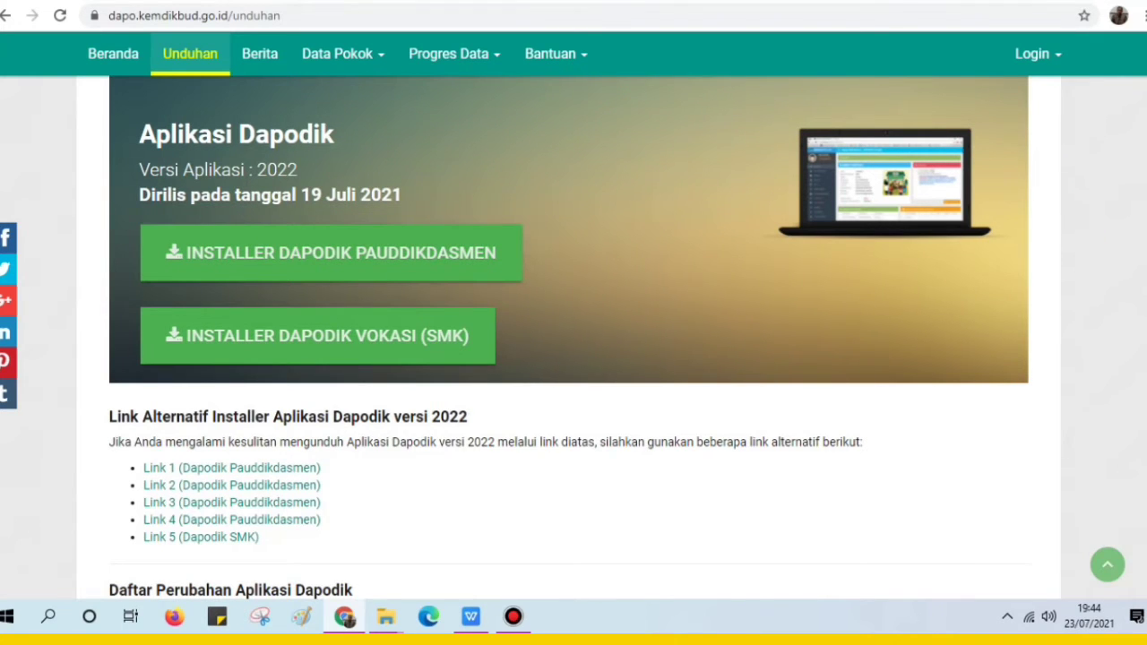
scroll(1070, 192, up, 4)
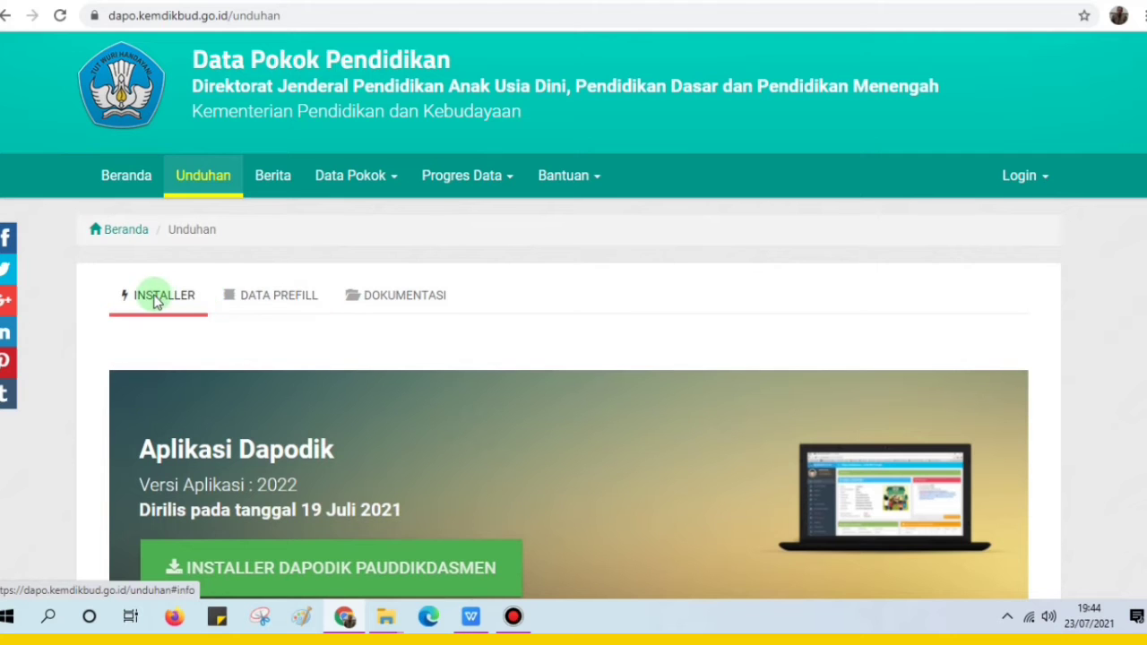
Open the first prefill generator link listed for Prov. Jawa Barat under Data Prefill
click(256, 305)
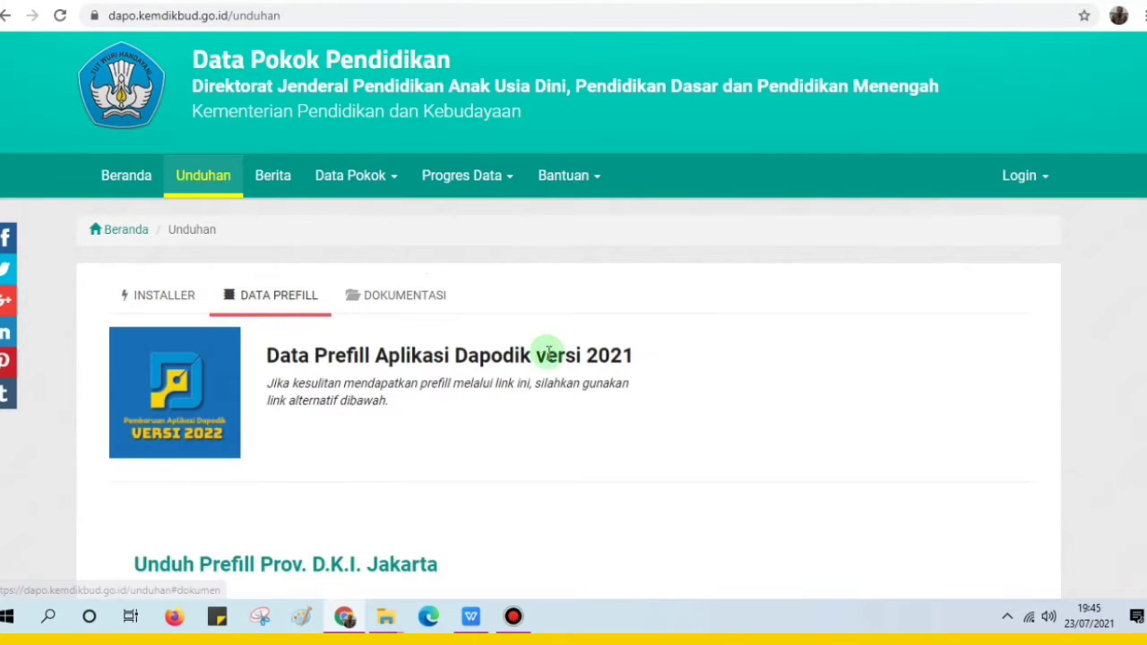
scroll(570, 286, down, 4)
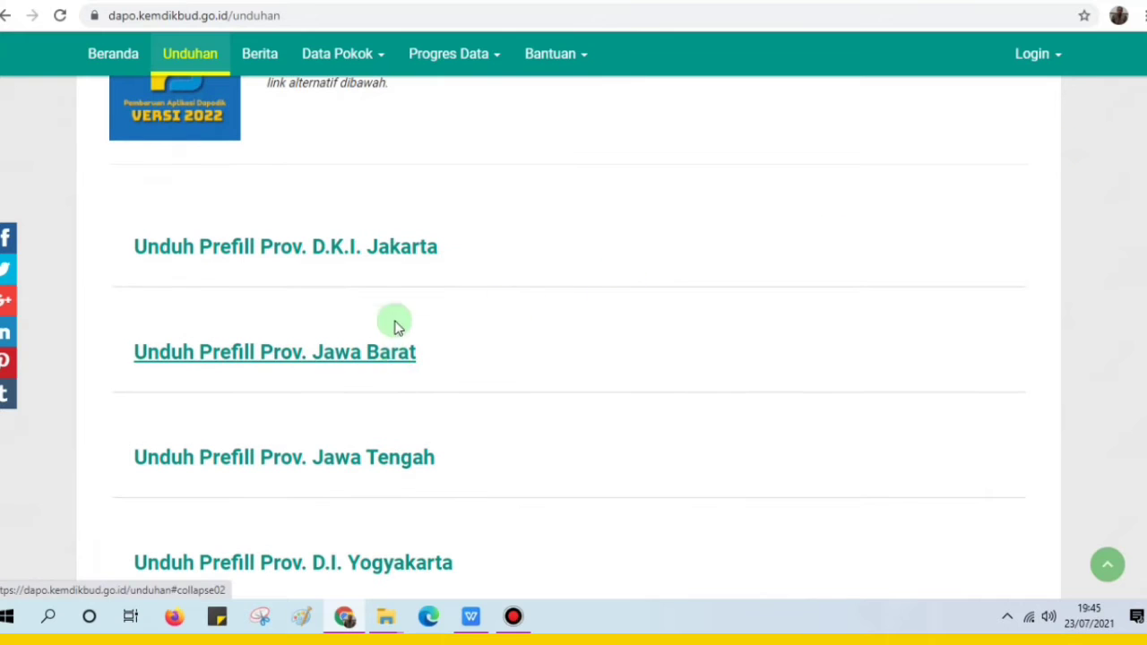
click(364, 363)
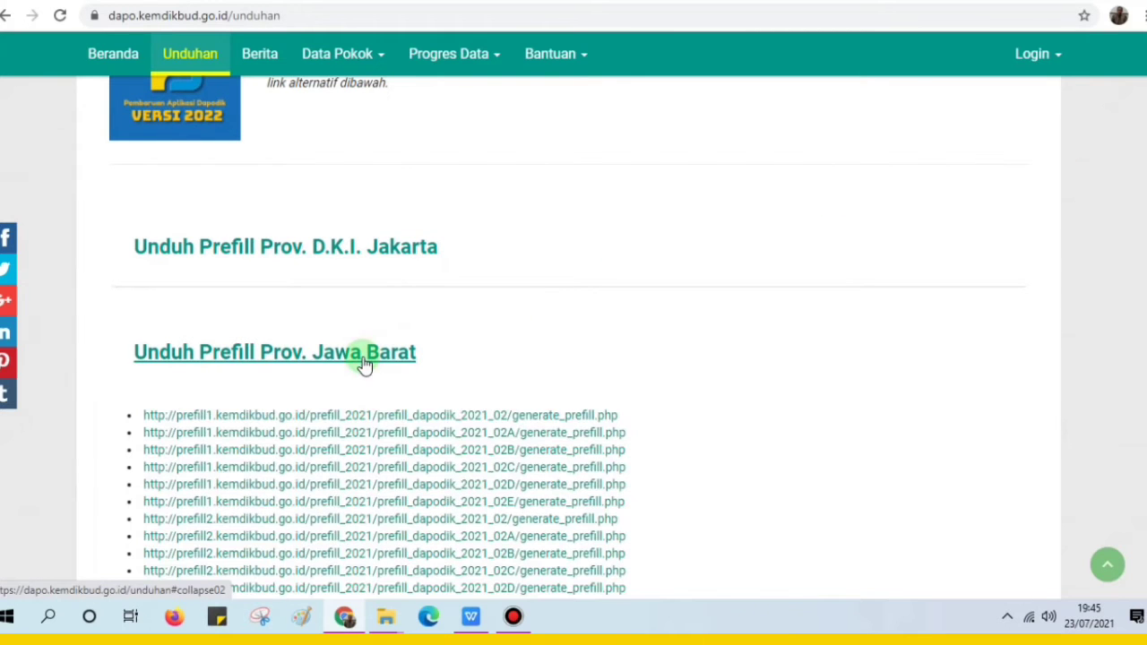
click(446, 414)
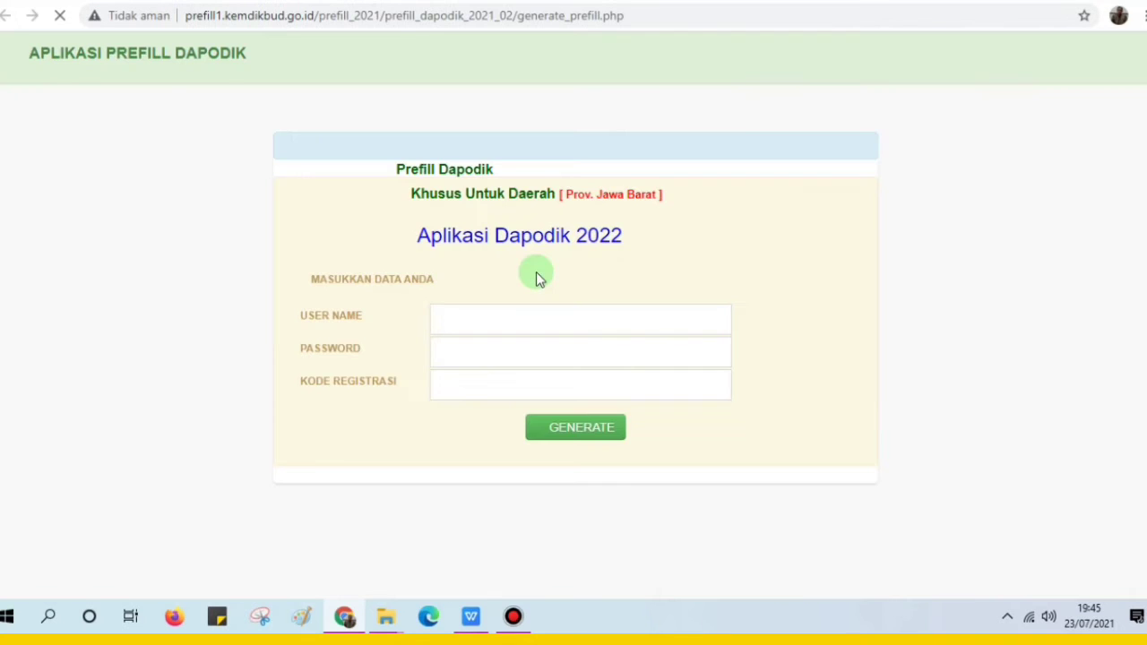
Fill in the prefill form with the saved account's e-mail and password and the registration code, and generate the prefill
click(478, 318)
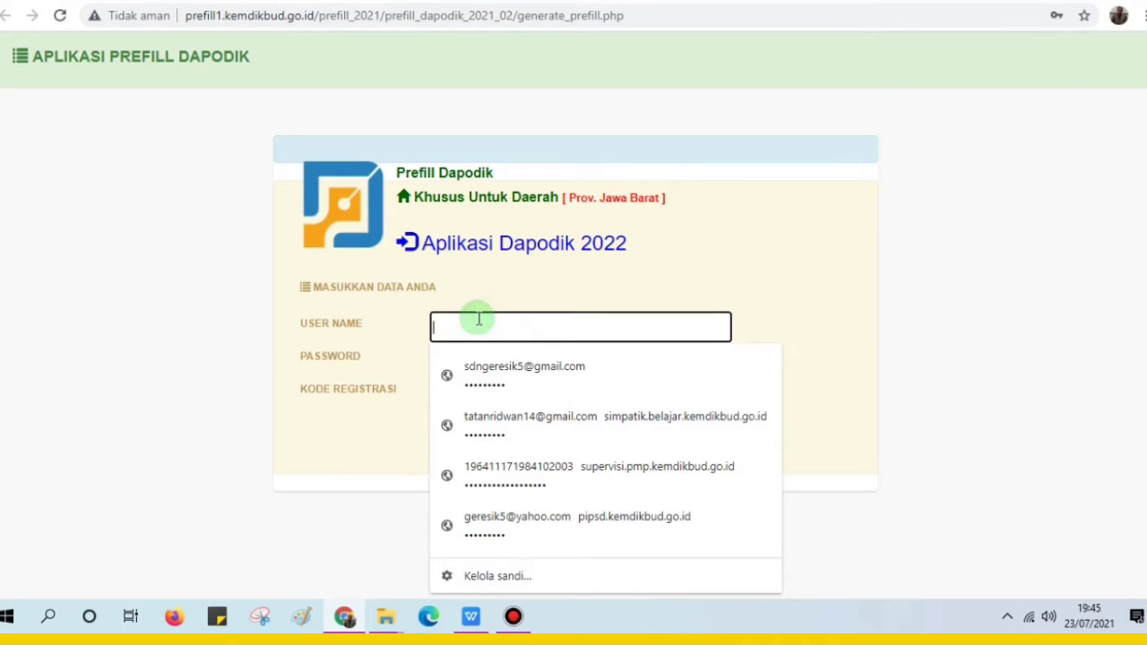
click(520, 367)
click(525, 391)
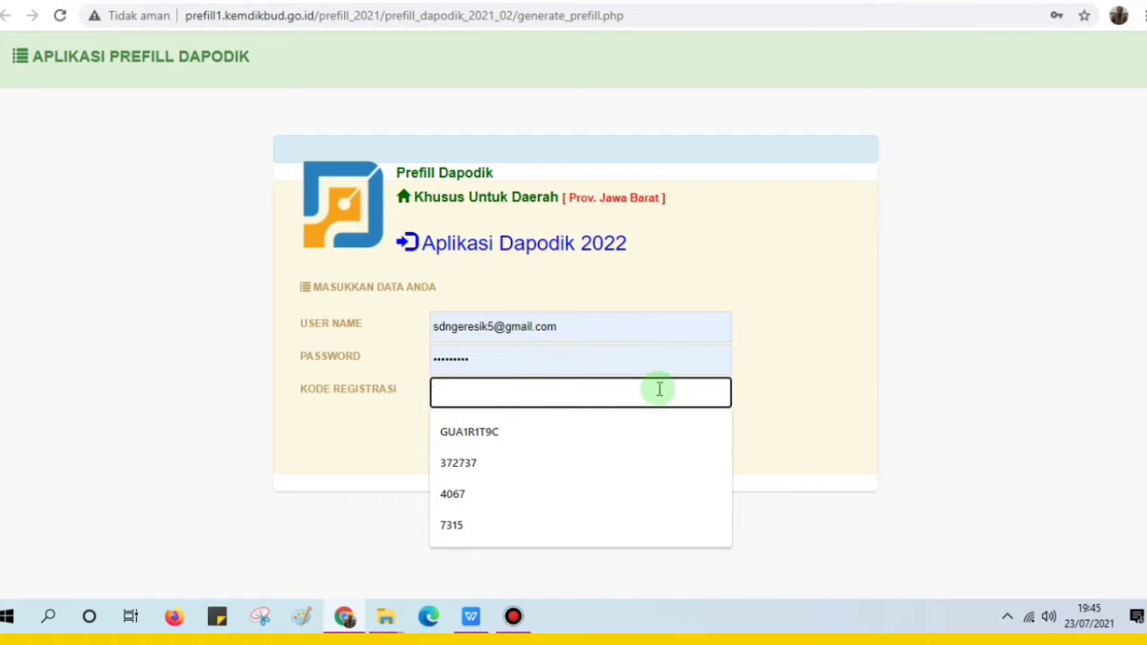
click(510, 433)
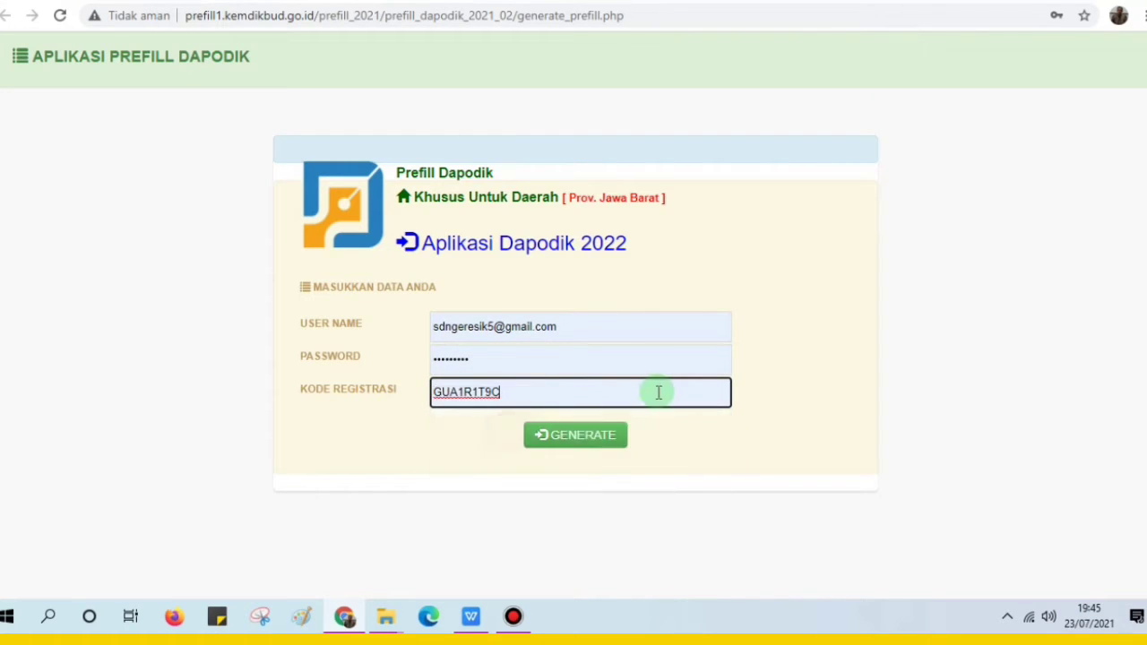
click(579, 445)
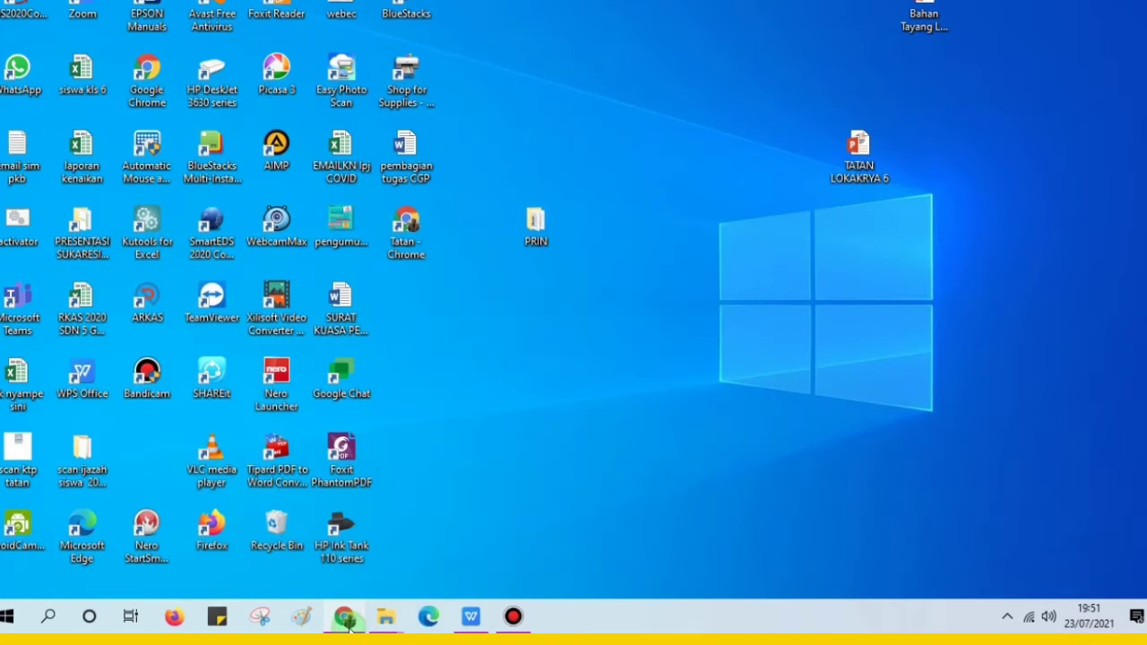
Switch to File Explorer and check the contents of the prefill_dapodik folder on Local Disk (C:)
mouse_move(383, 626)
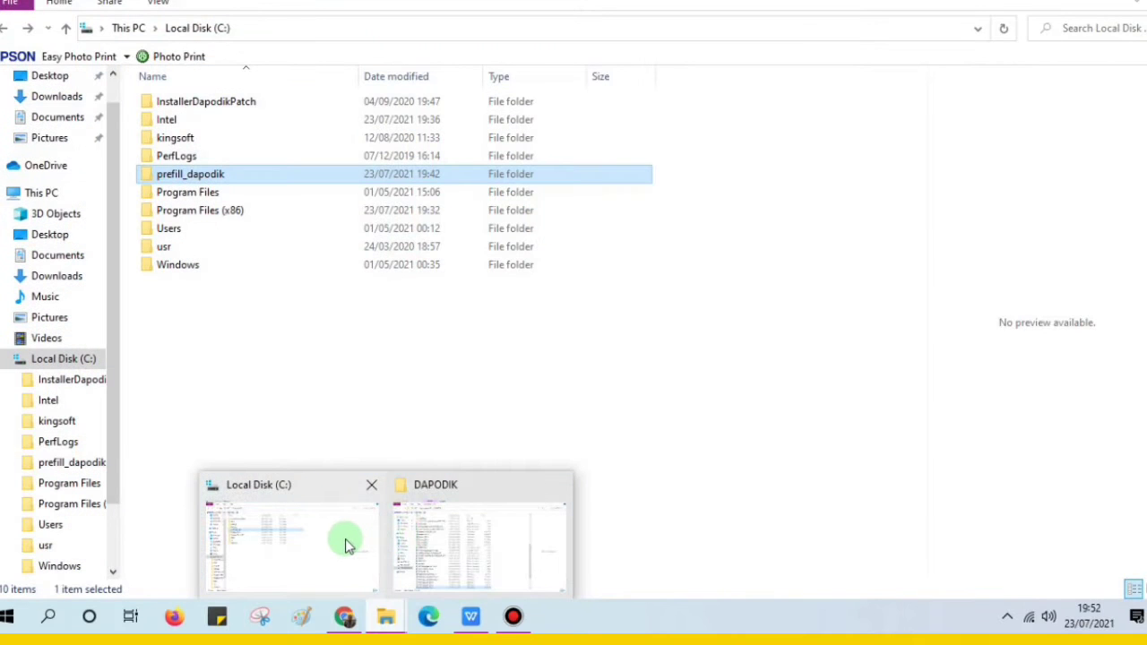
click(345, 539)
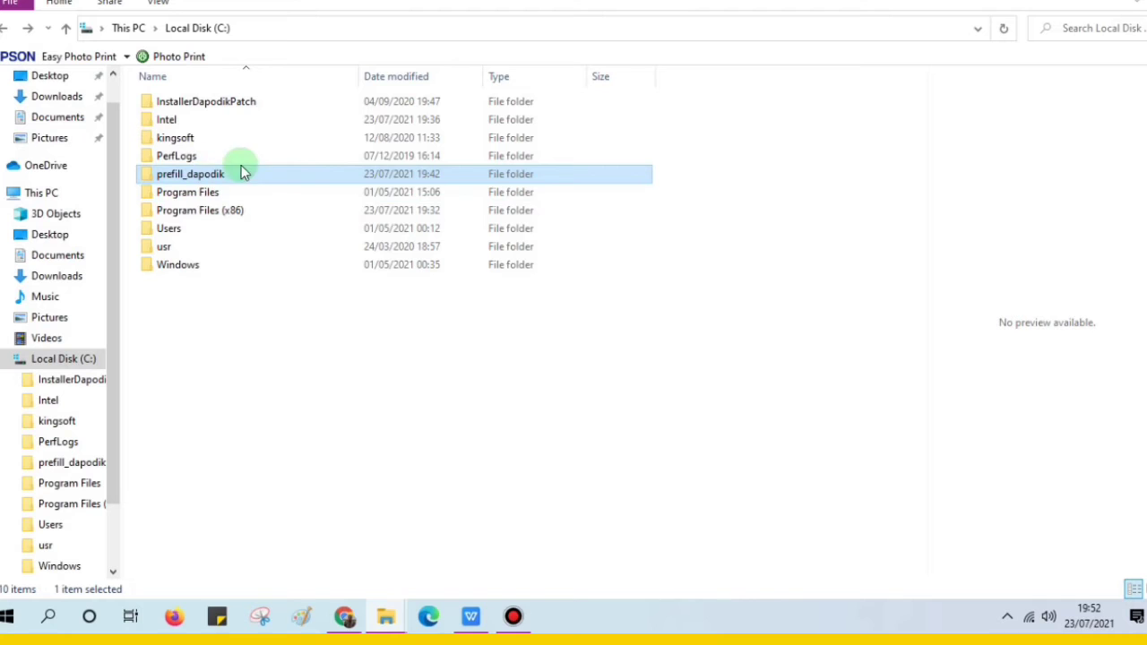
double_click(191, 177)
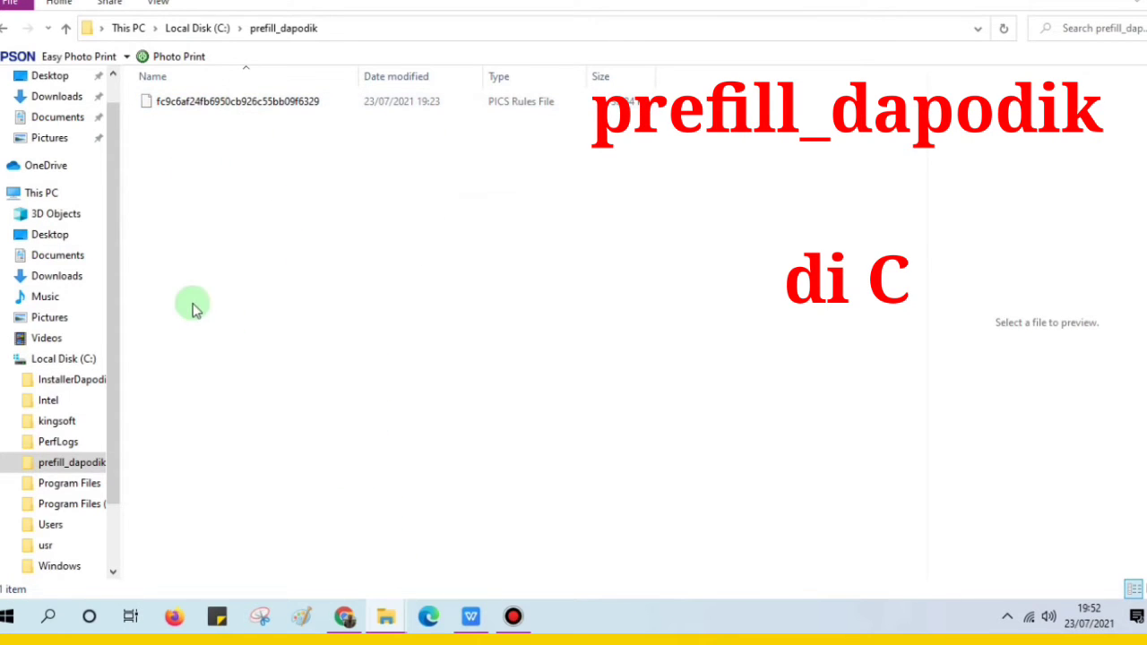
click(3, 28)
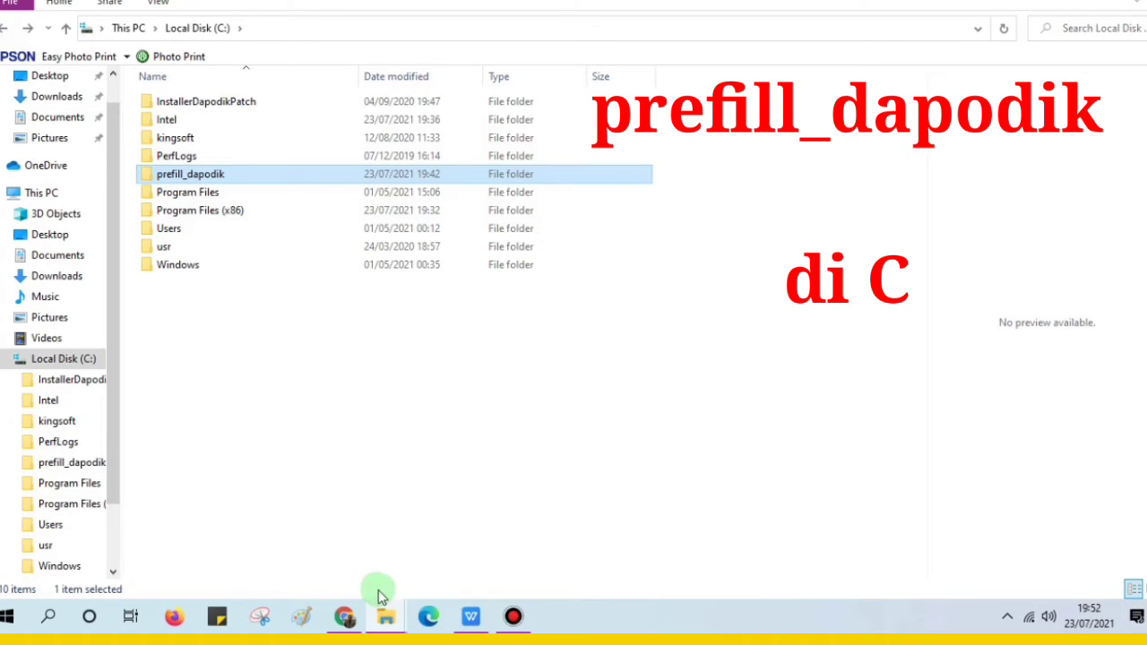
Launch the Dapodik_2022 installer from the DAPODIK folder on drive E:
mouse_move(385, 617)
click(449, 545)
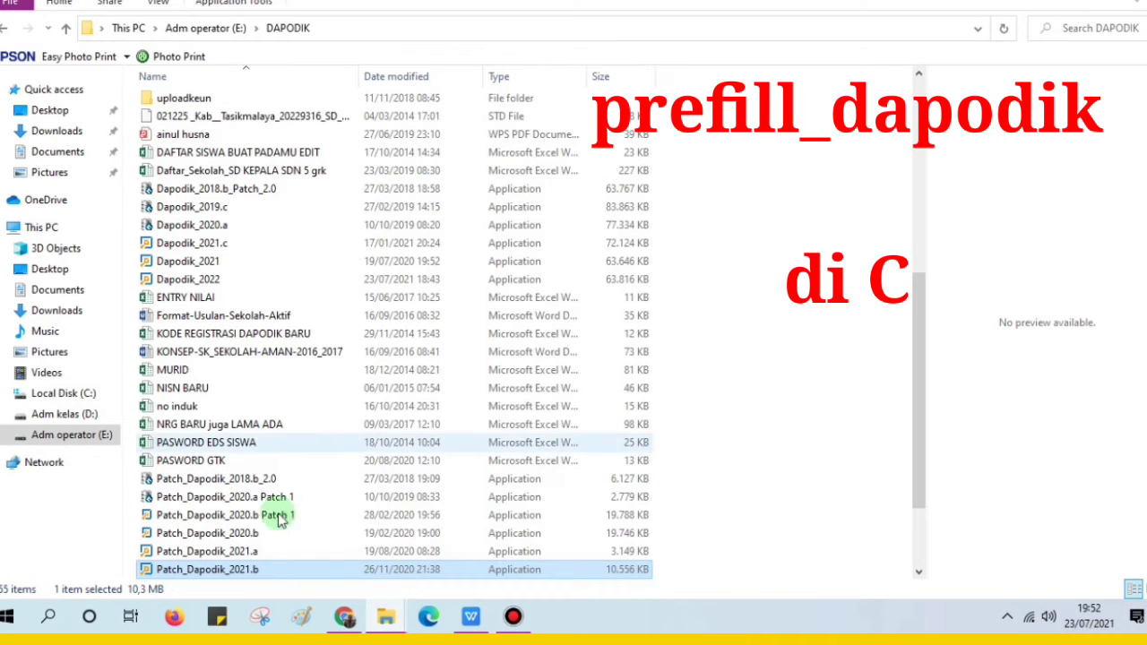
drag(914, 300, 912, 392)
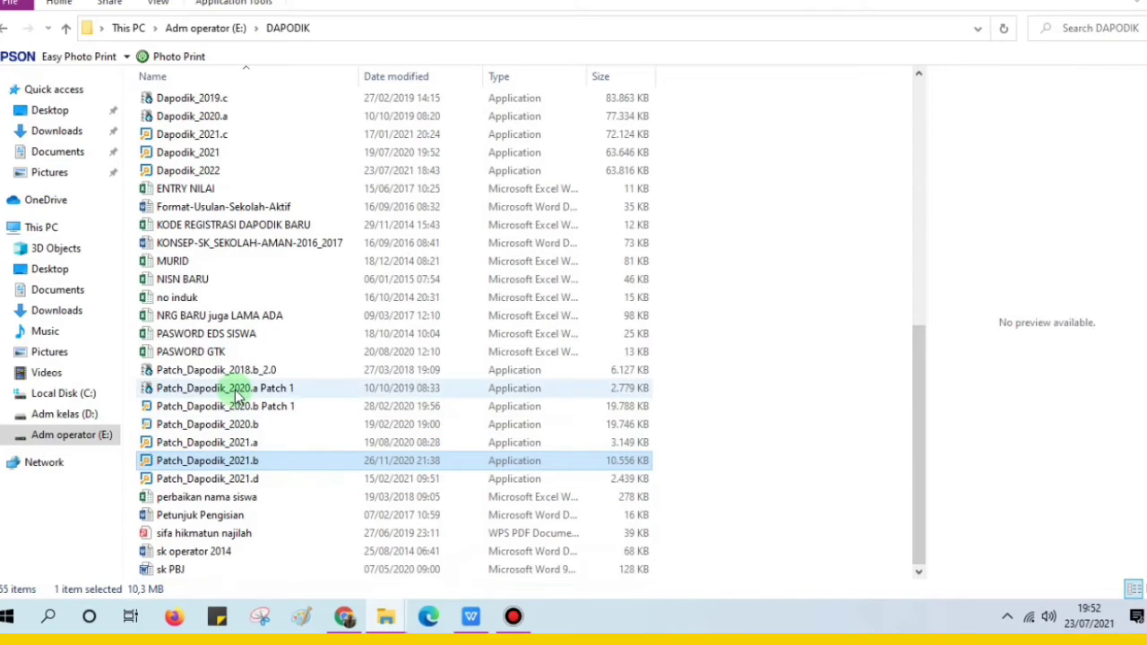
click(218, 171)
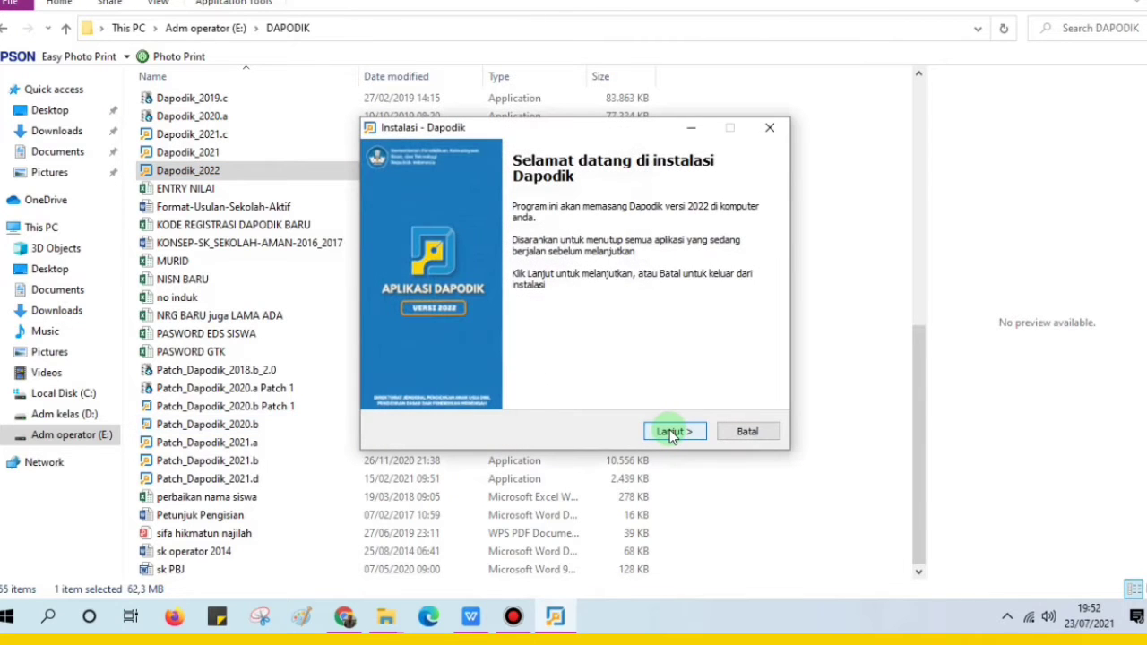
Accept the licence agreement and keep the destination C:\Program Files (x86)\Dapodik and the Start Menu folder Dapodik
click(670, 430)
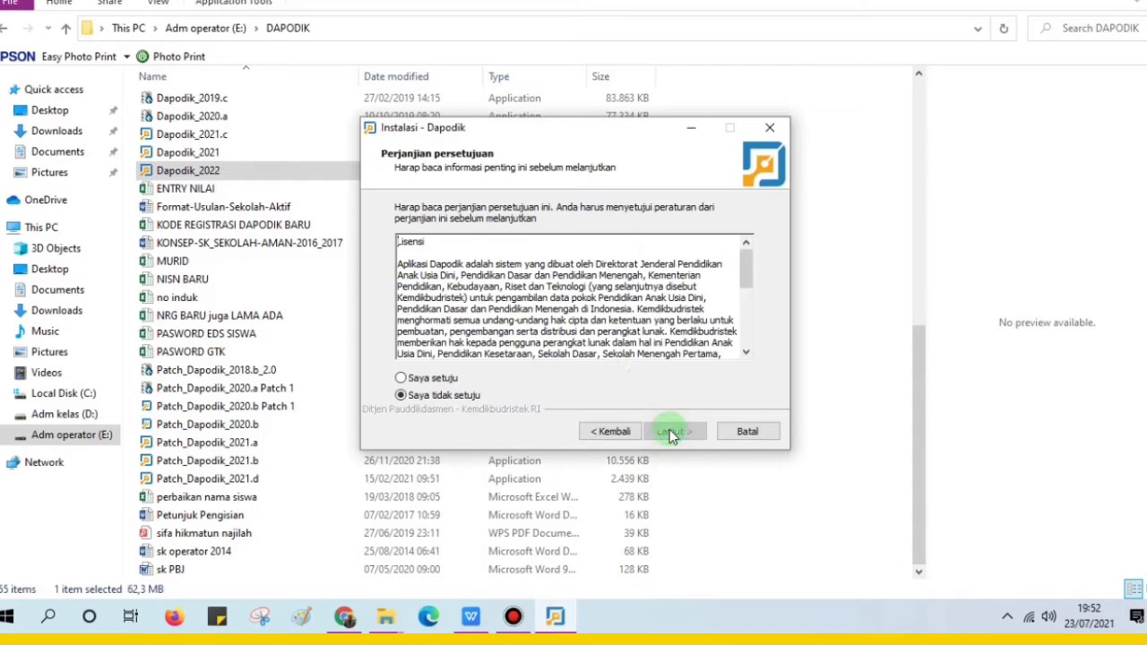
click(423, 378)
click(663, 433)
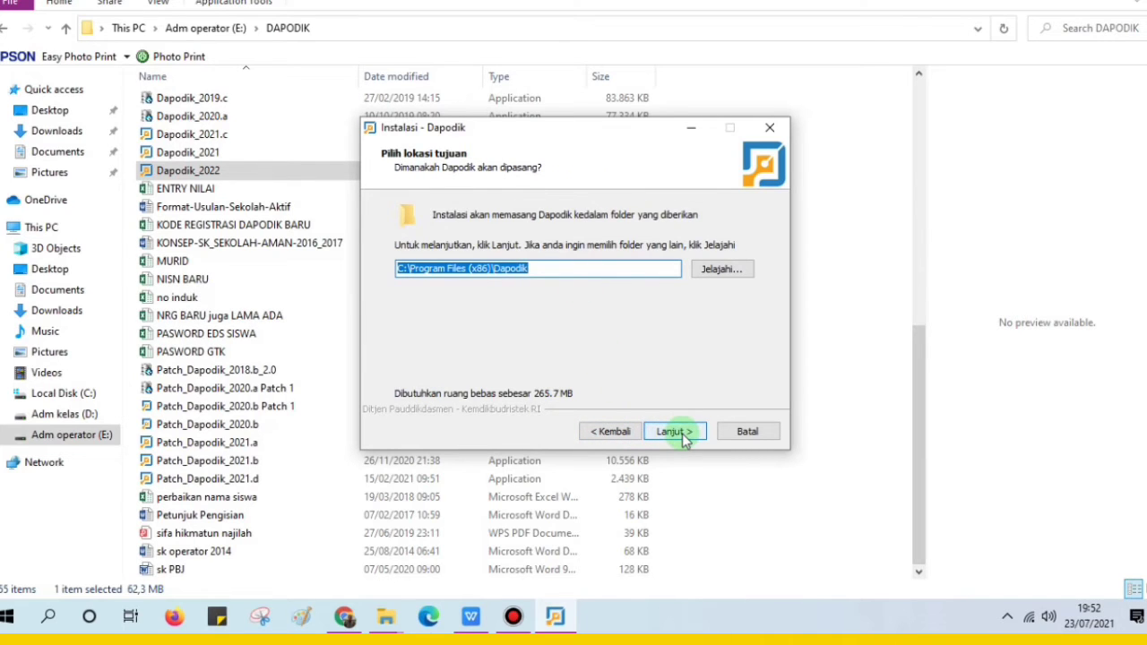
click(681, 433)
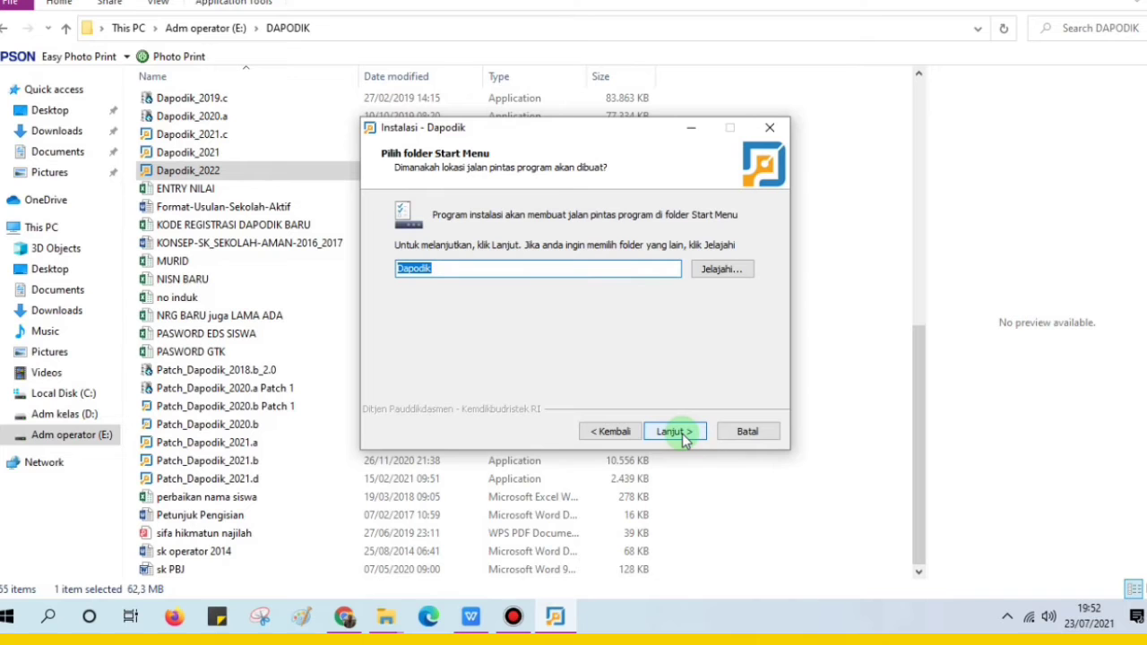
click(681, 433)
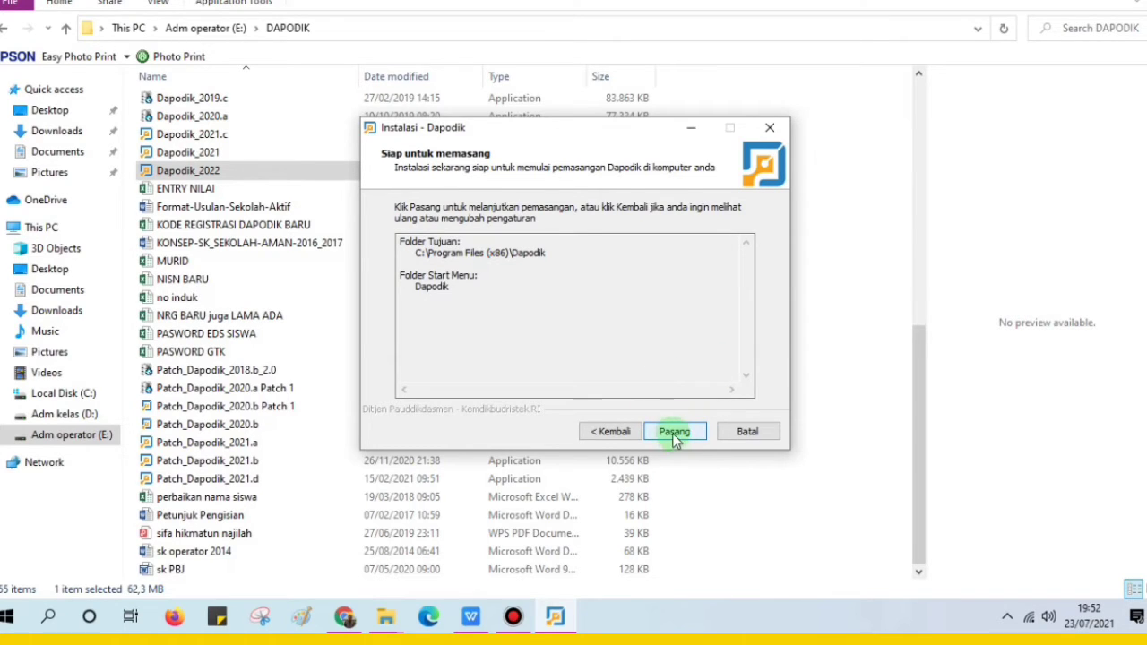
Install Dapodik, finish the setup with the Readme and application shortcut options kept, and close the Readme file
click(679, 432)
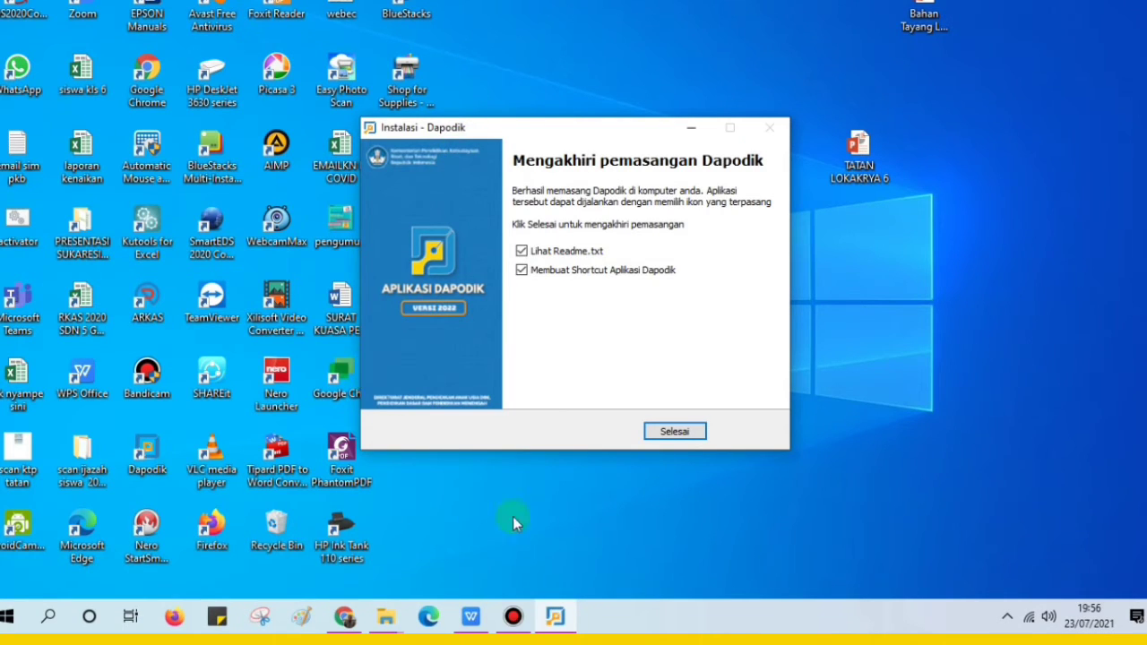
click(674, 432)
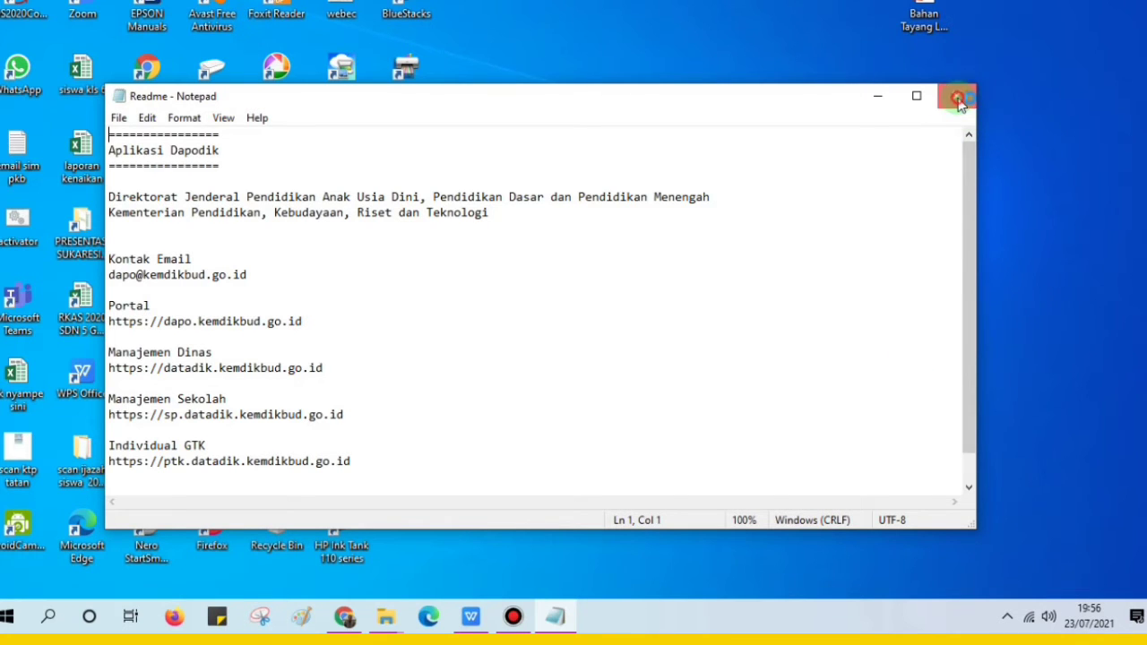
click(957, 96)
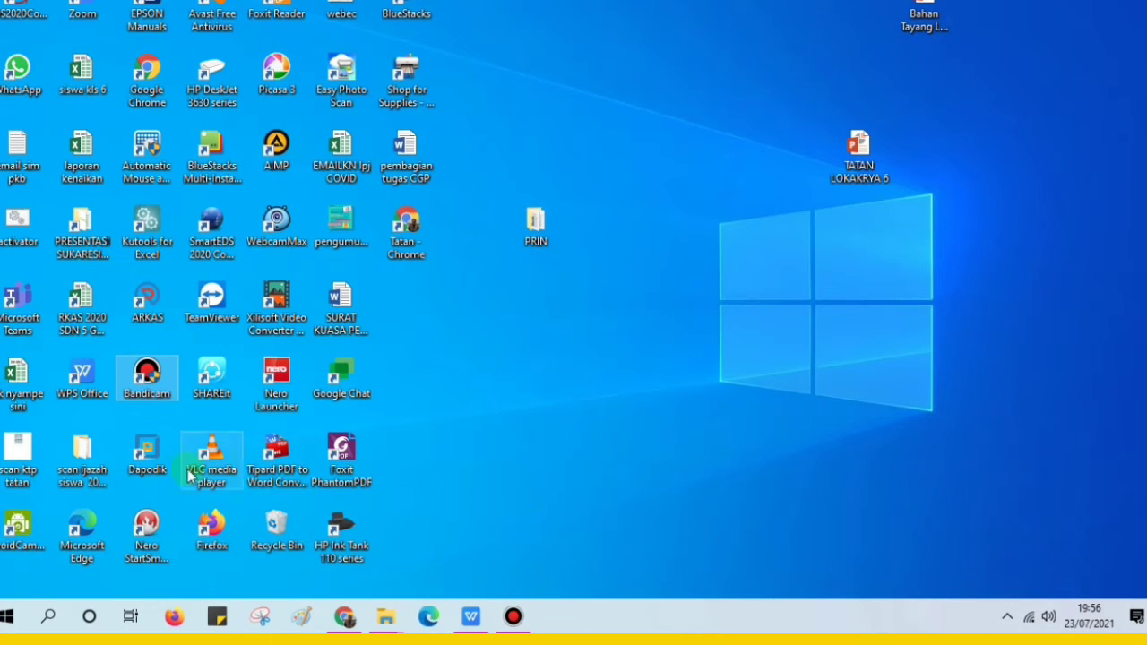
Open the Dapodik application from the desktop and fill in the OFFLINE registration form with the saved registration code
click(149, 462)
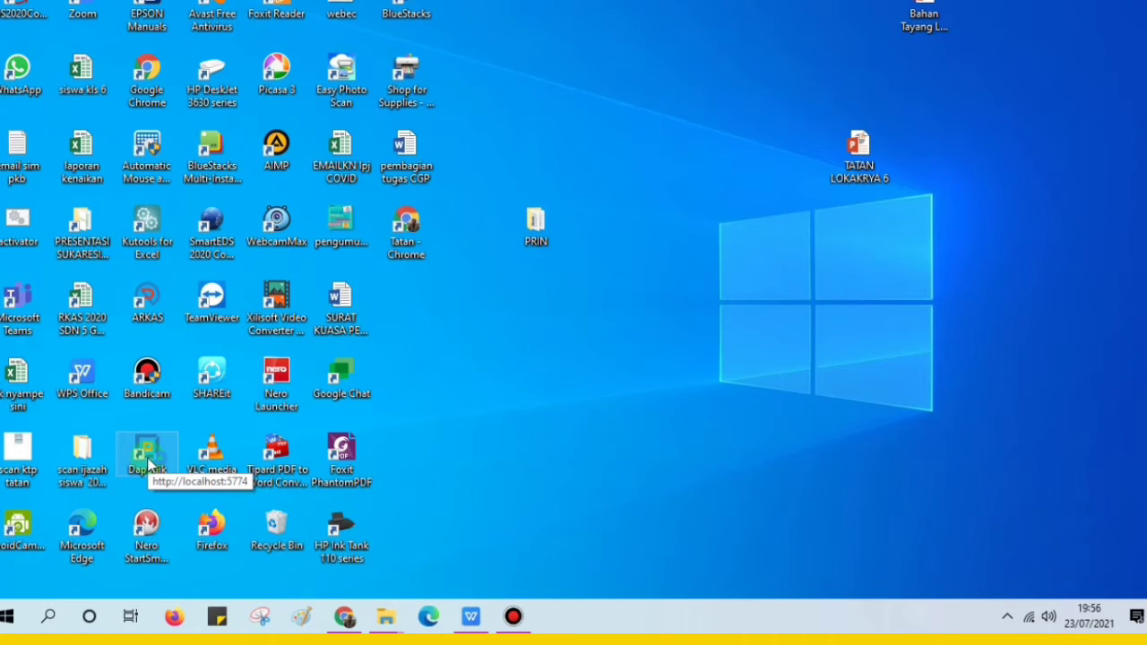
double_click(149, 462)
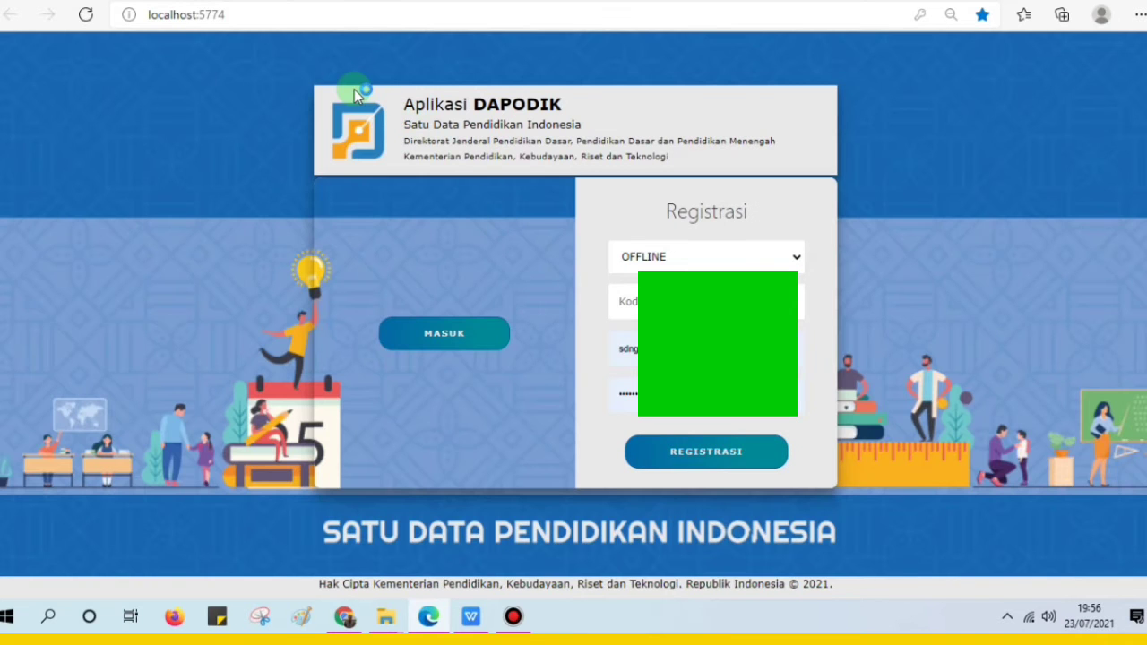
click(190, 1)
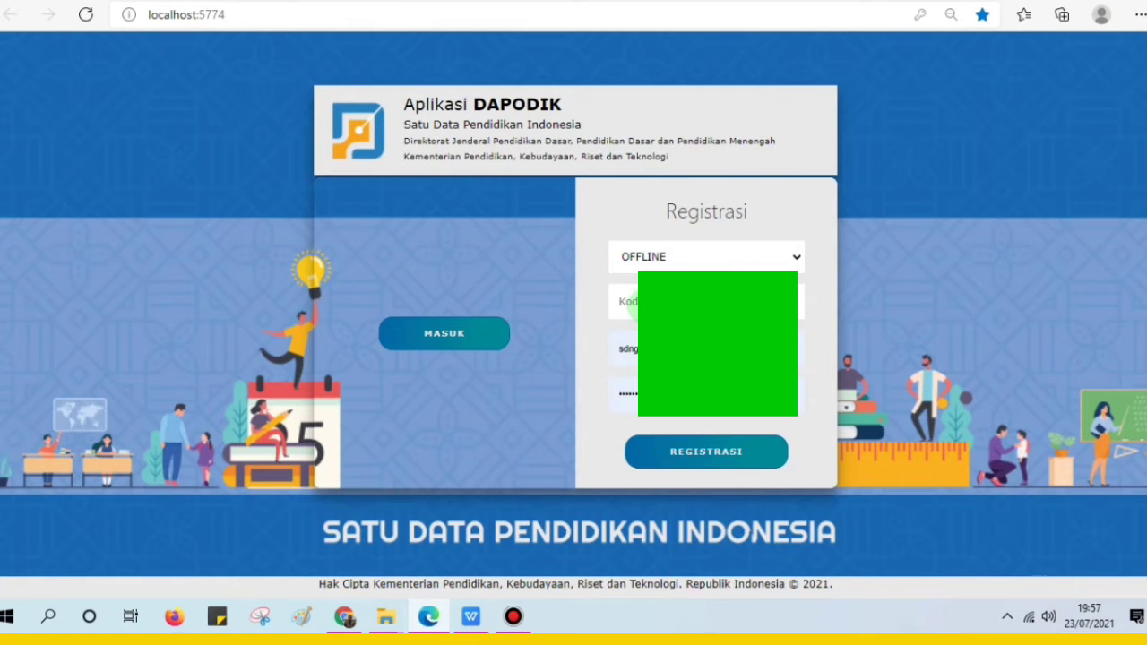
click(632, 302)
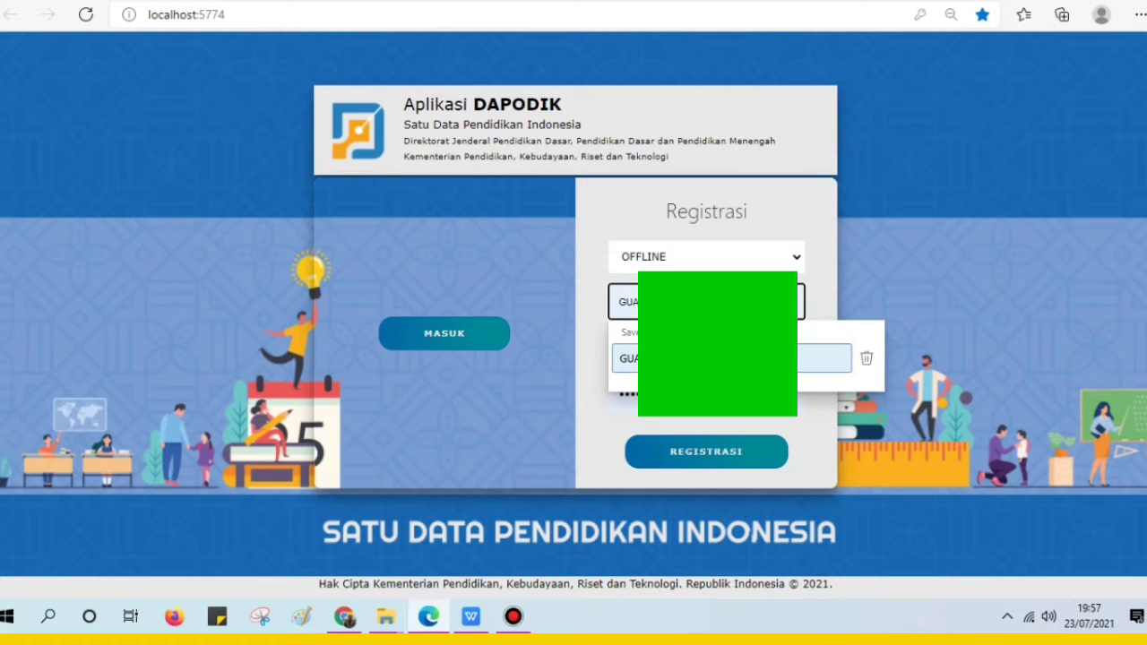
click(717, 357)
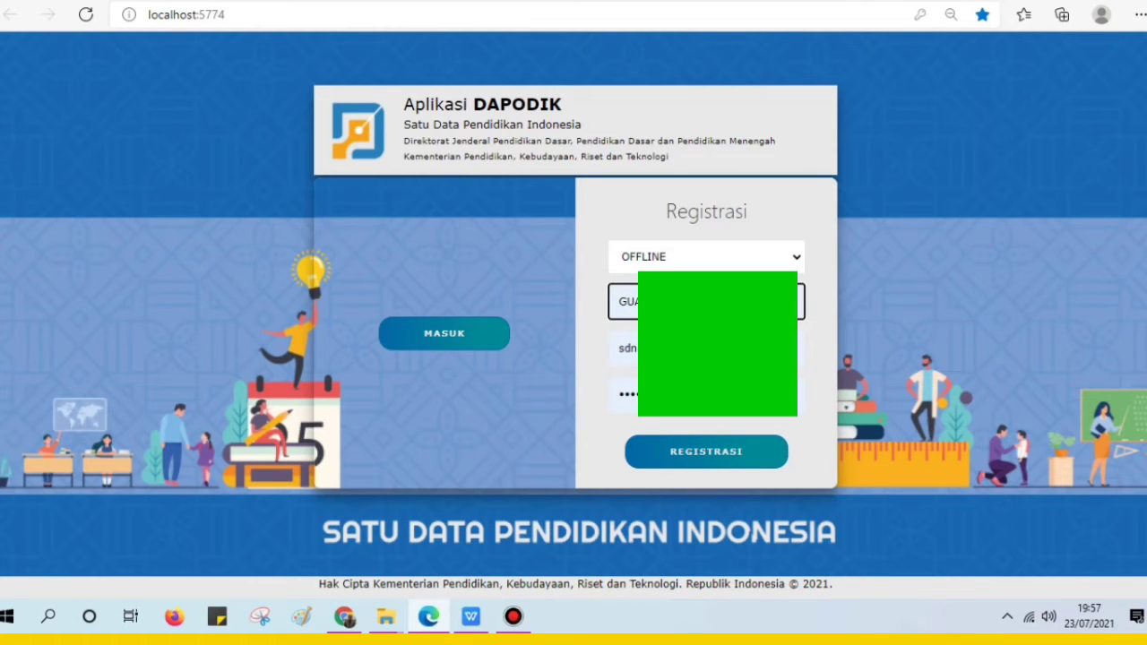
click(713, 453)
click(712, 453)
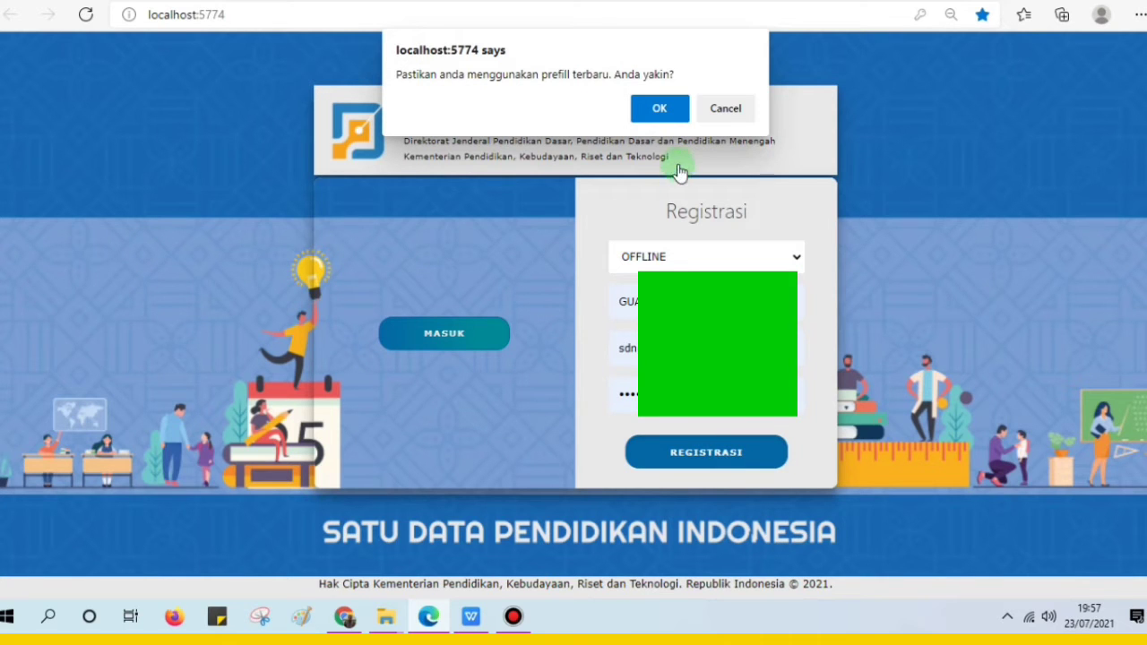
click(725, 107)
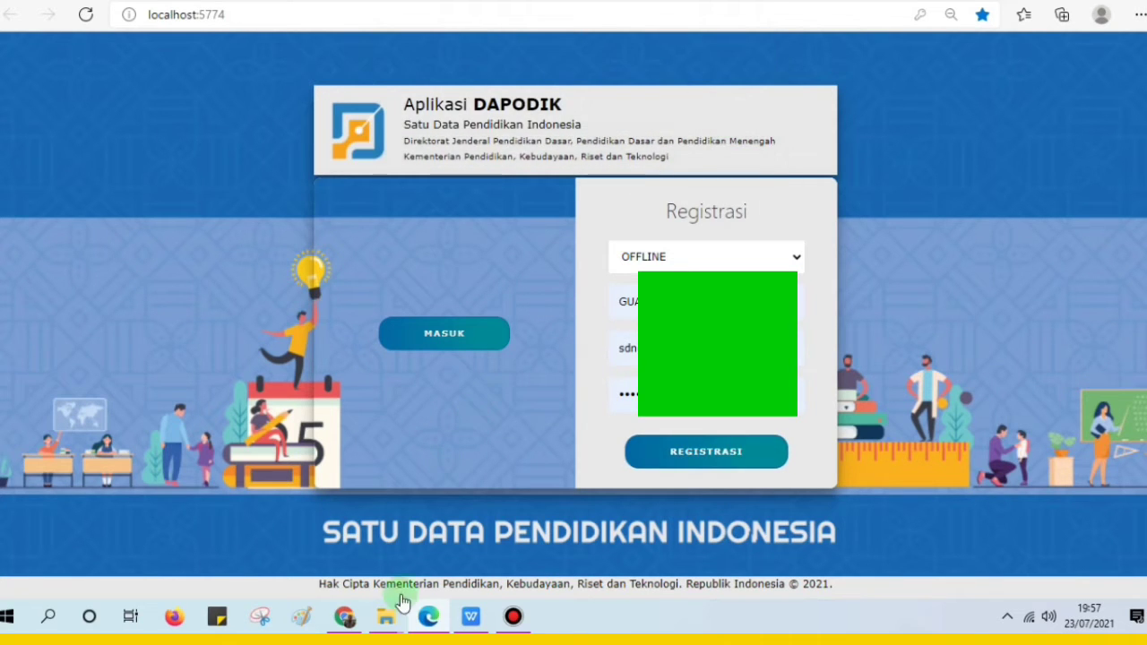
mouse_move(385, 616)
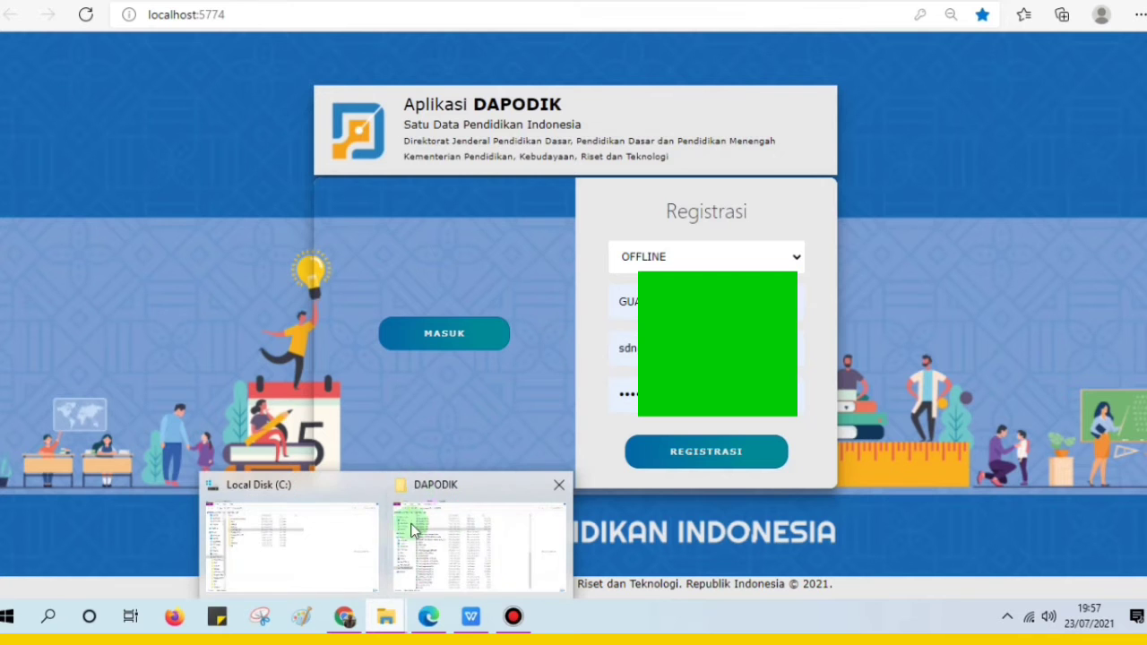
Submit the OFFLINE registration, confirm using the latest prefill, and acknowledge the registered school details
click(690, 456)
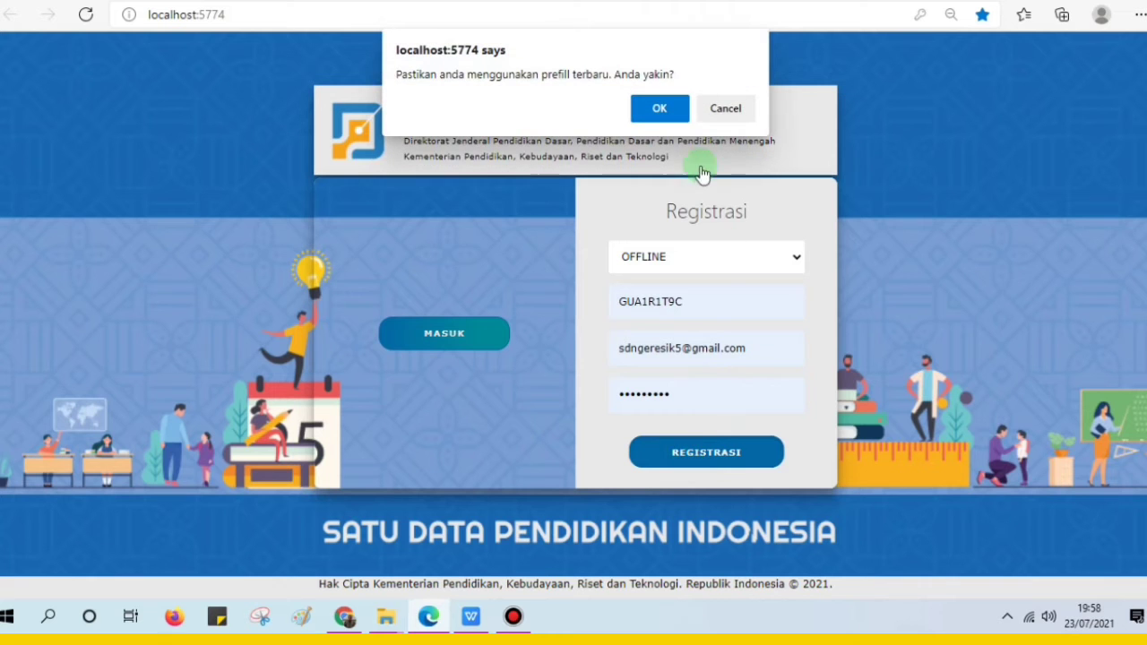
click(847, 287)
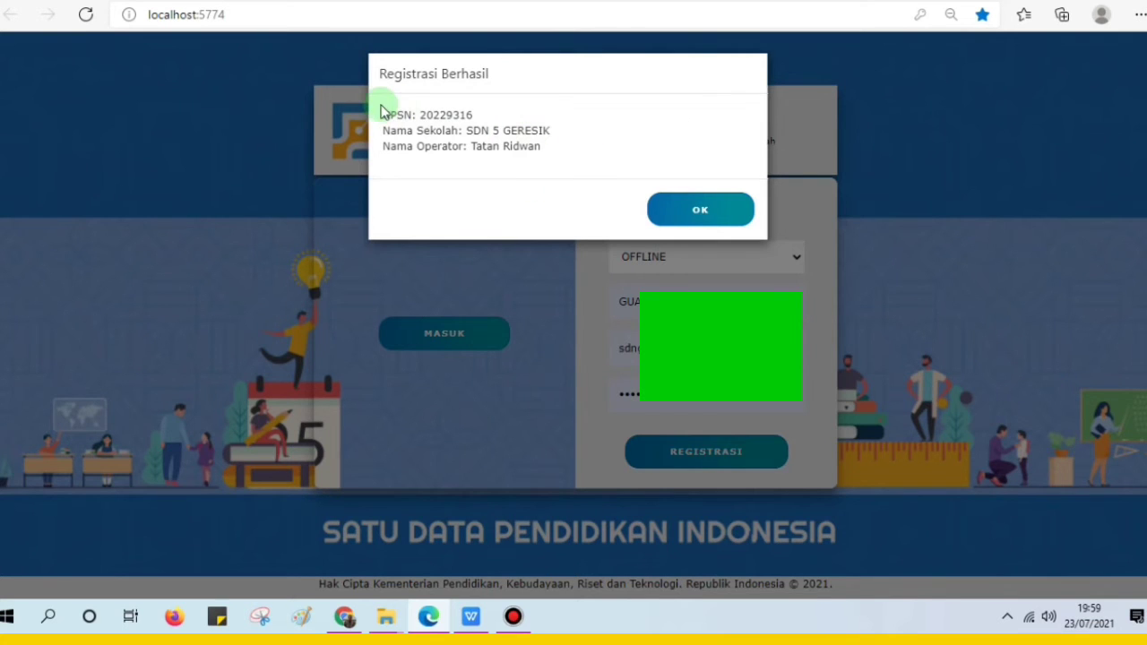
click(708, 210)
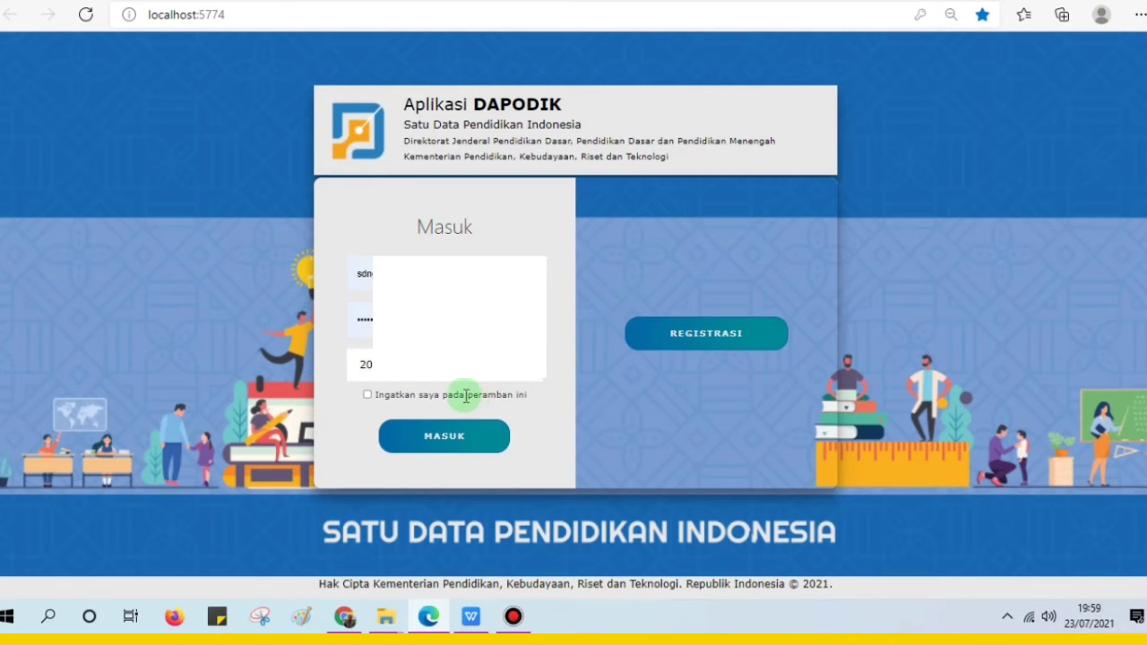
Log in with the saved account remembered on this browser and enter the application with the Operator Sekolah role
click(368, 395)
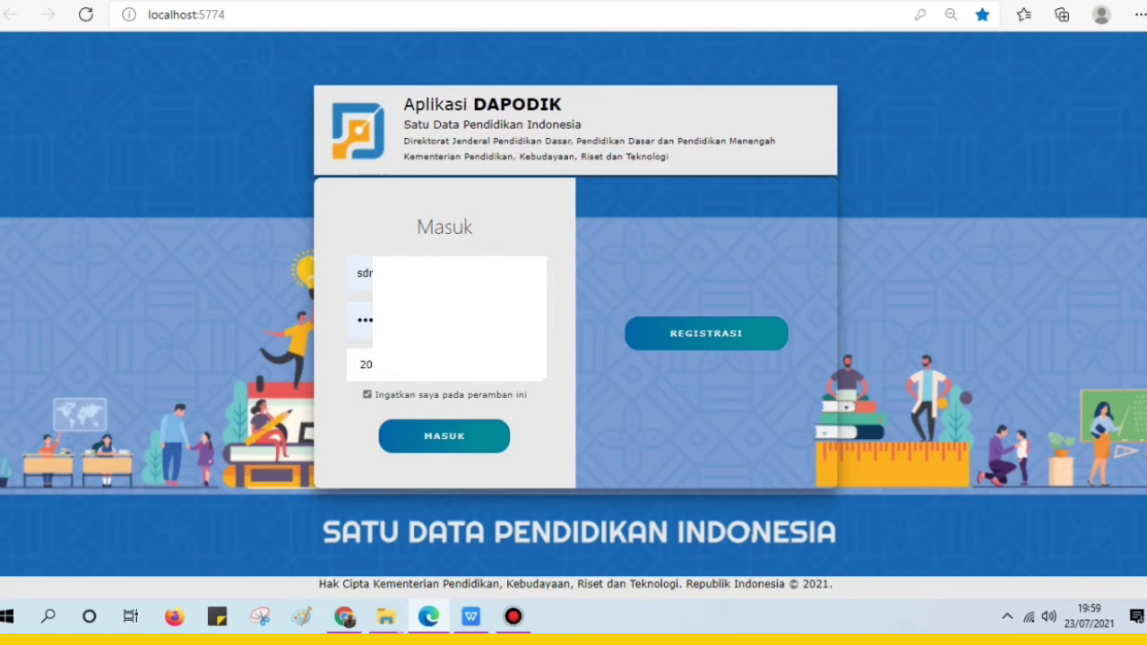
click(463, 446)
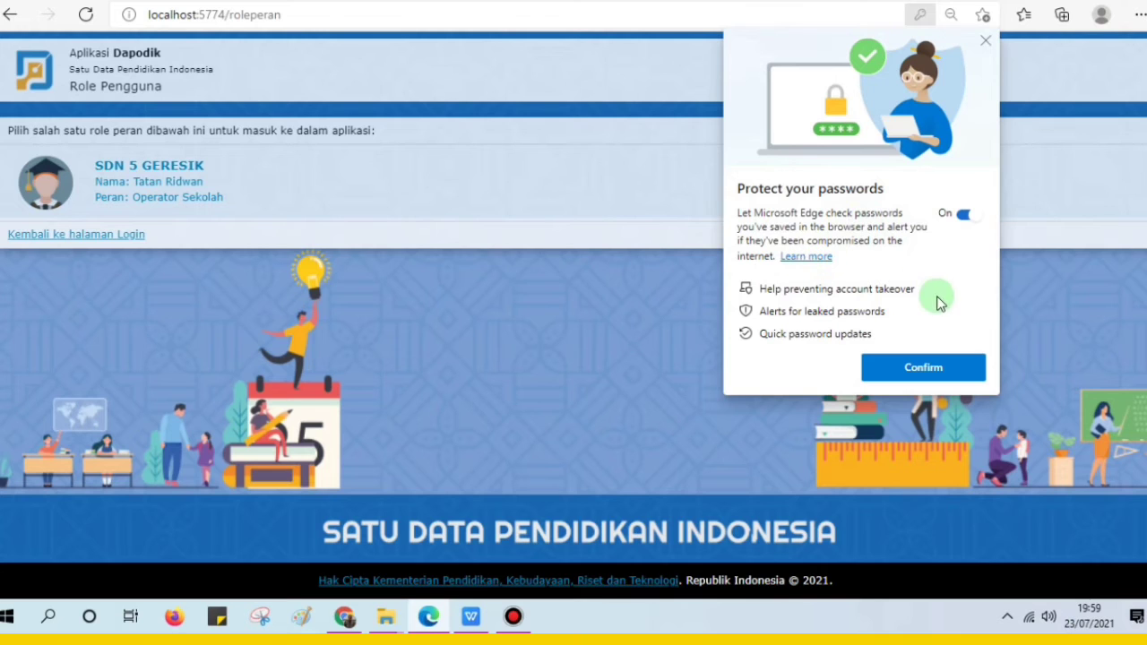
click(932, 369)
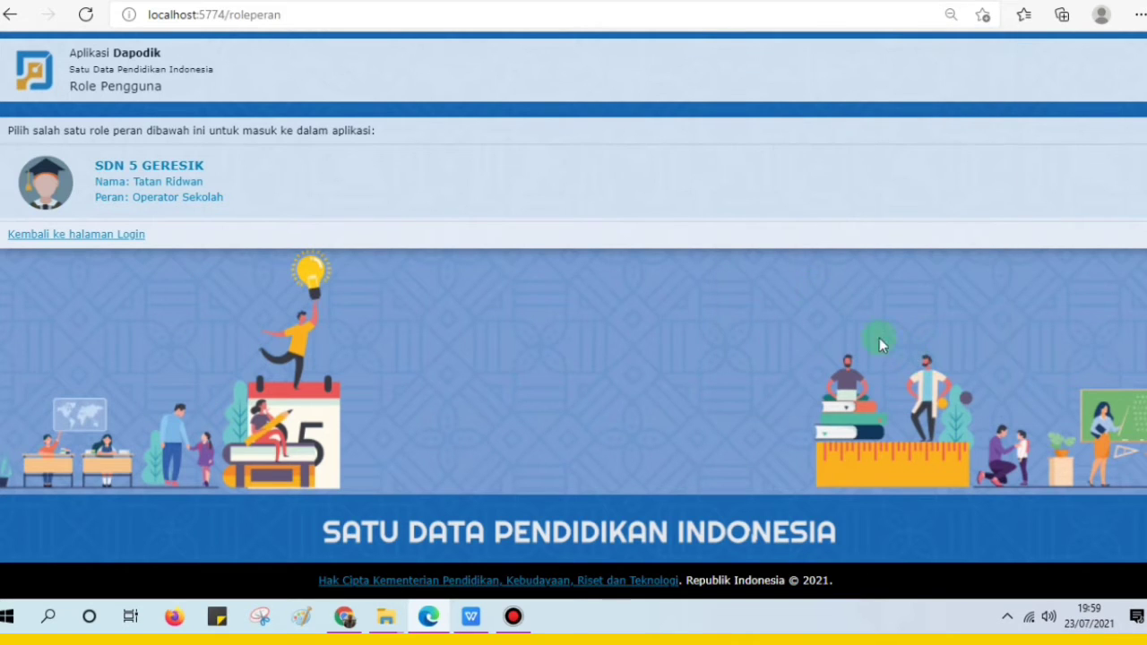
click(169, 182)
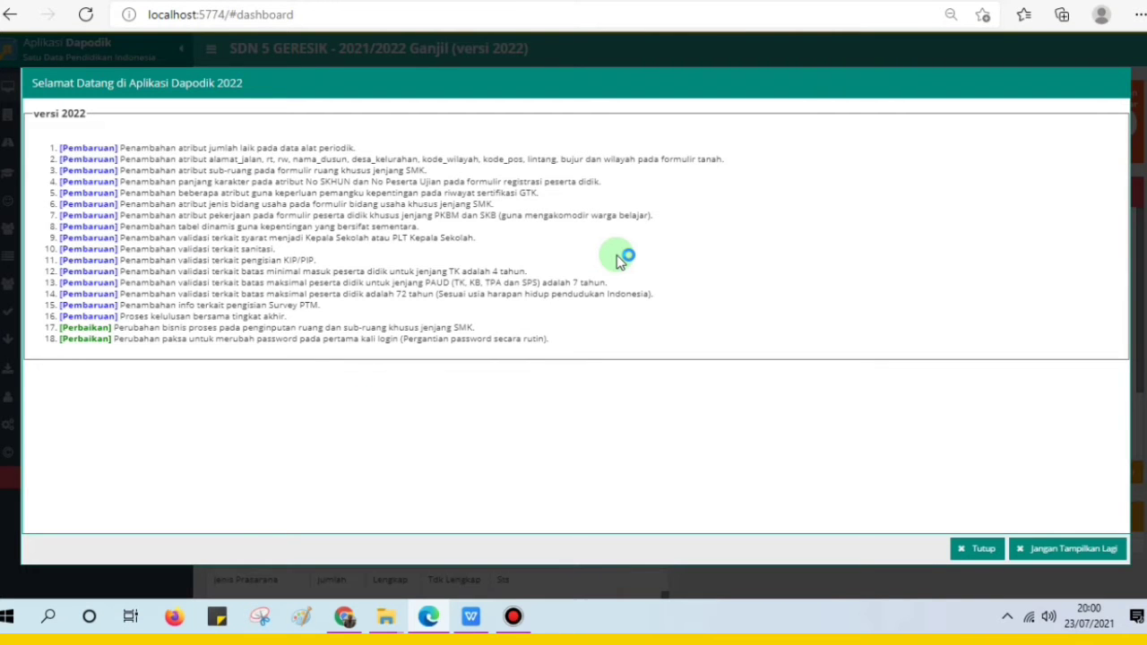
Stop the version 2022 change list from showing again and open the Survey PTM details from the dashboard
click(1049, 554)
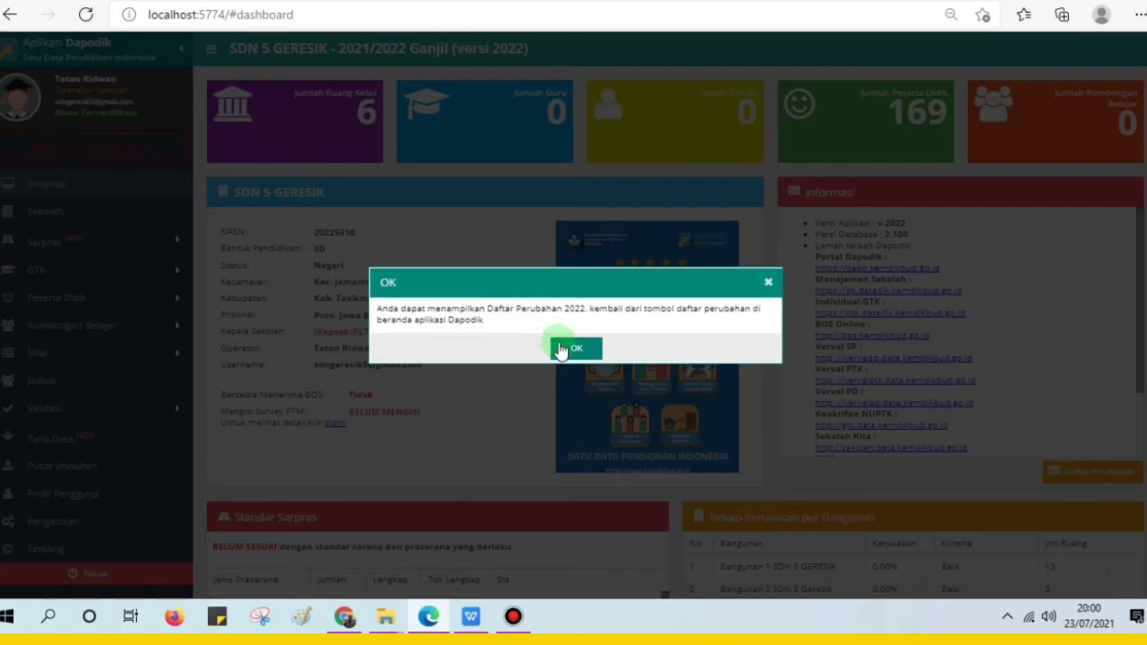
click(576, 348)
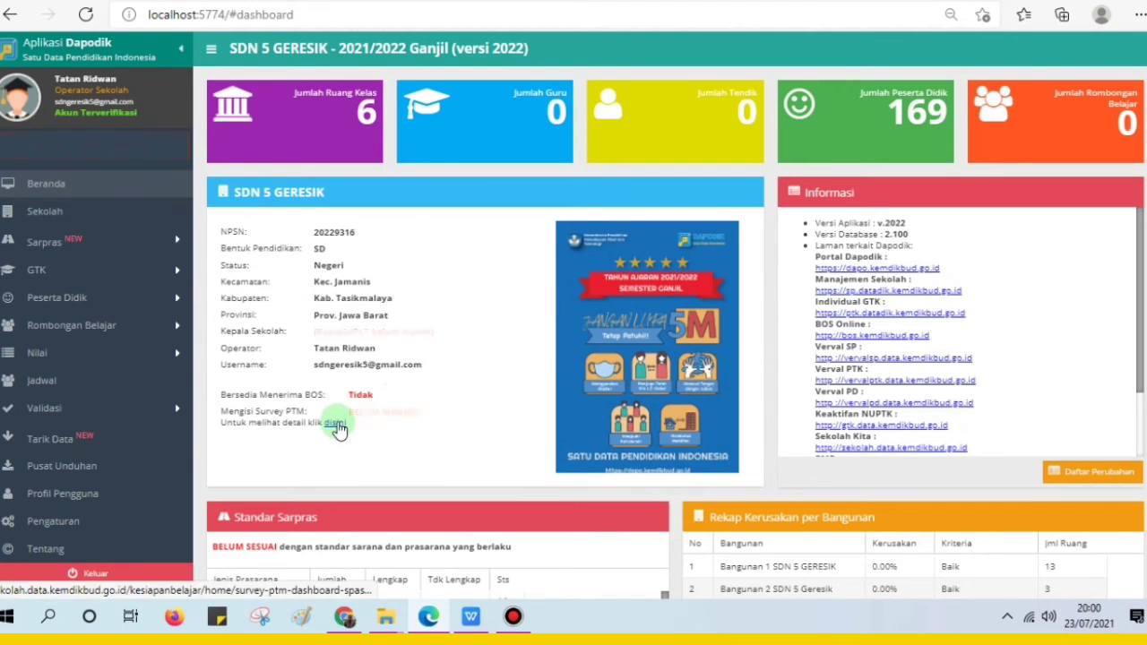
click(338, 427)
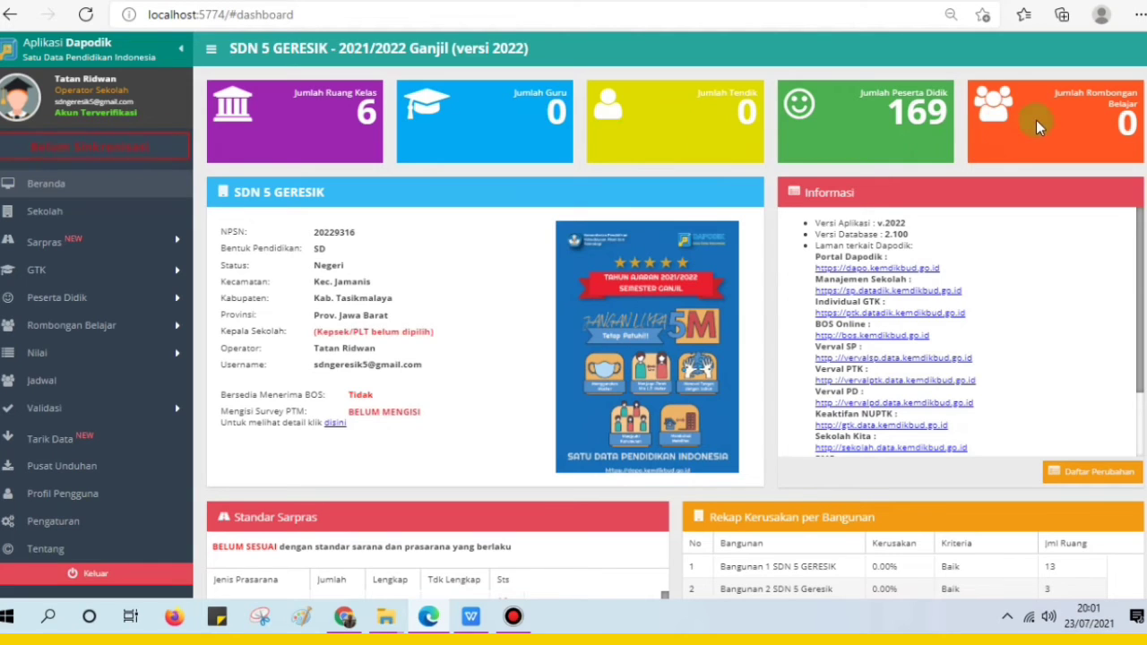
Review the school's identity, address and administration data on the Sekolah page
click(69, 211)
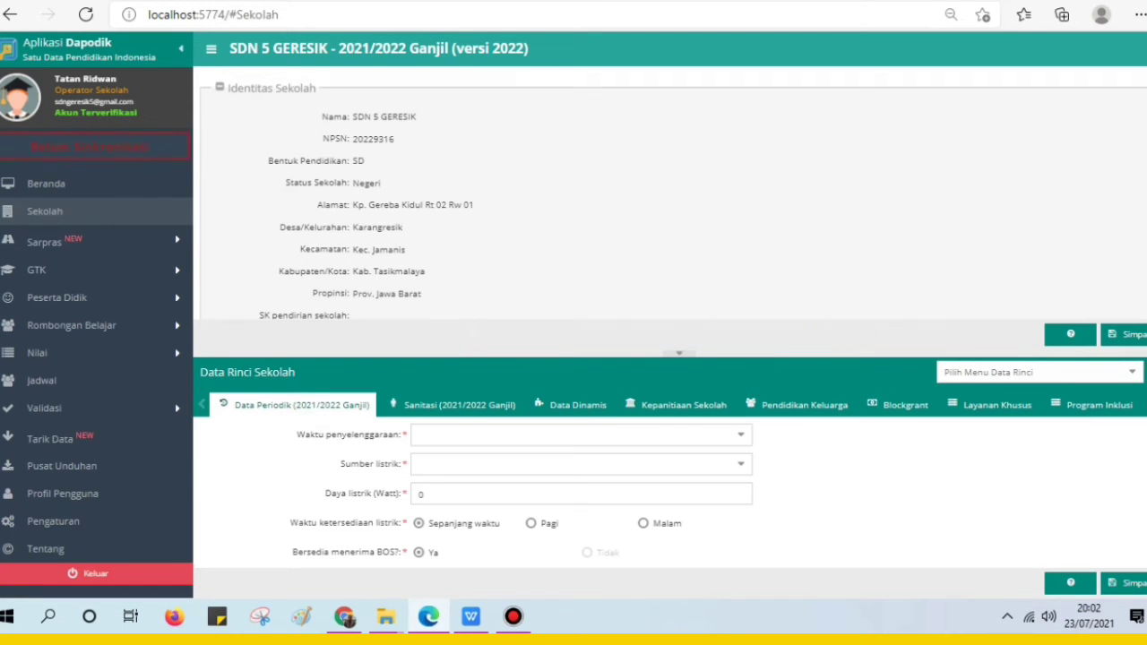
scroll(673, 197, down, 10)
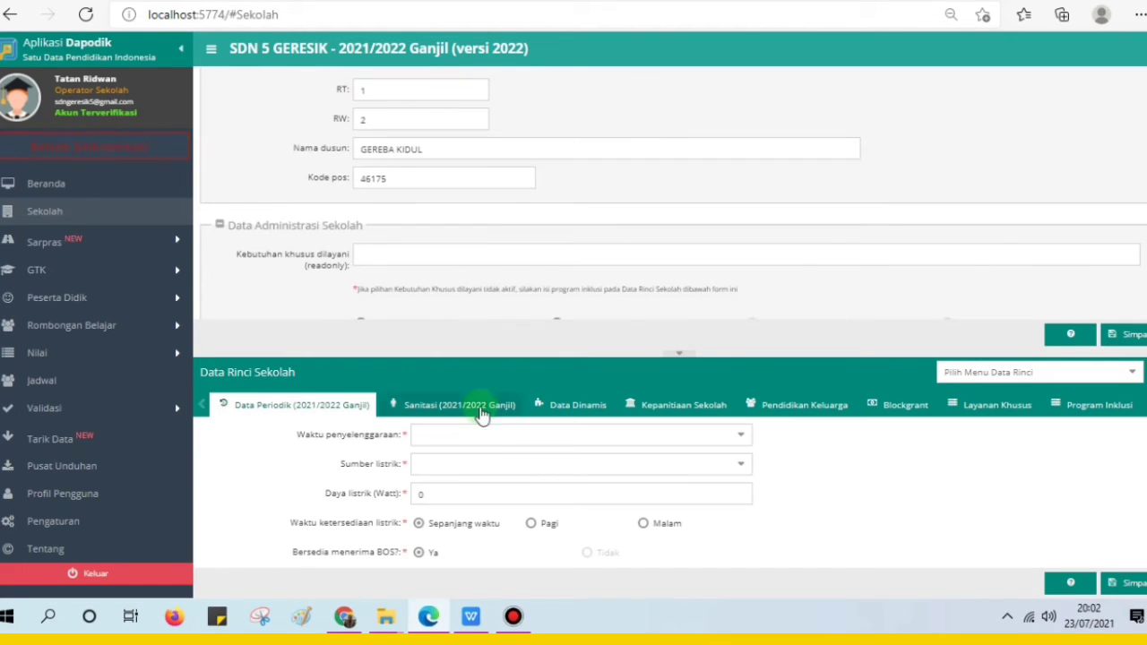
Run Validasi Lokal and examine the findings for Sekolah, Sarpras, Peserta Didik, GTK, Rombongan Belajar & Jadwal, and Pembelajaran
click(87, 413)
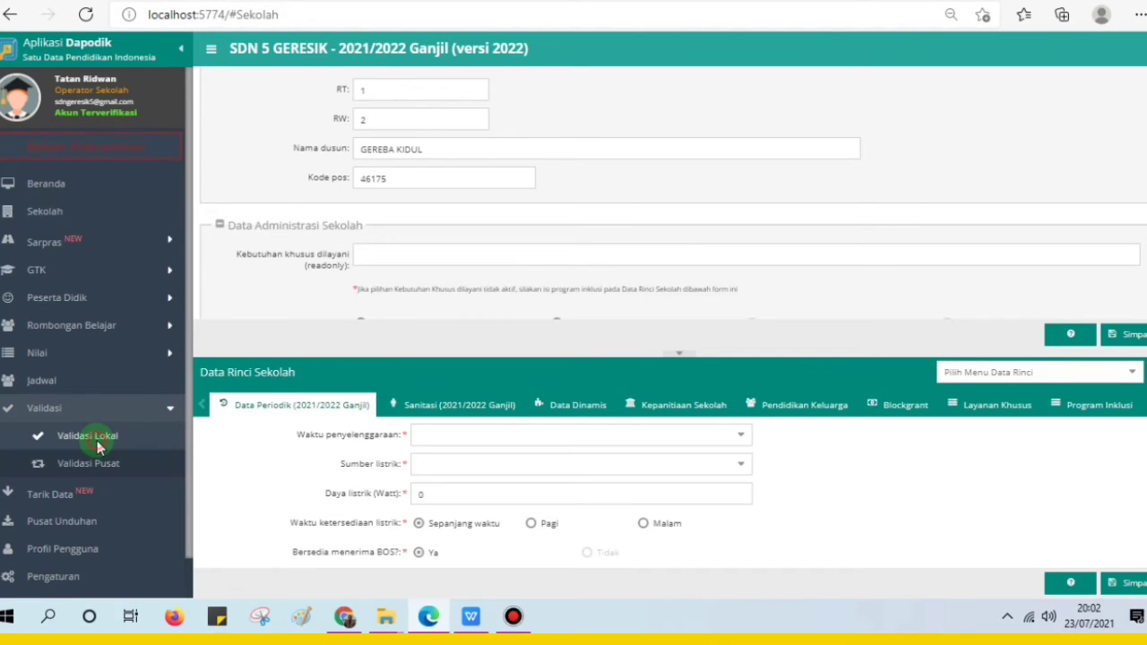
click(97, 440)
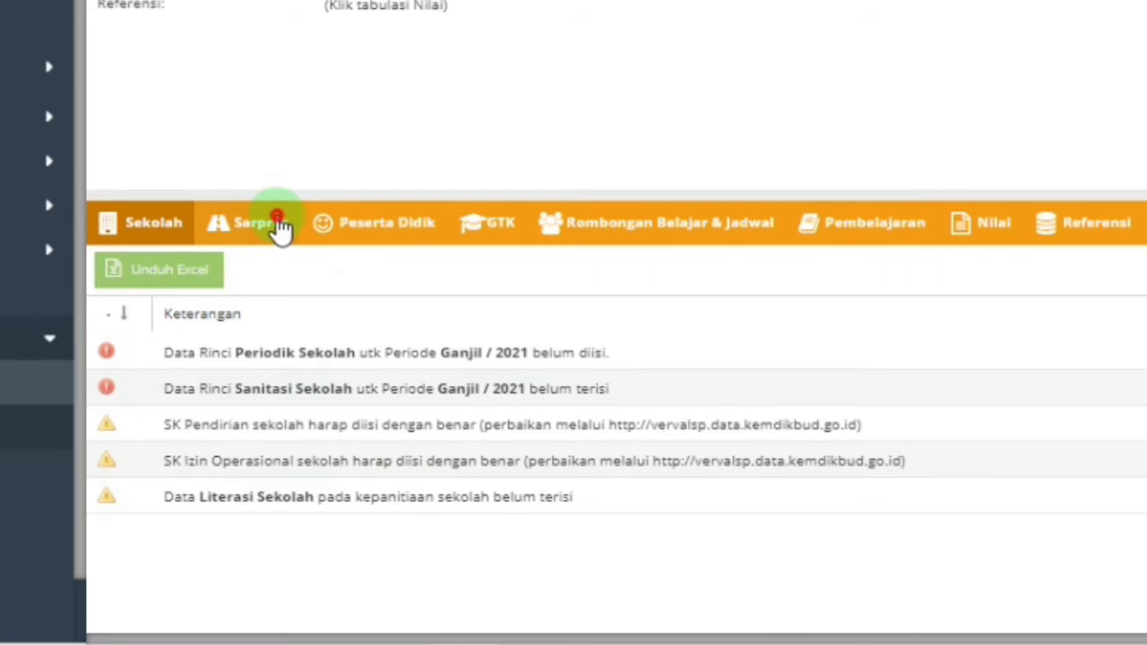
click(279, 225)
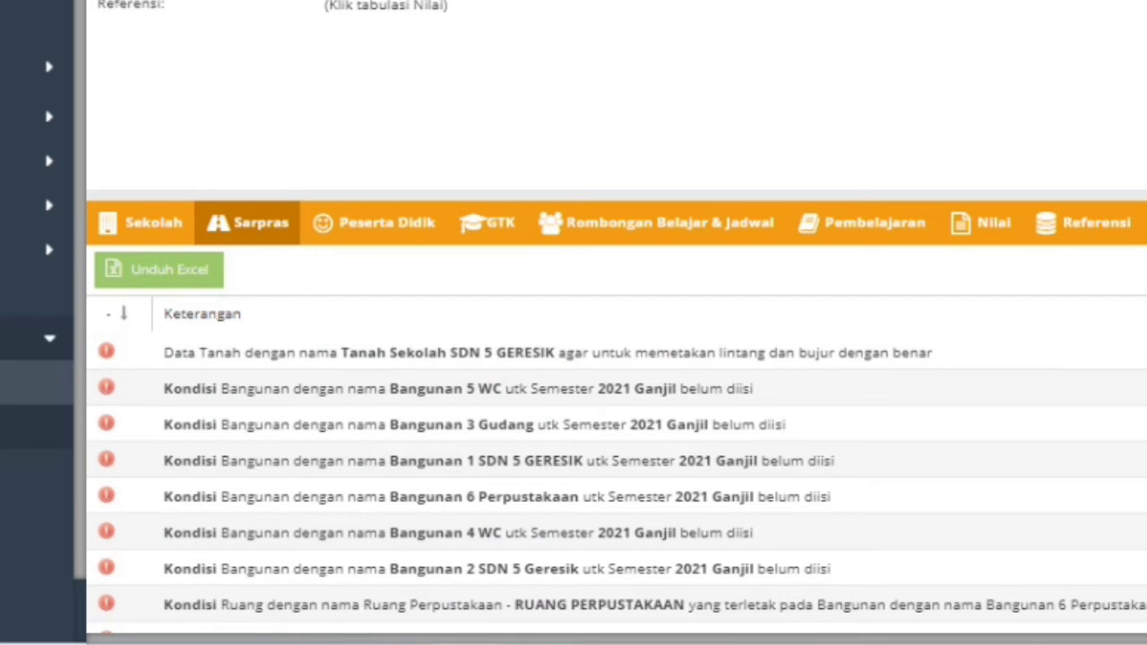
scroll(616, 466, down, 5)
scroll(616, 466, up, 5)
click(583, 220)
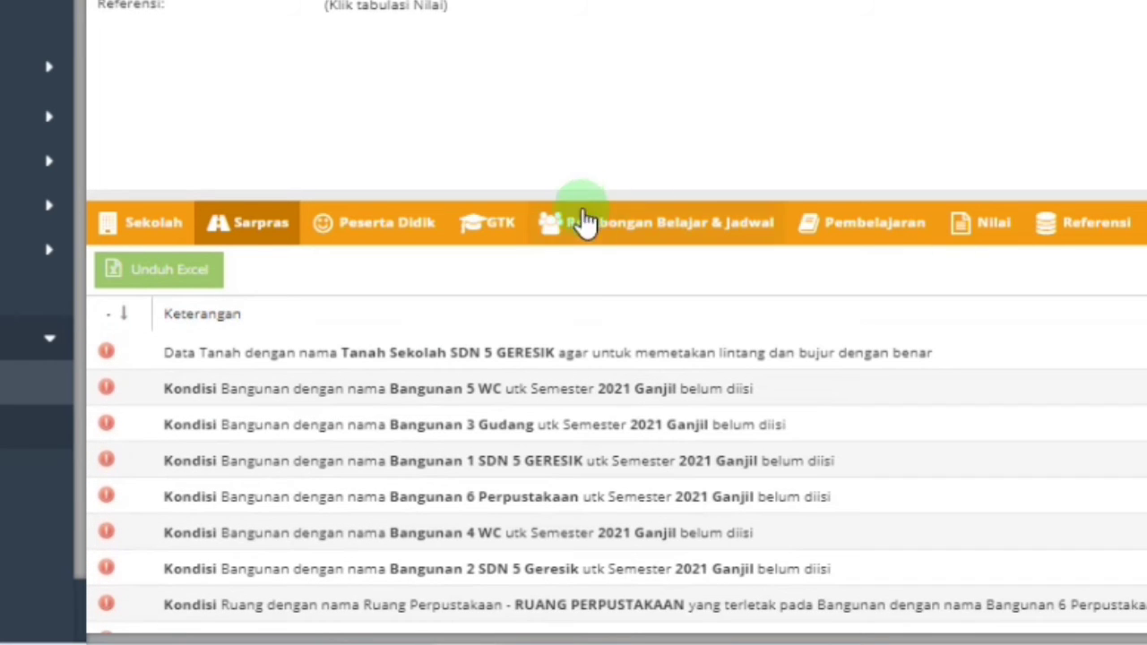
click(419, 231)
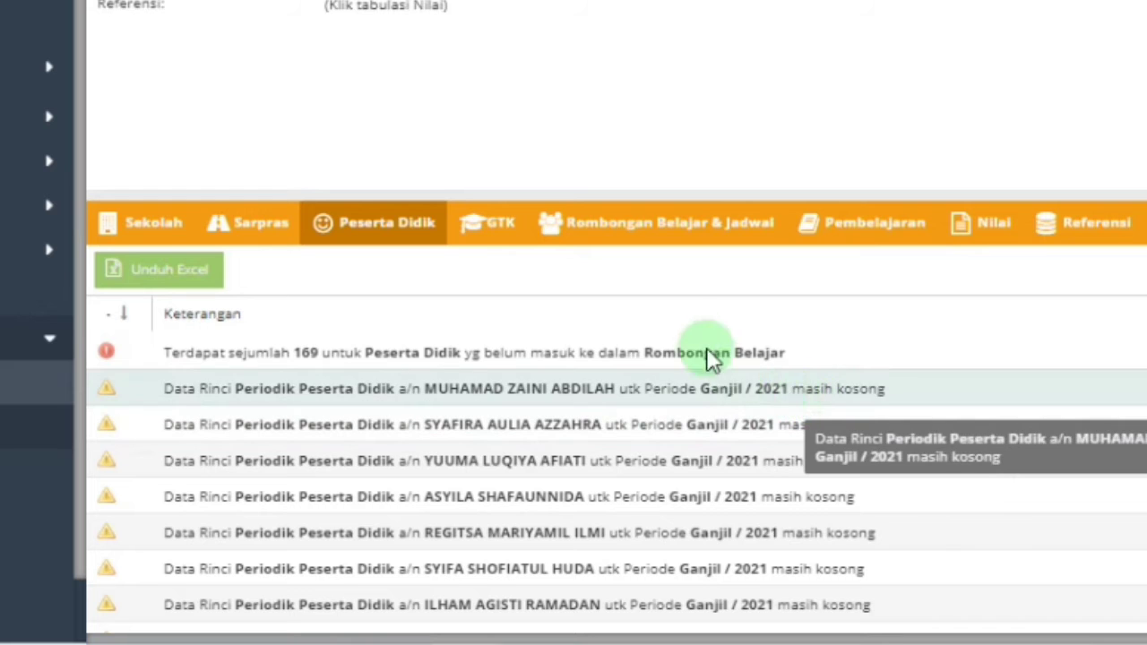
click(501, 237)
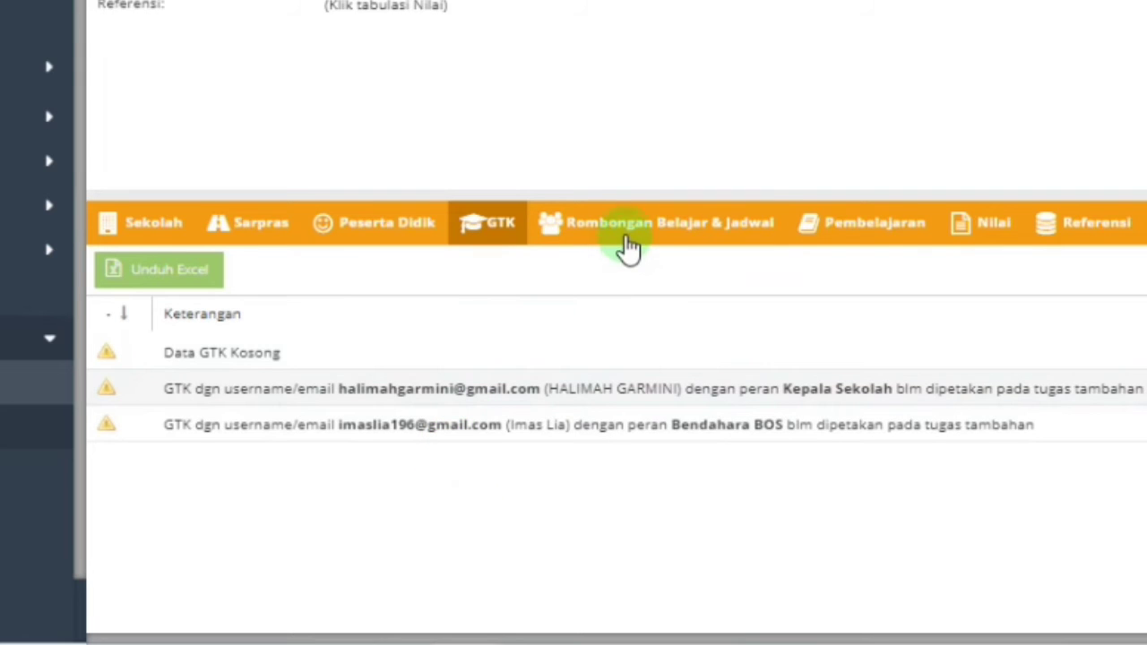
click(628, 242)
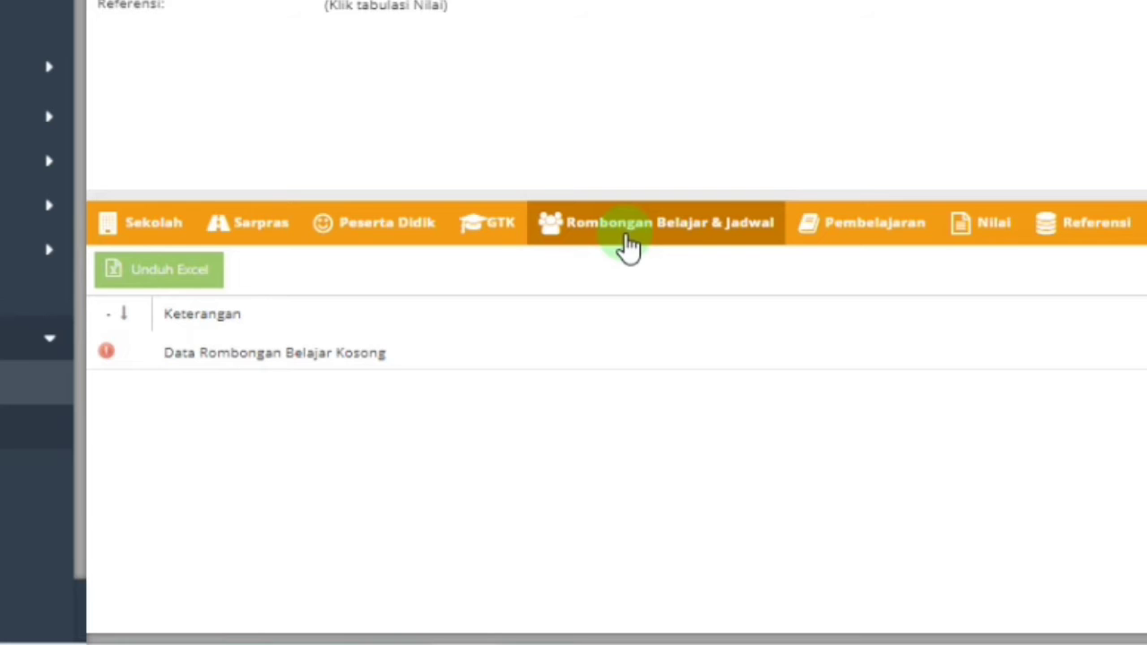
click(838, 240)
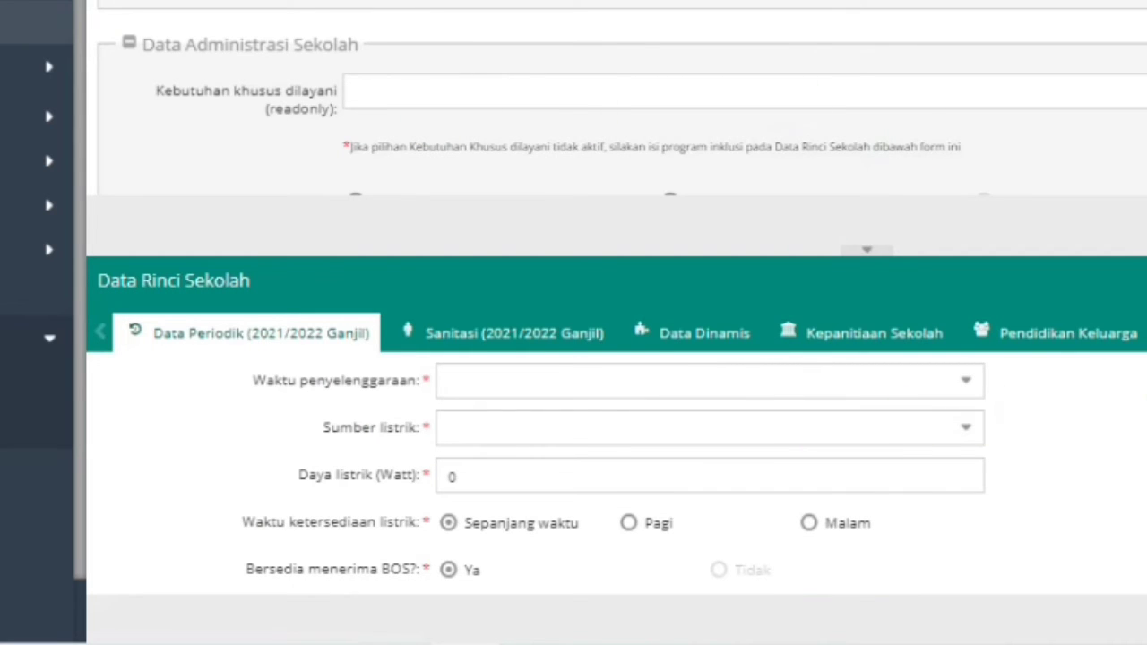
Set Waktu penyelenggaraan to Pagi/6 hari in the school's Data Periodik for 2021/2022 Ganjil
click(966, 380)
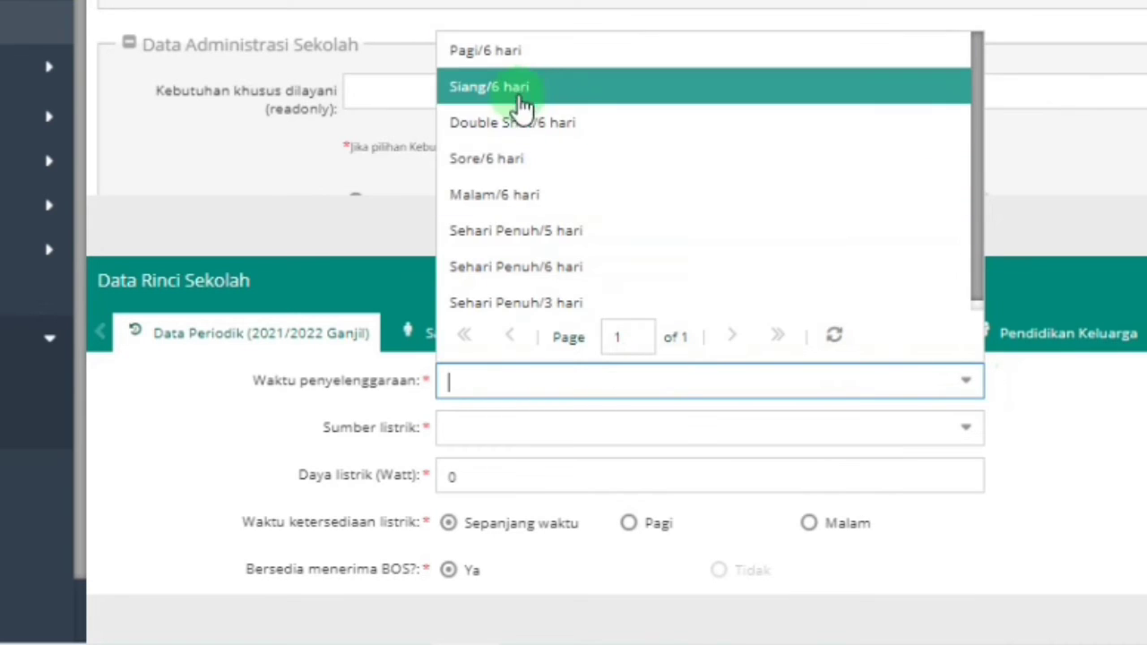
click(573, 63)
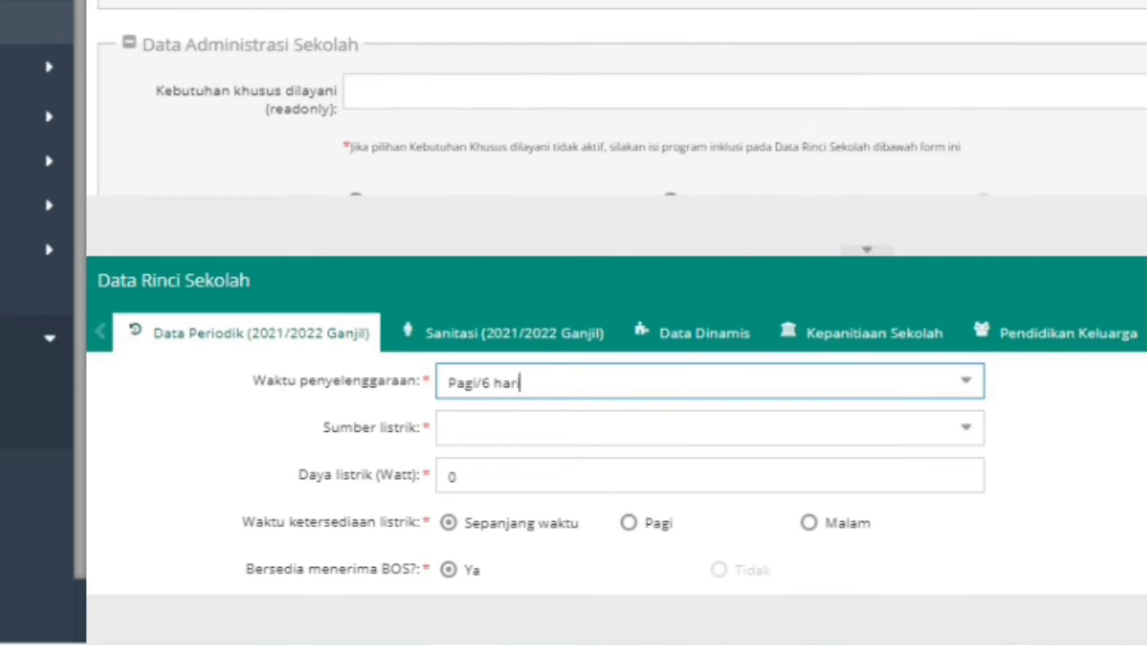
Review the Sanitasi, Data Dinamis, Kepanitiaan Sekolah and Pendidikan Keluarga sections of Data Rinci Sekolah
click(410, 328)
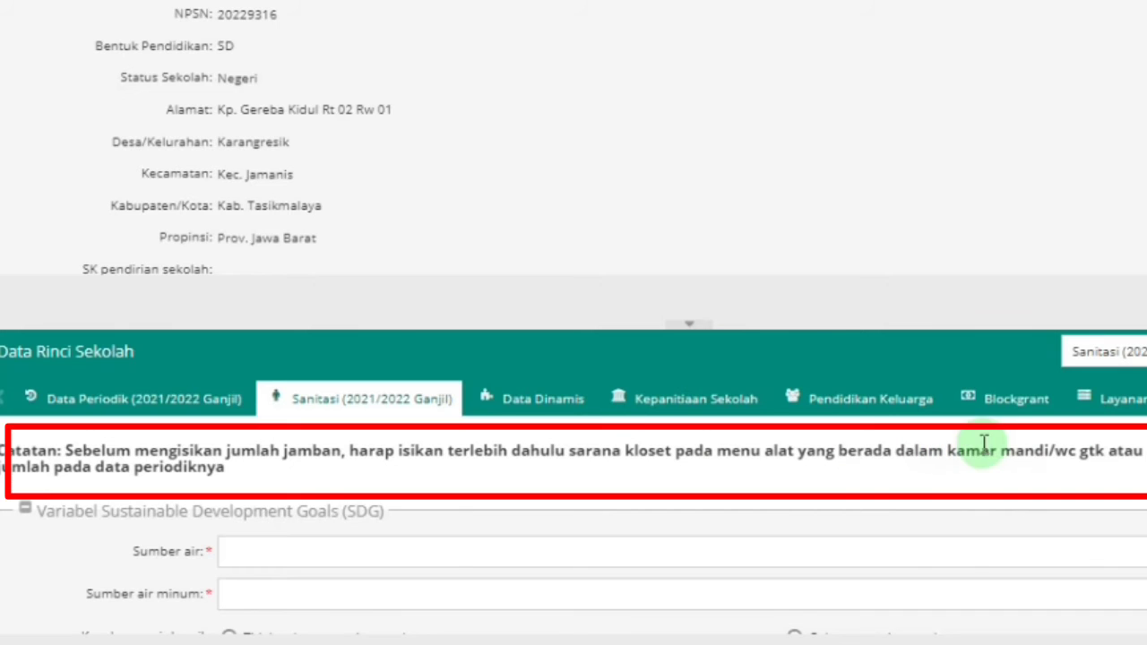
click(531, 404)
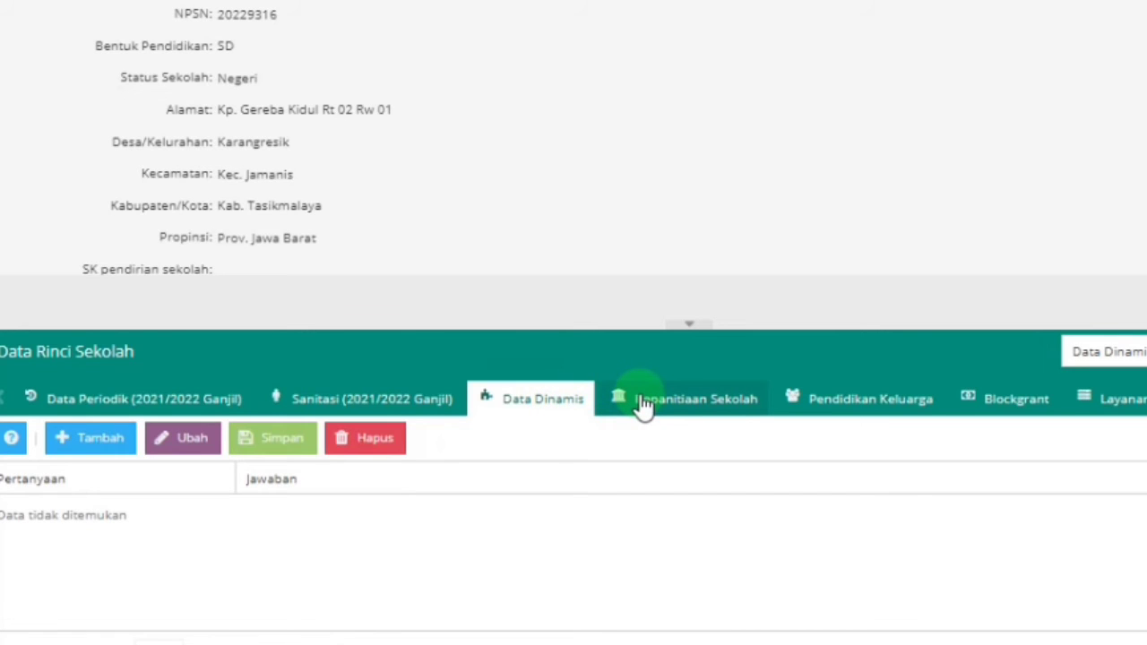
click(643, 405)
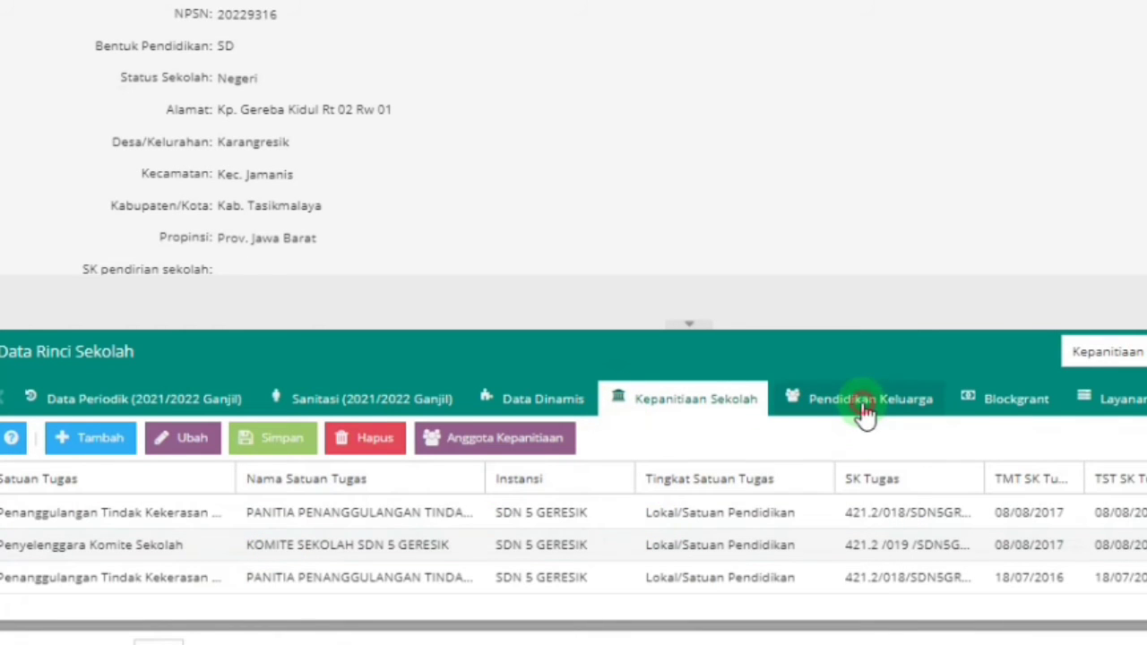
click(863, 408)
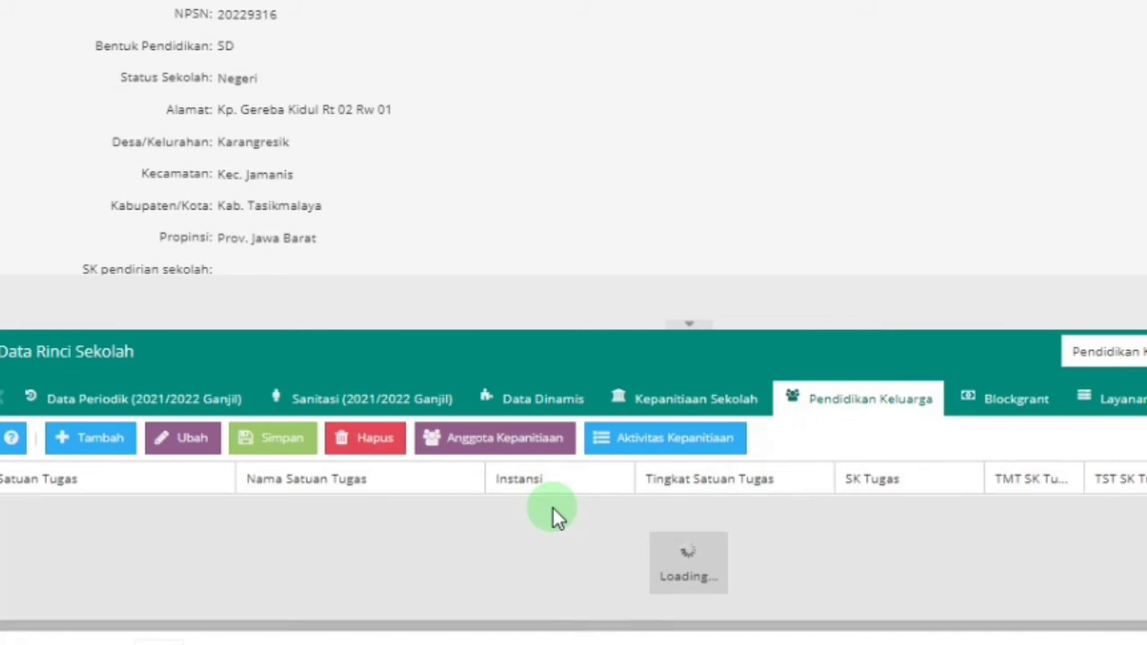
Look through the remaining Data Rinci Sekolah sections up to the school's Akreditasi records
click(1146, 399)
click(1146, 399)
click(1146, 398)
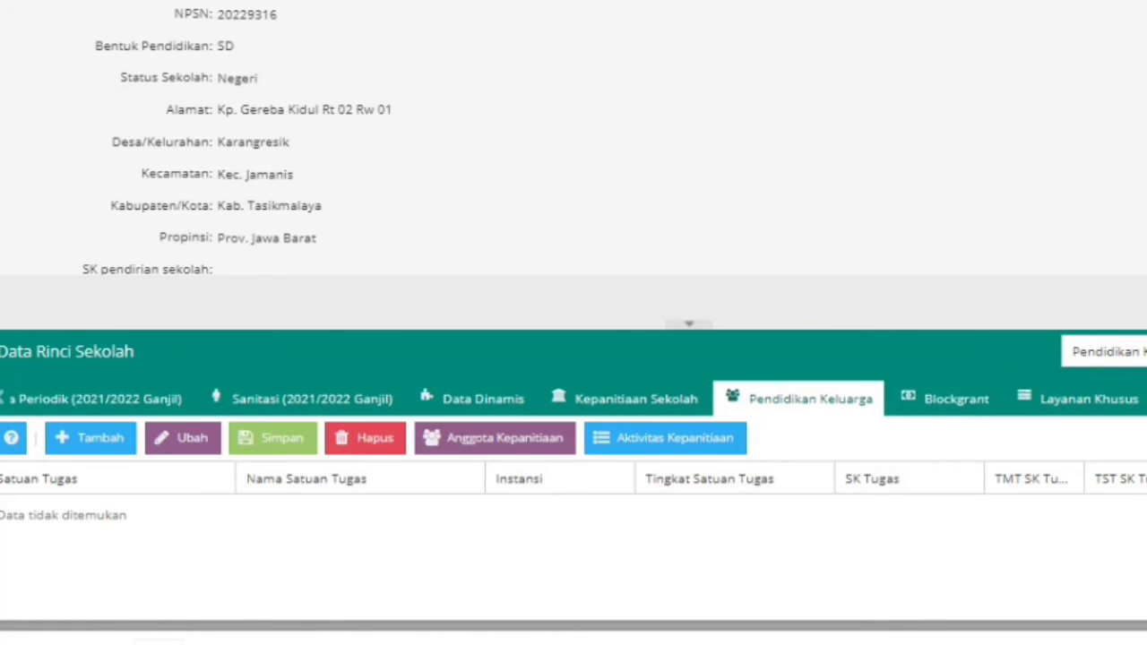
click(1146, 399)
click(1146, 399)
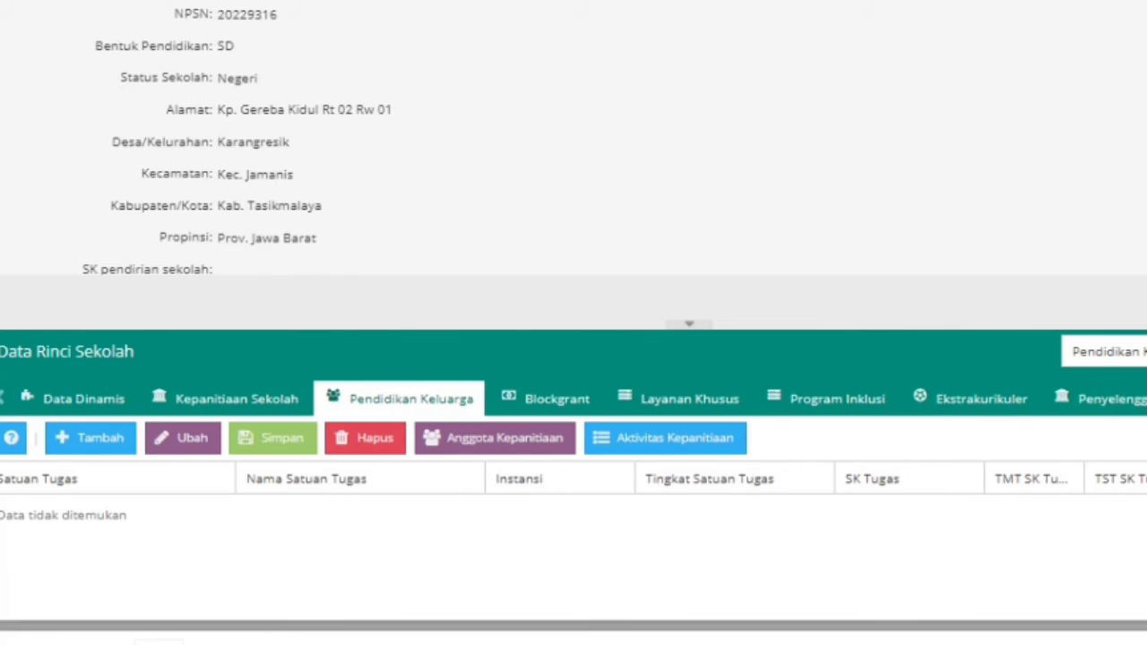
click(1146, 398)
click(1146, 399)
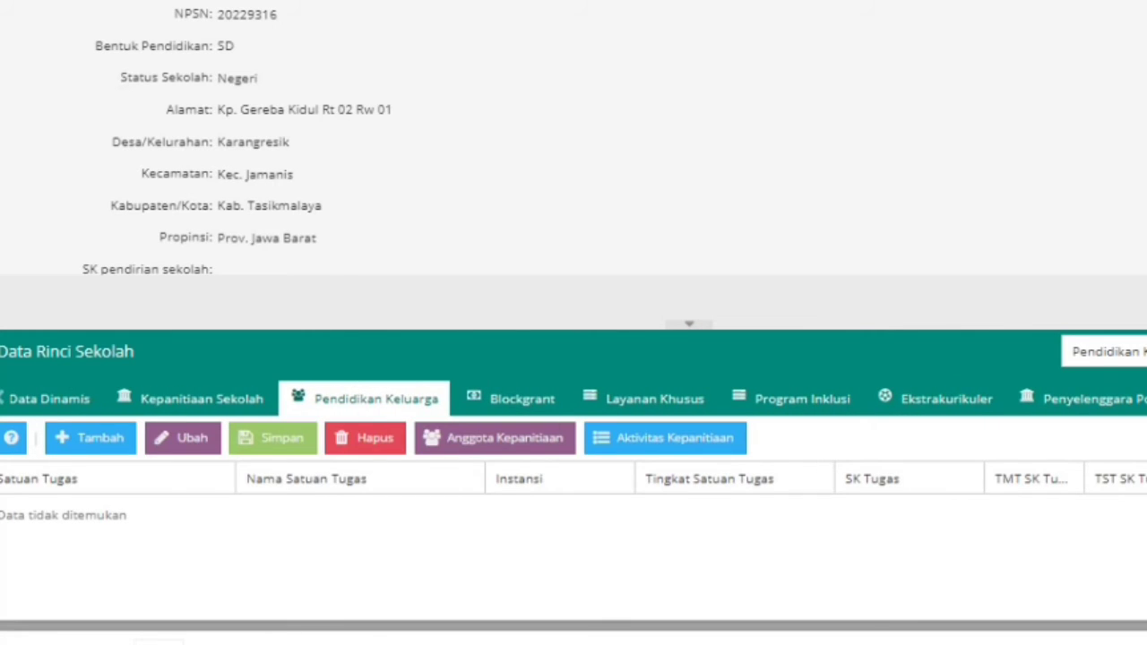
click(1146, 399)
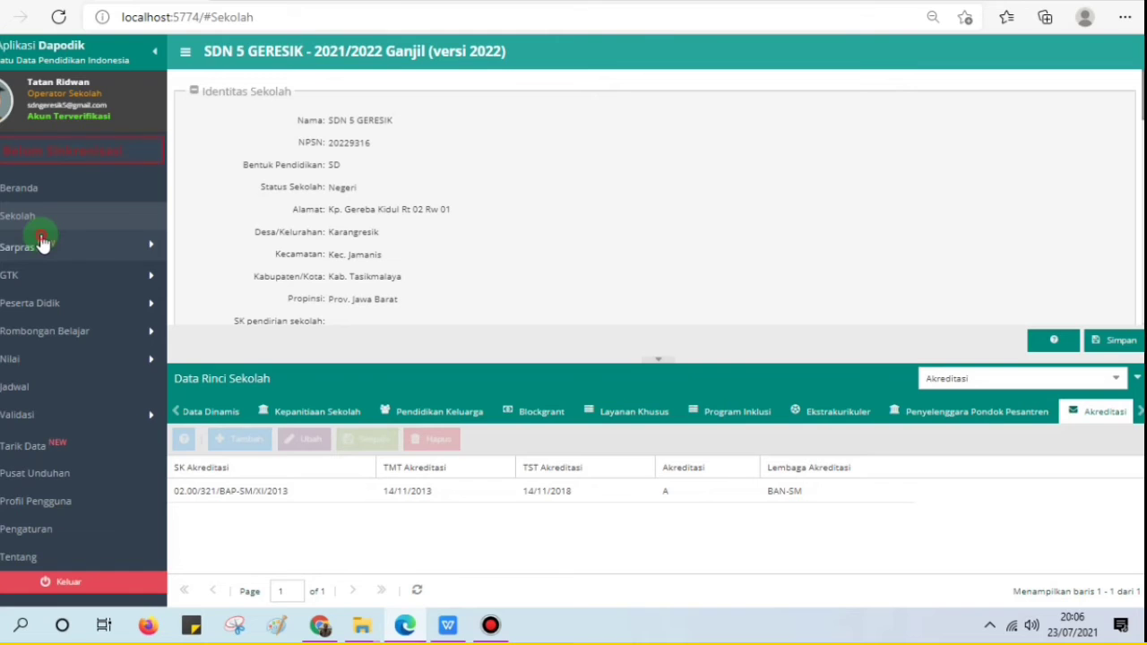
Examine the Tanah & Bangunan data, including the land action options and the buildings on Tanah Sekolah SDN 5 GERESIK
click(36, 245)
click(68, 282)
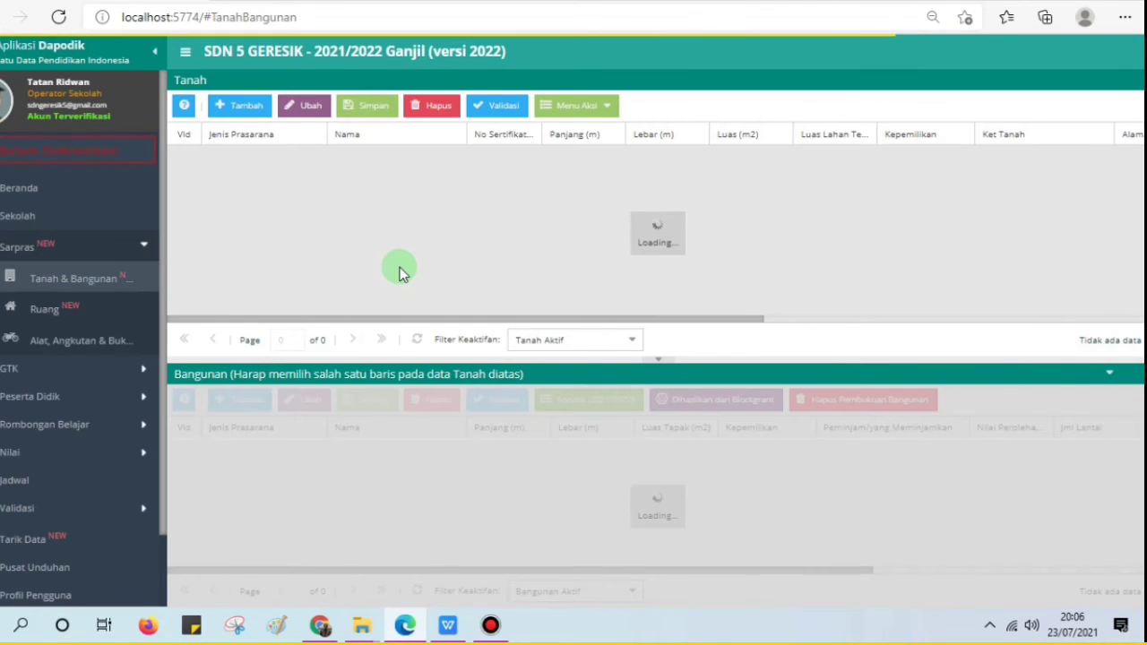
click(598, 117)
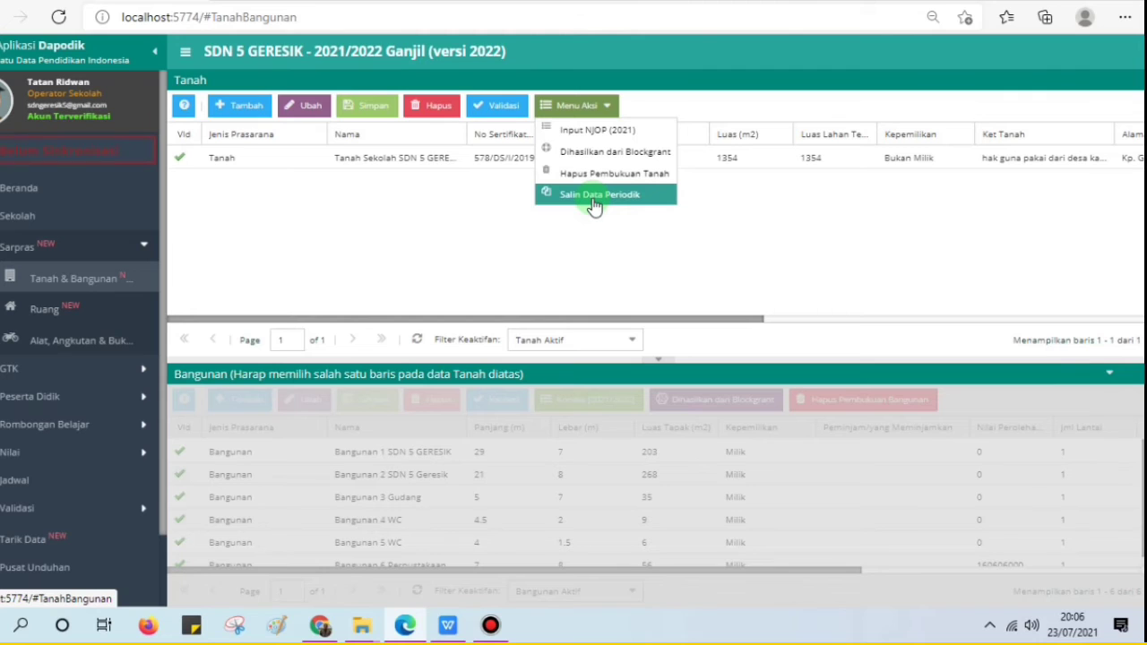
click(487, 210)
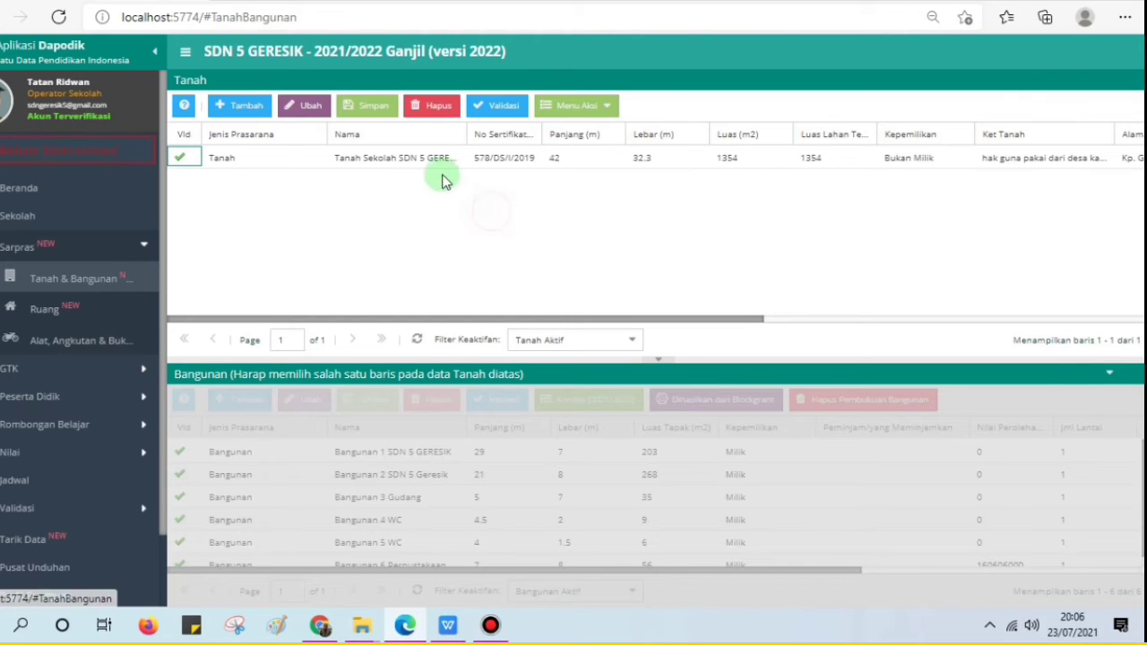
click(439, 166)
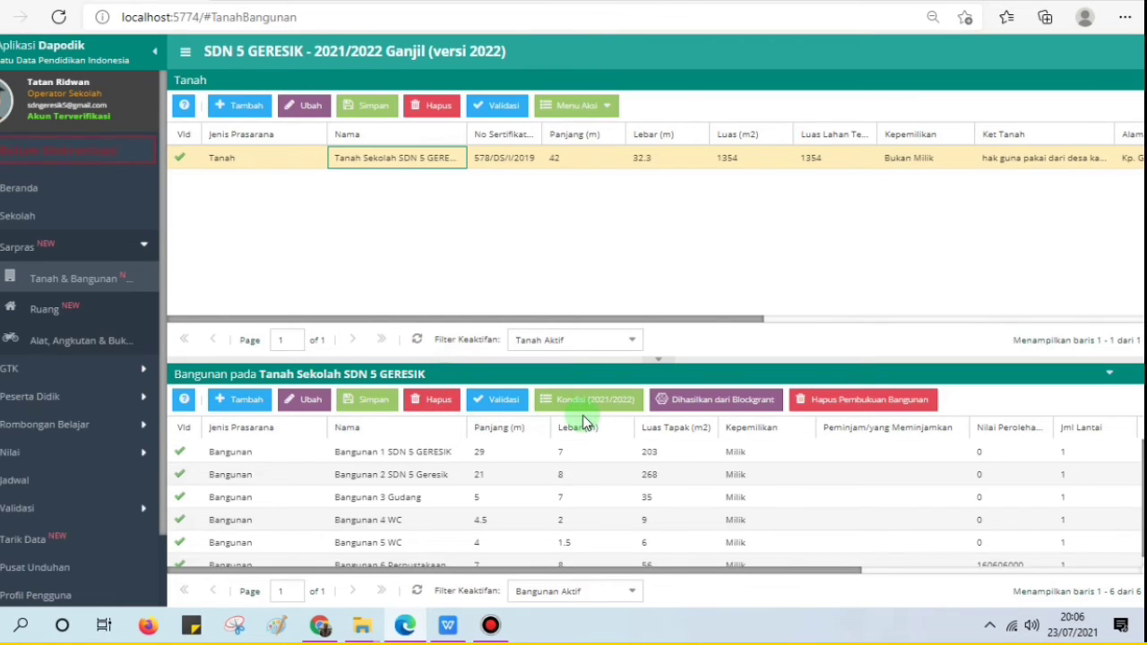
click(439, 457)
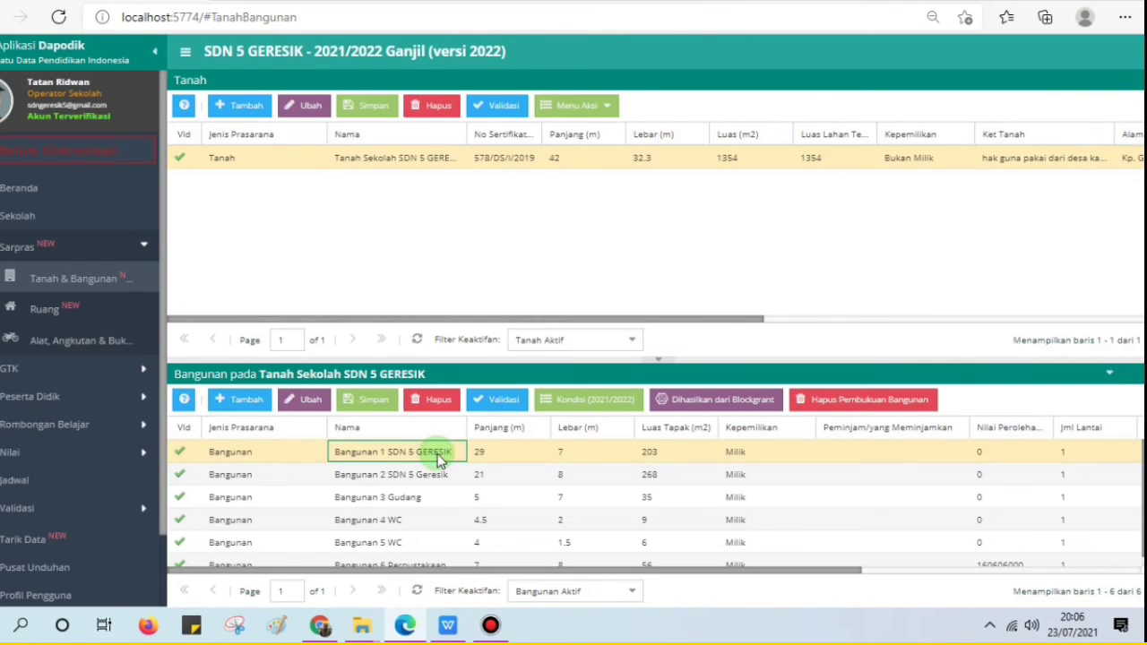
click(387, 518)
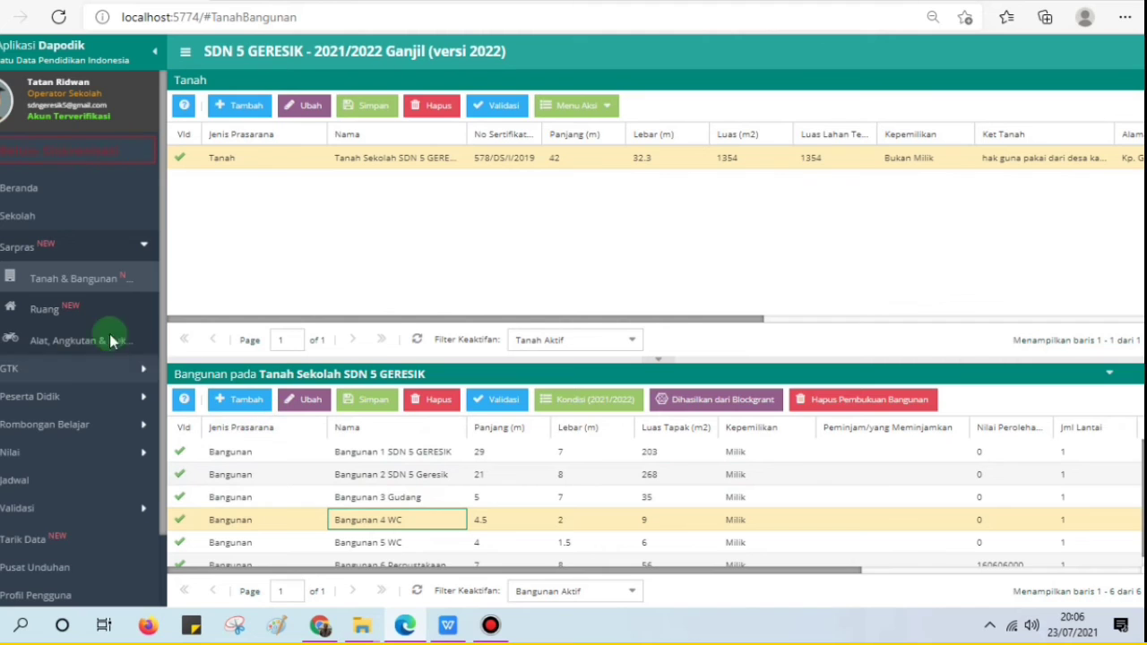
Try to open the 2021/2022 room condition form for Ruang Kelas 1 in Bangunan 1 SDN 5 GERESIK
click(90, 310)
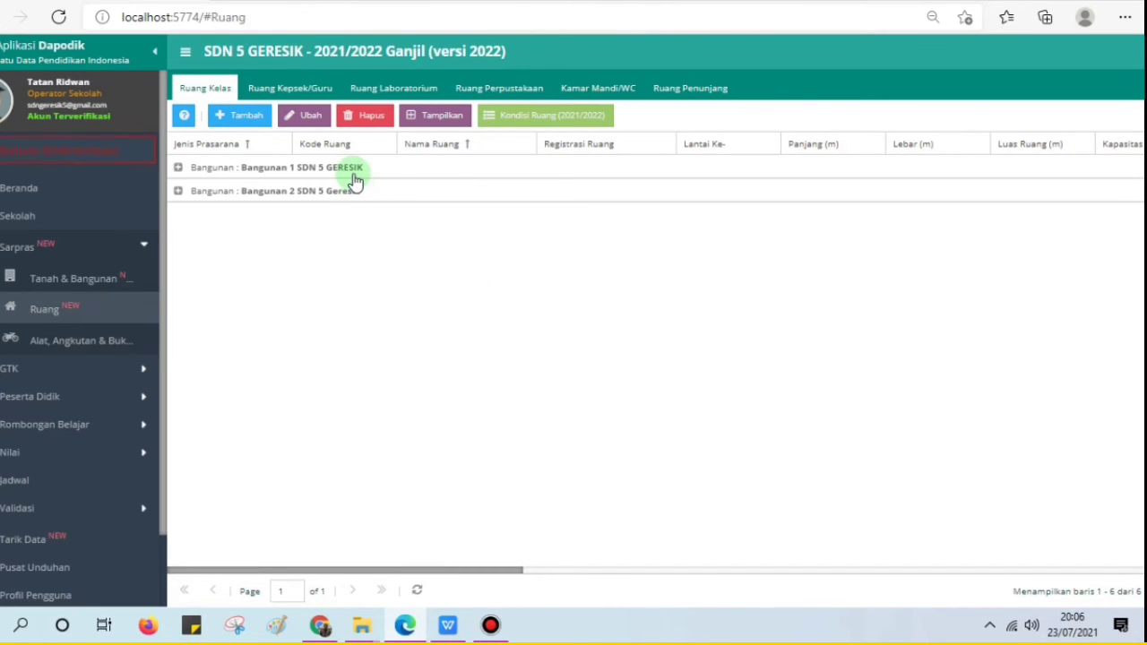
click(355, 176)
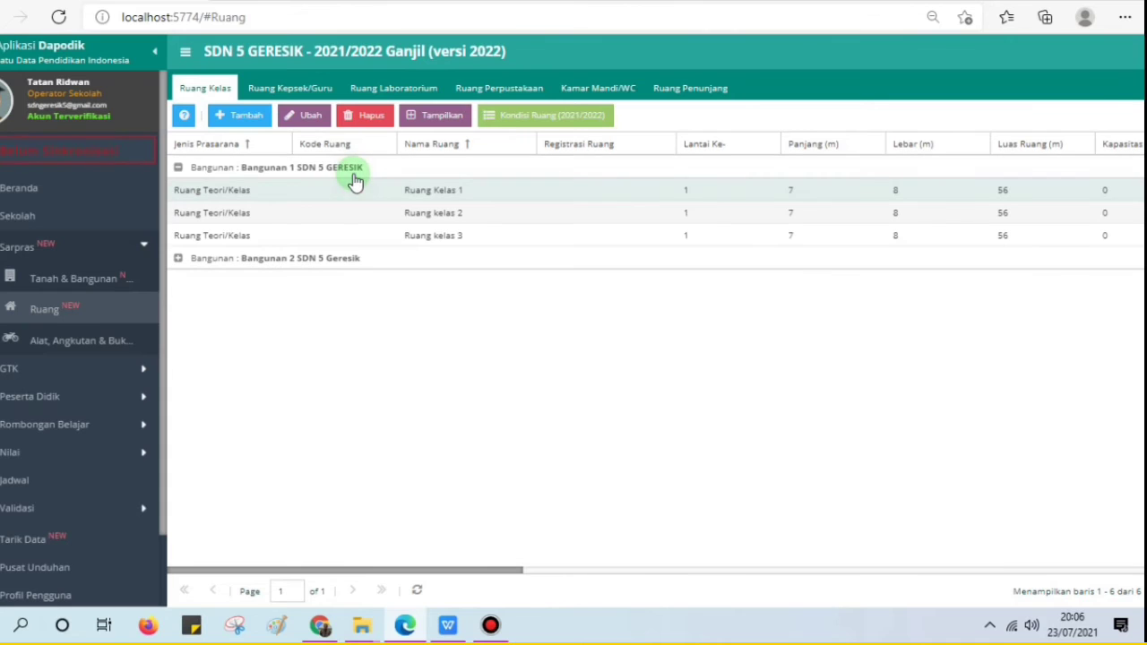
click(556, 121)
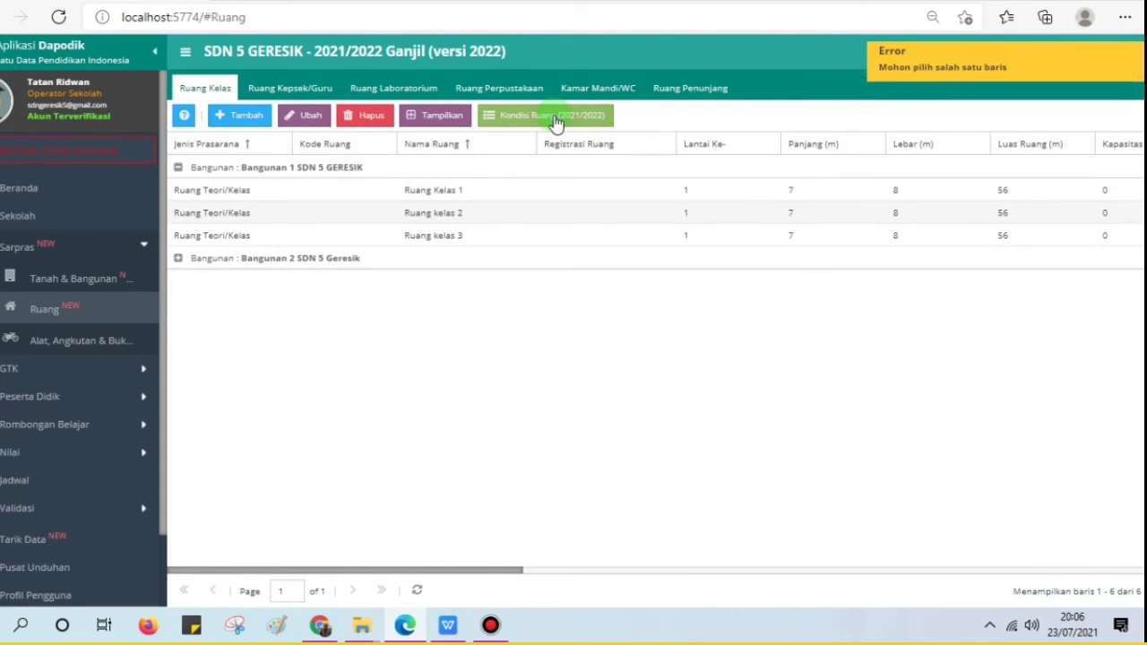
click(338, 178)
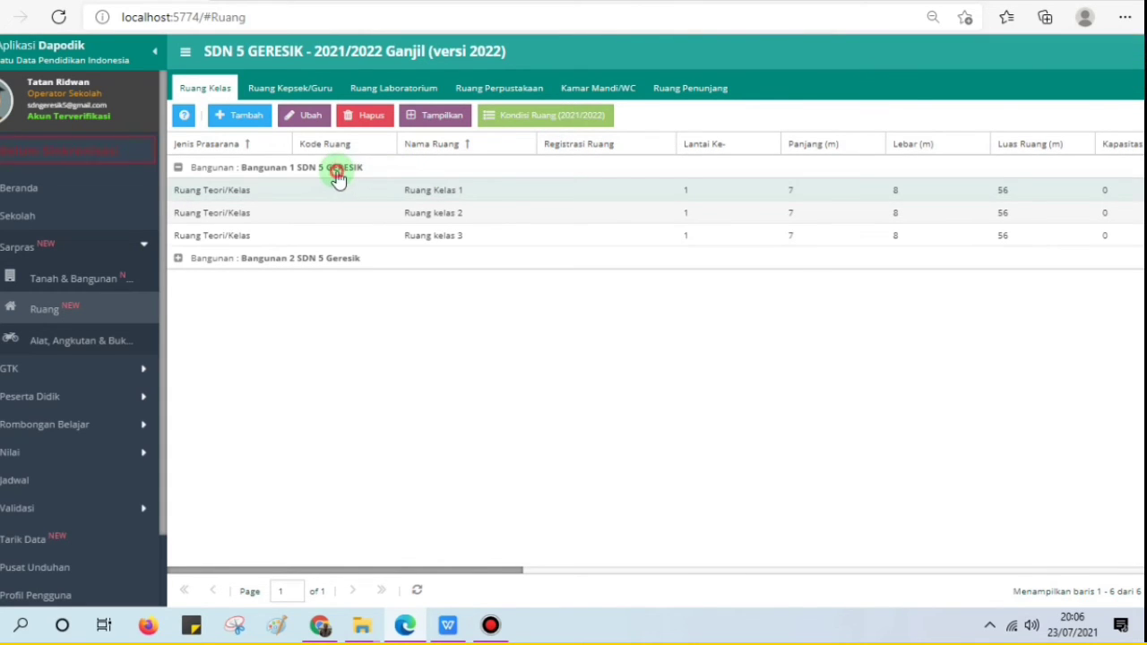
click(285, 172)
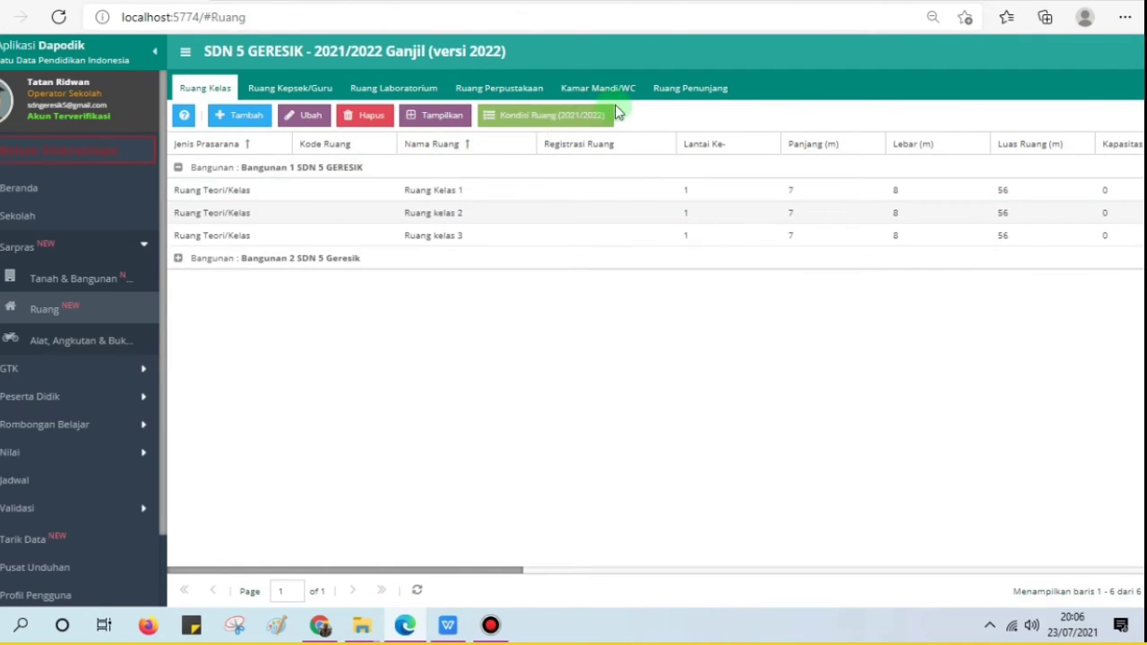
click(556, 119)
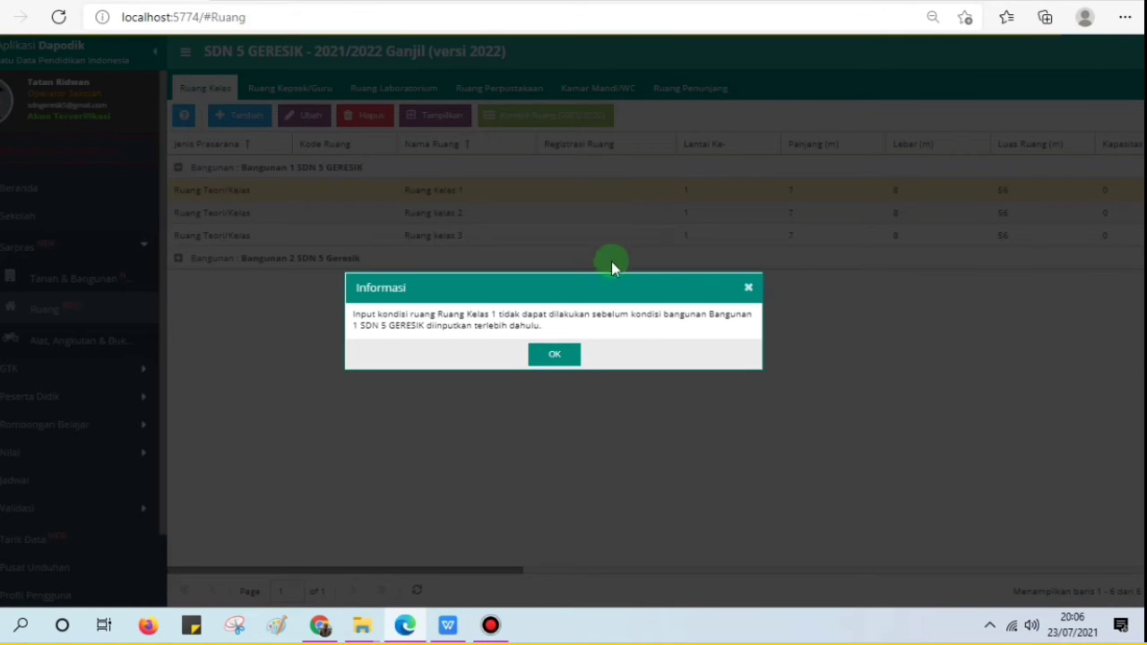
click(554, 355)
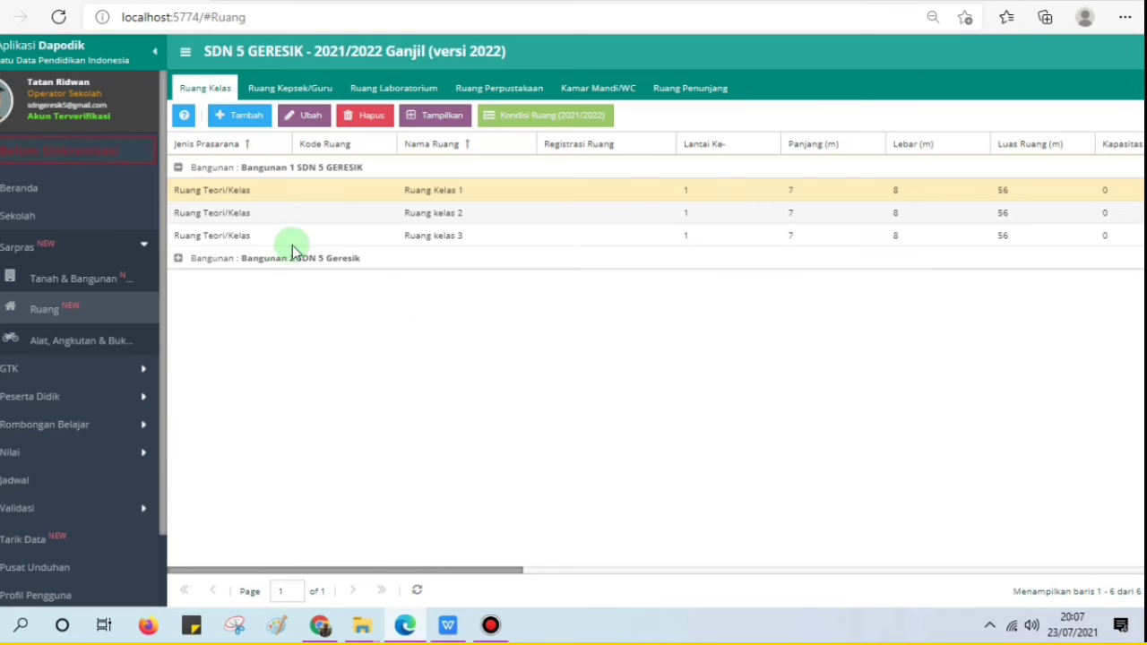
Run Salin Data Periodik for the school land in Tanah & Bangunan to copy the periodic facilities data
click(104, 283)
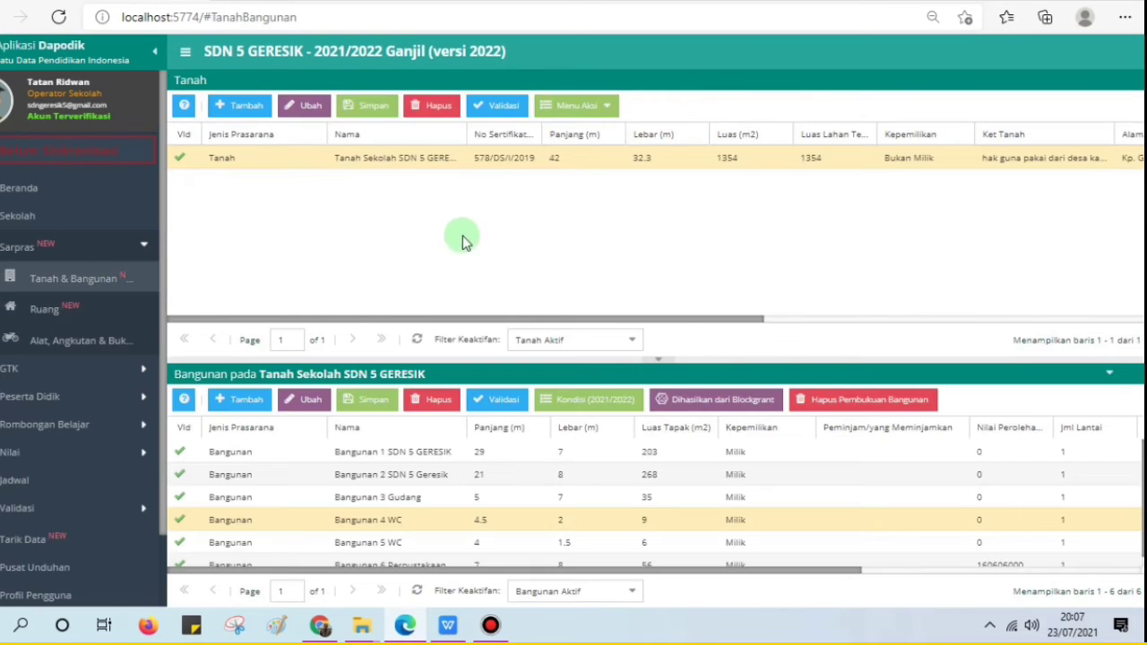
click(605, 115)
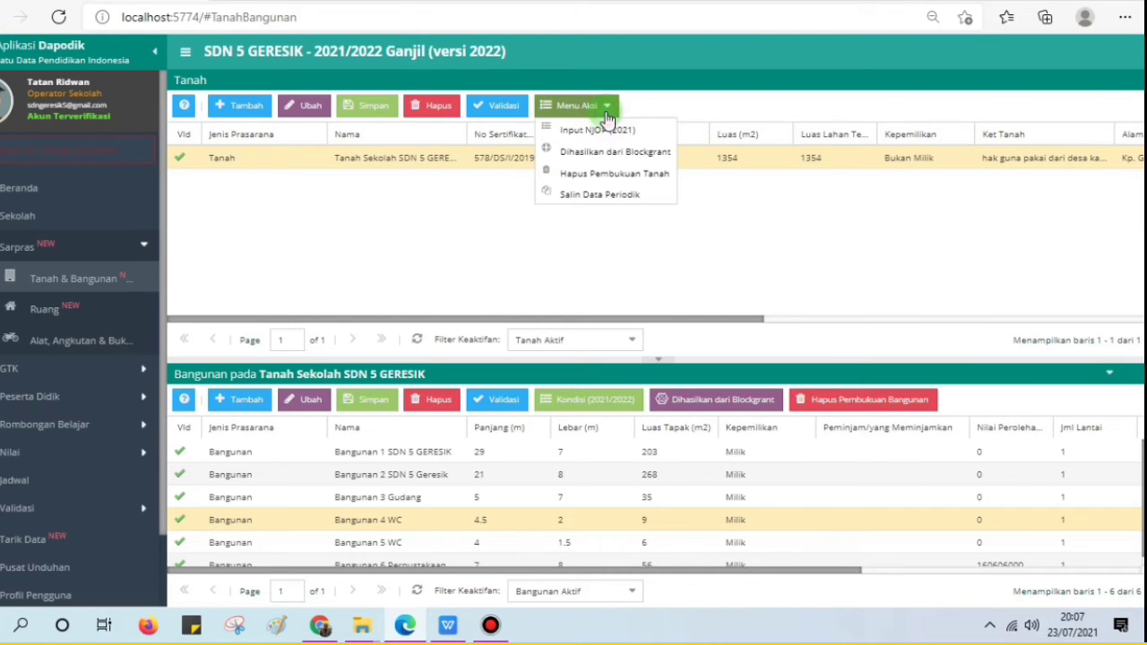
click(617, 197)
click(528, 425)
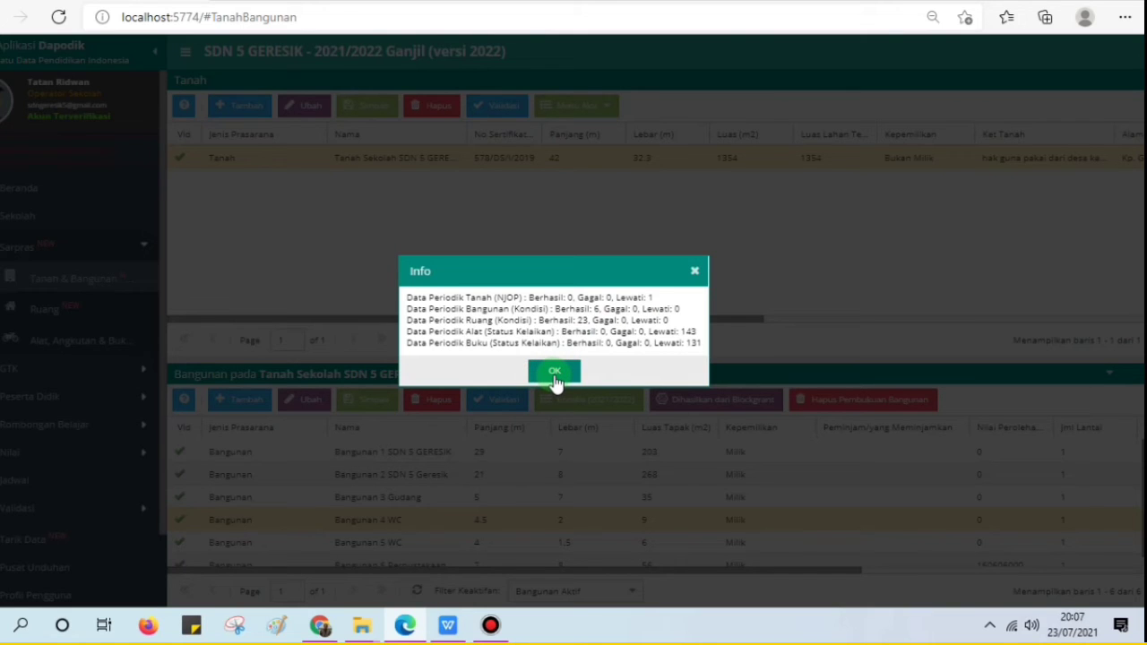
click(555, 377)
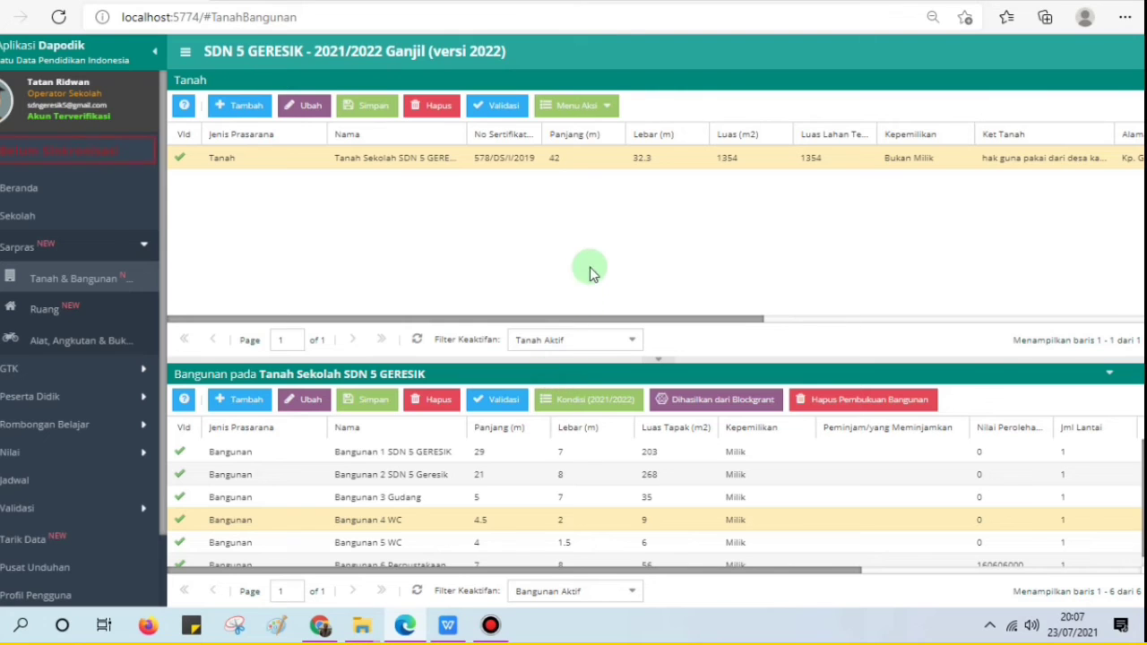
Review the 2021/2022 damage condition form of Bangunan 1 SDN 5 GERESIK and close it with the save option
click(334, 450)
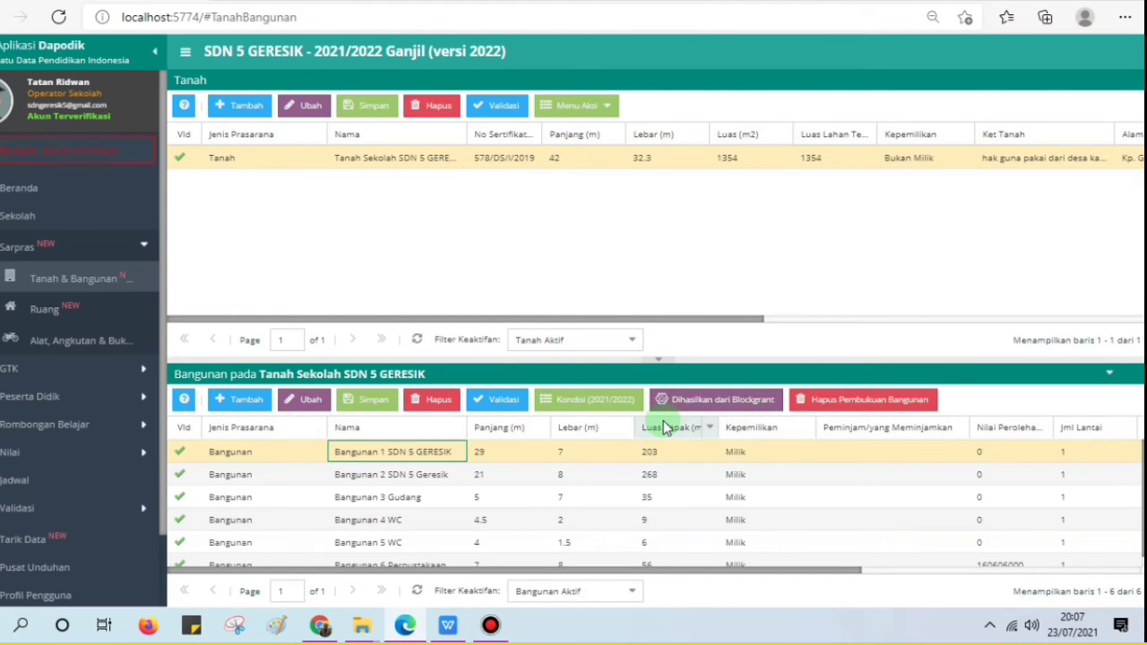
click(587, 405)
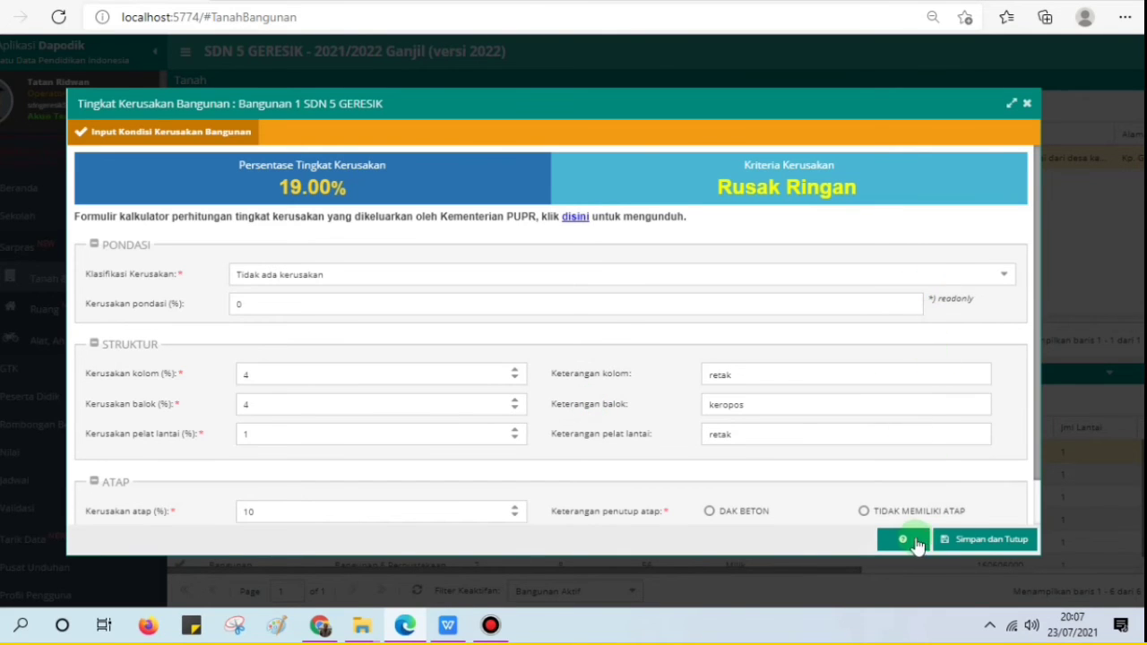
click(971, 536)
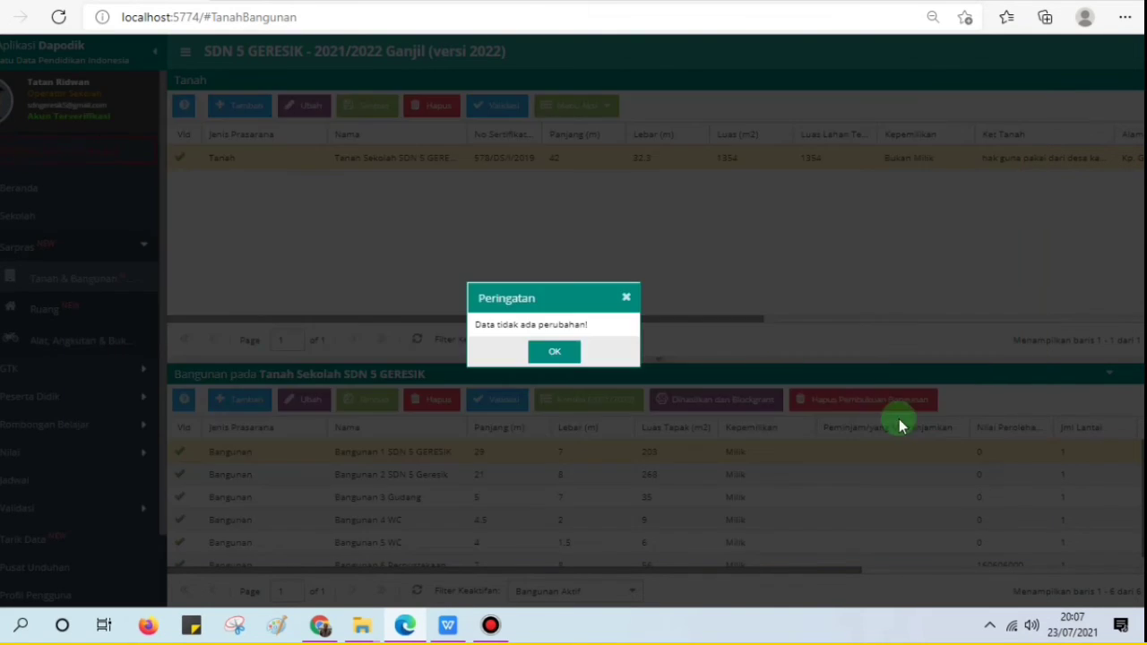
click(555, 351)
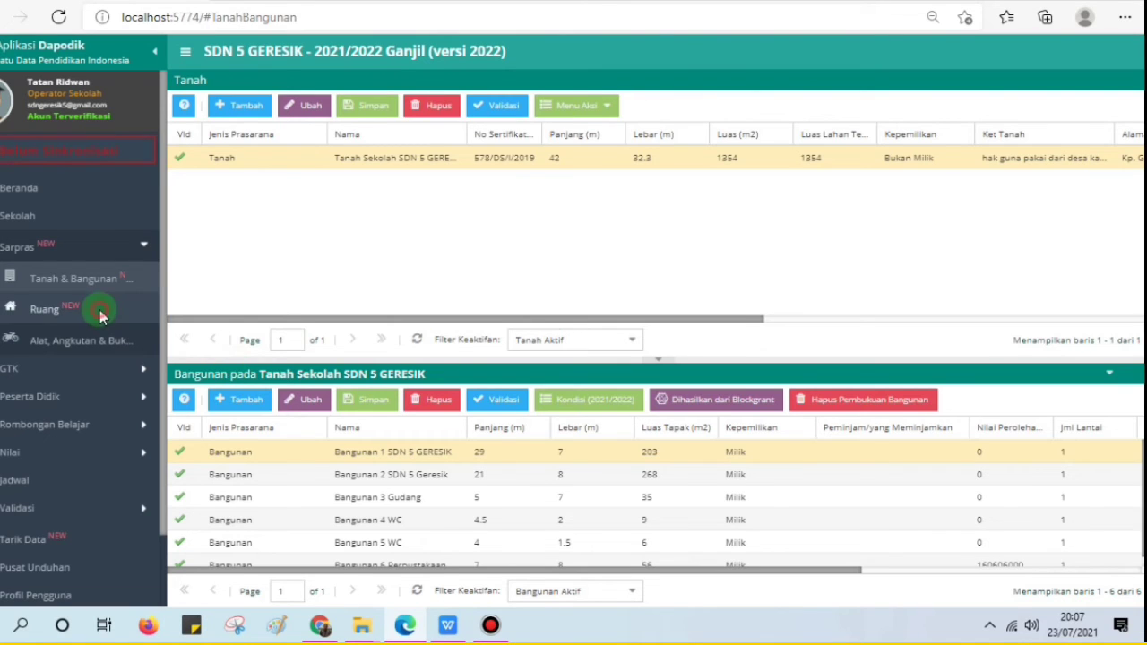
In the 2021/2022 condition form of Ruang Kelas 1, set Kerusakan kusen to 1.5% and Kerusakan pintu to 1%
click(95, 308)
click(402, 195)
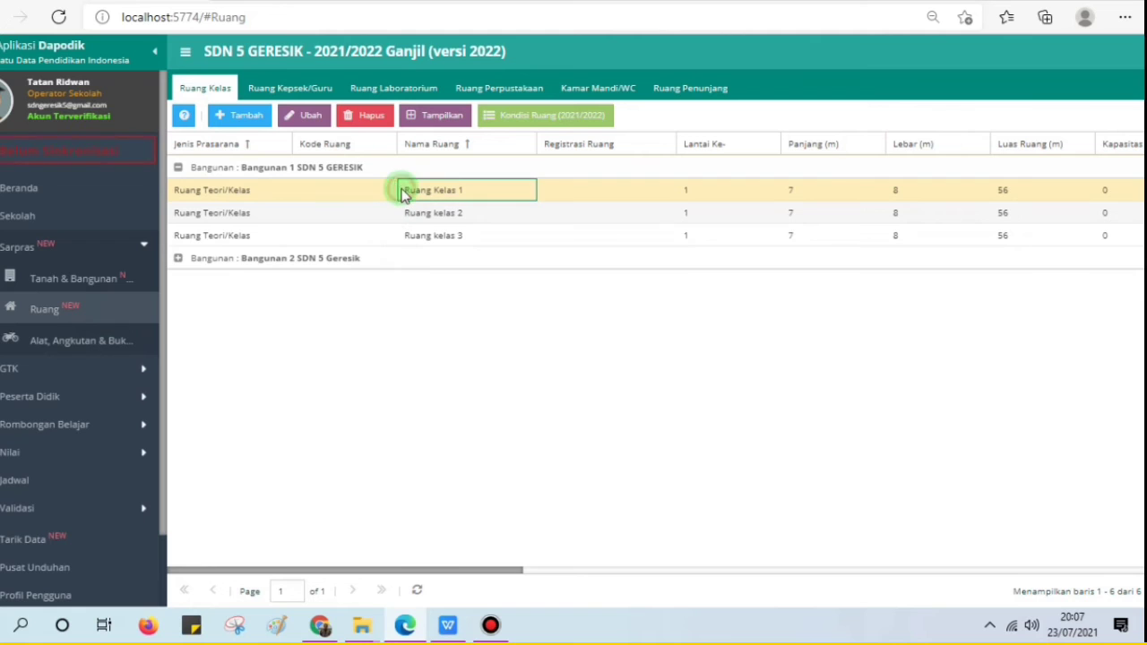
click(520, 116)
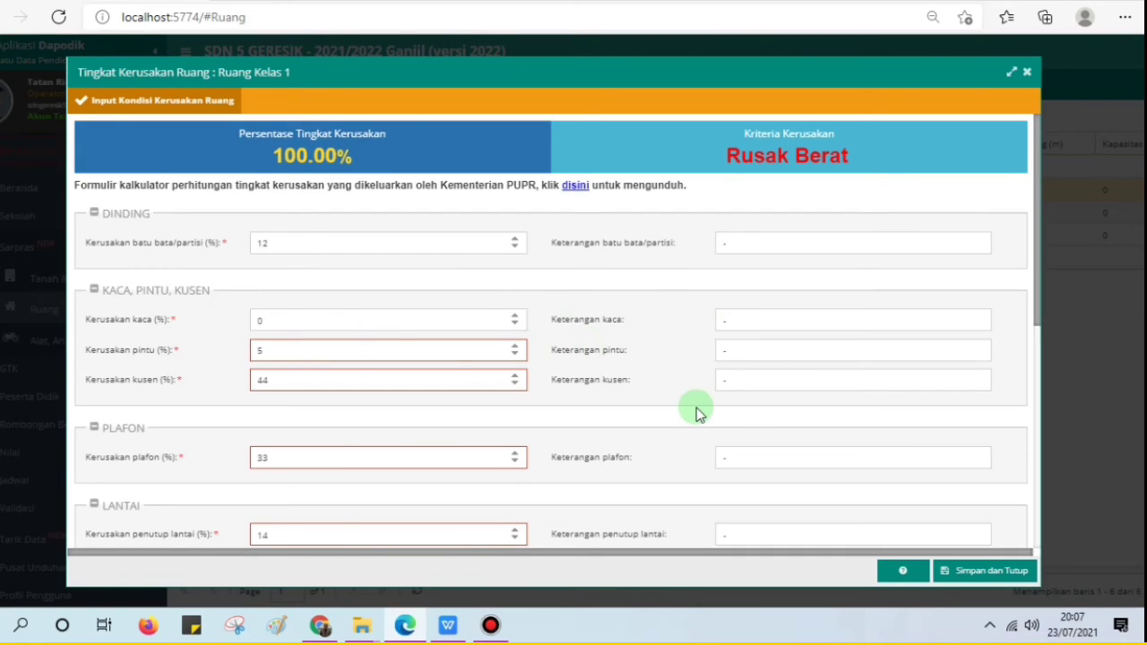
click(515, 385)
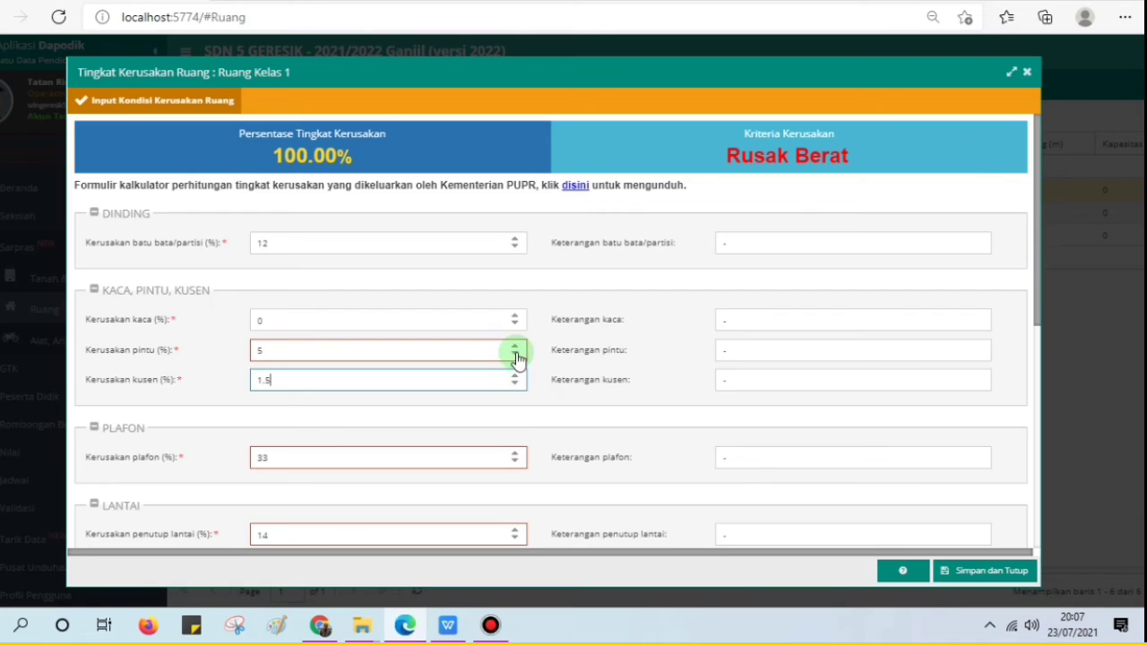
click(516, 353)
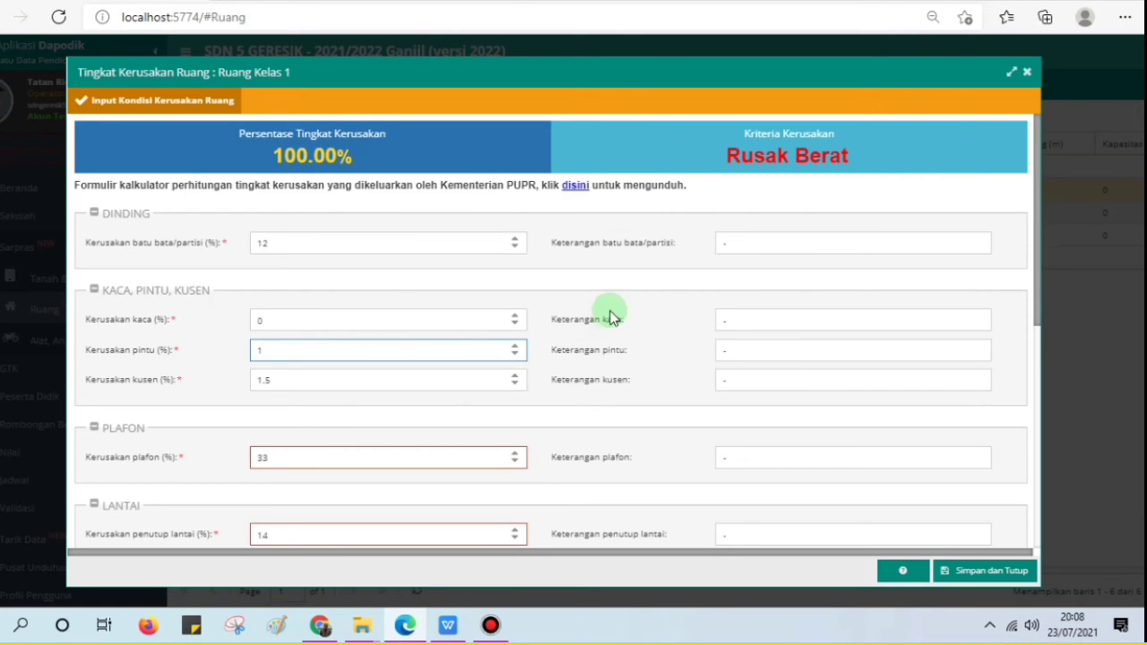
Download the Kementerian PUPR damage calculator form and try to save the condition form of Ruang Kelas 1
click(583, 186)
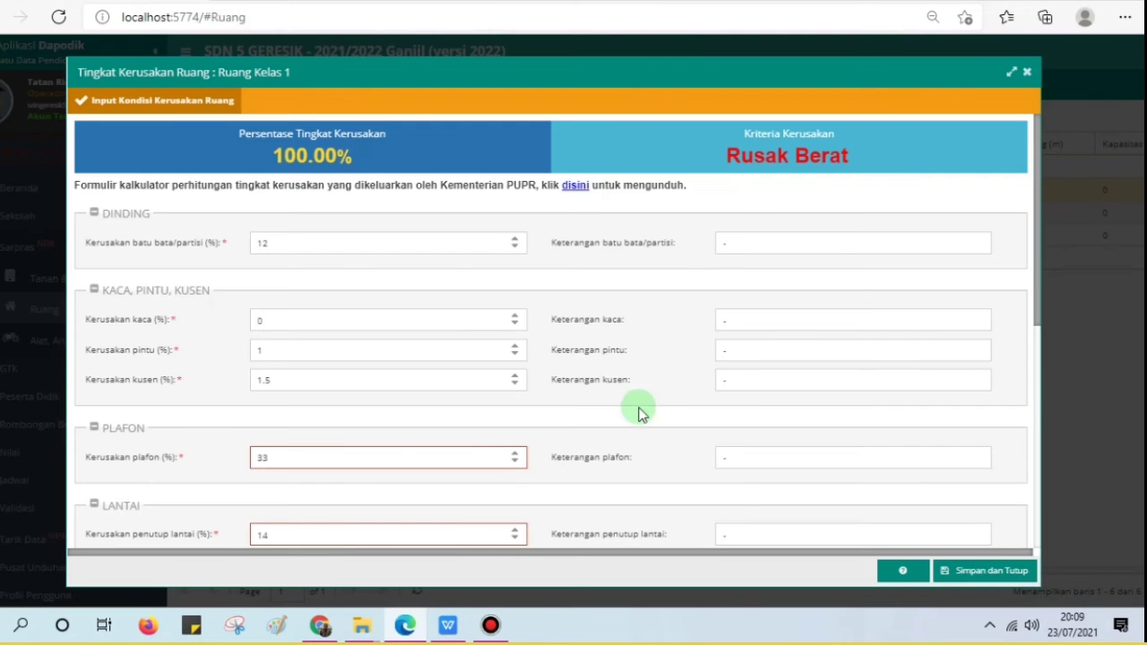
click(995, 575)
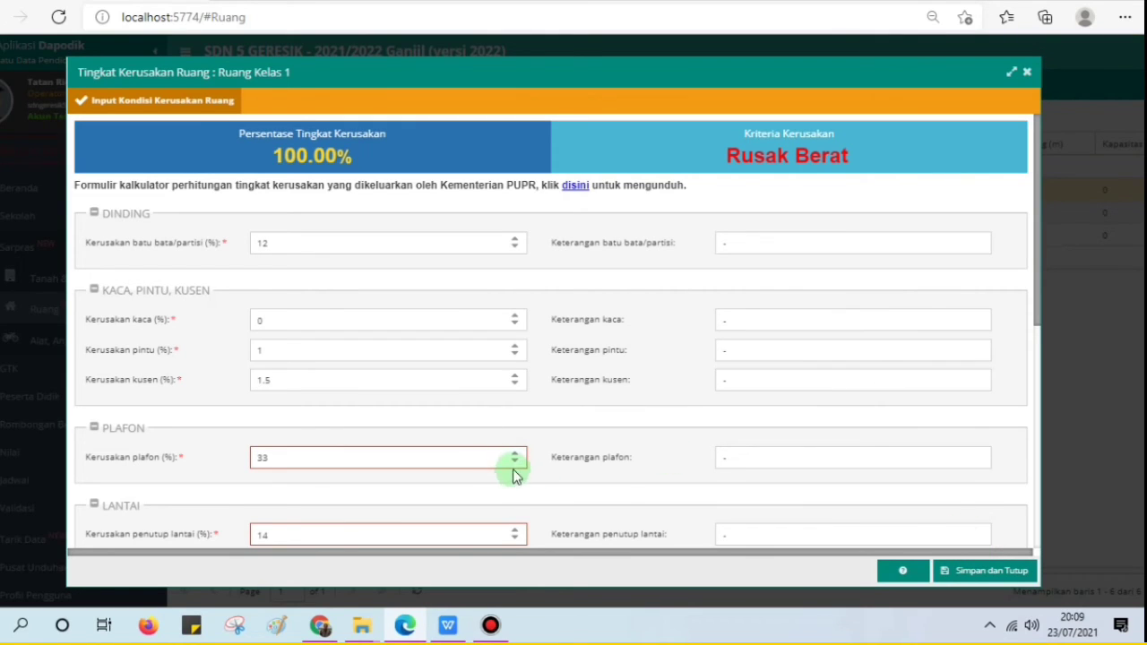
In the 2021/2022 condition form of Ruang Kelas 1, set Kerusakan plafon to 10% and Kerusakan penutup lantai to 10%
drag(372, 453, 248, 464)
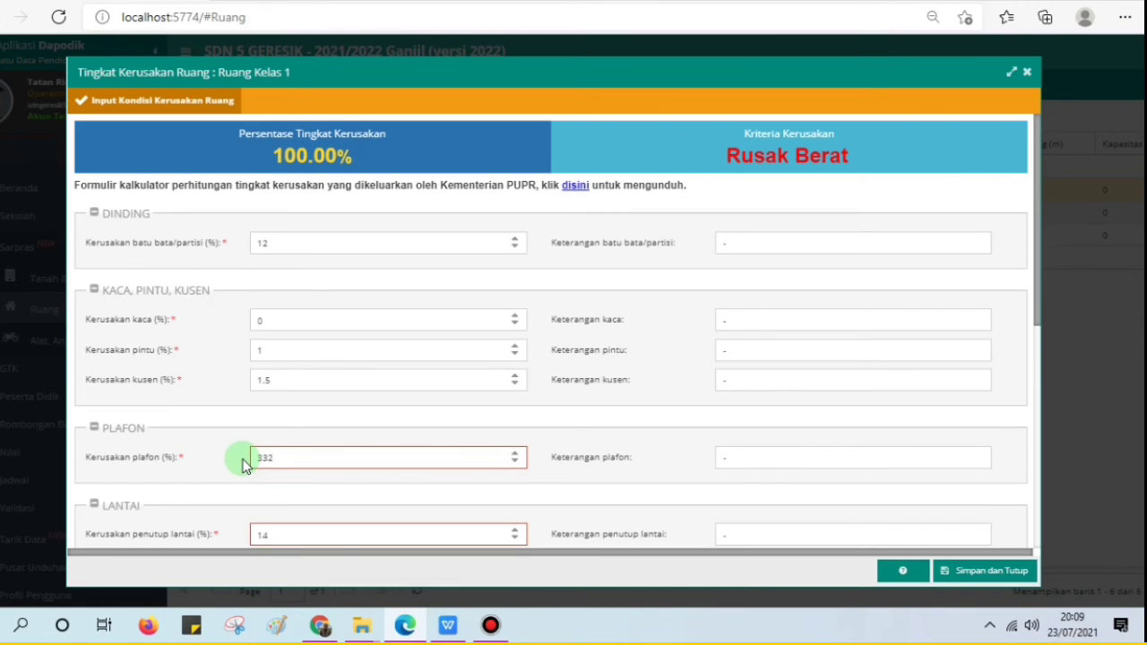
text(21)
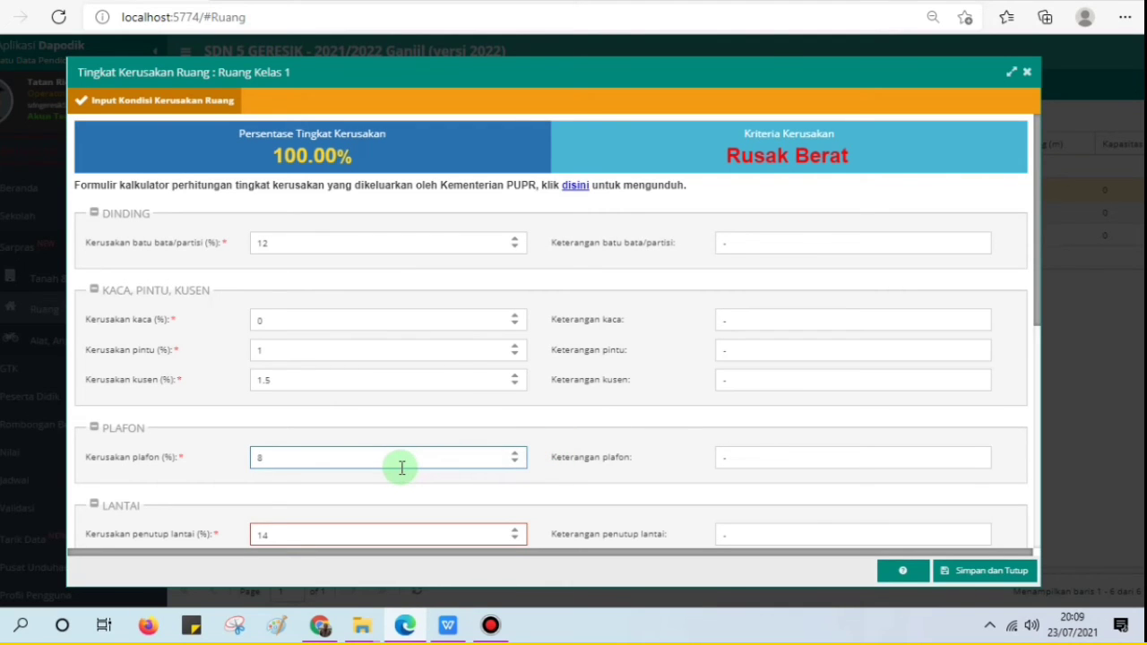
text(11)
click(296, 538)
double_click(280, 538)
scroll(233, 539, down, 2)
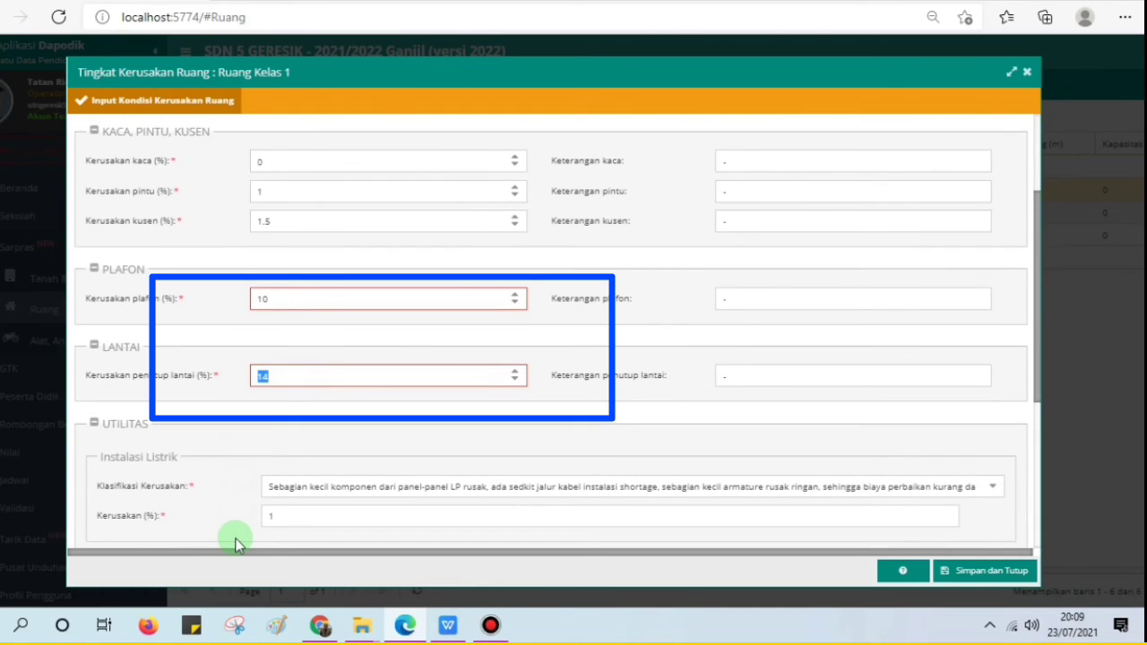
text(10)
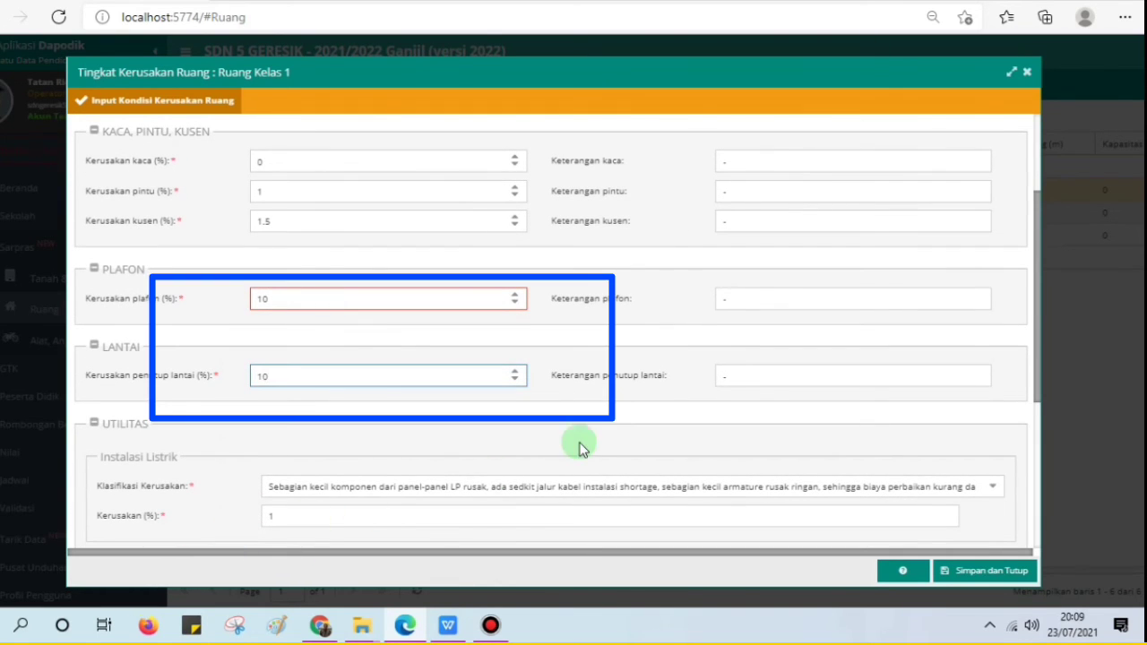
click(1042, 386)
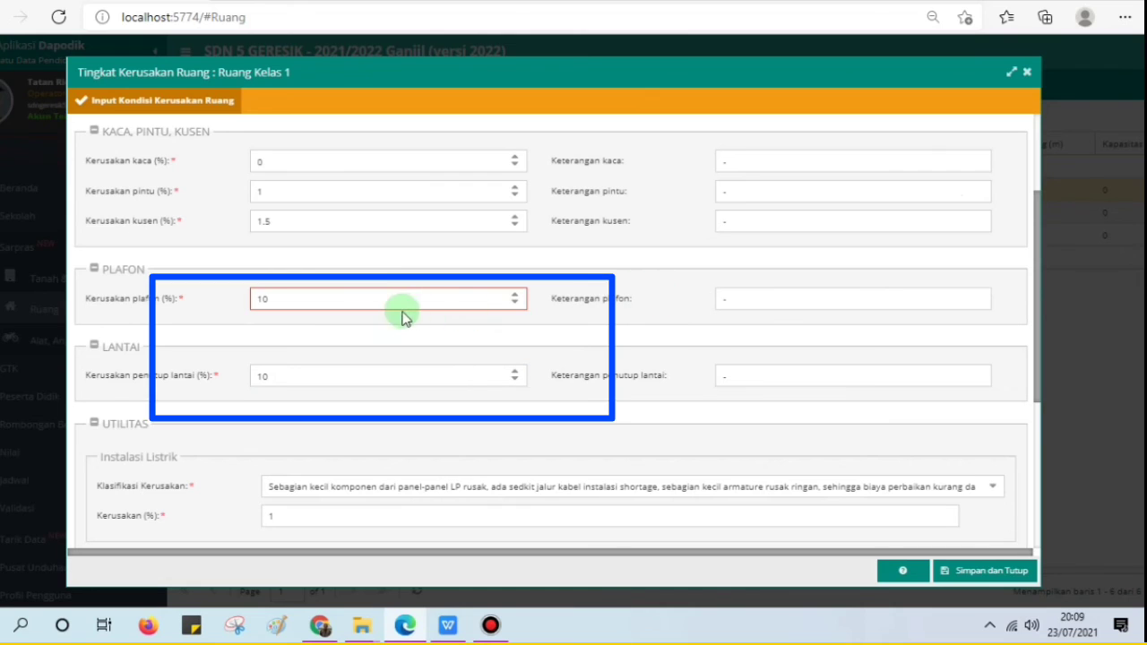
Set Kerusakan plafon of Ruang Kelas 1 to 8%
click(355, 296)
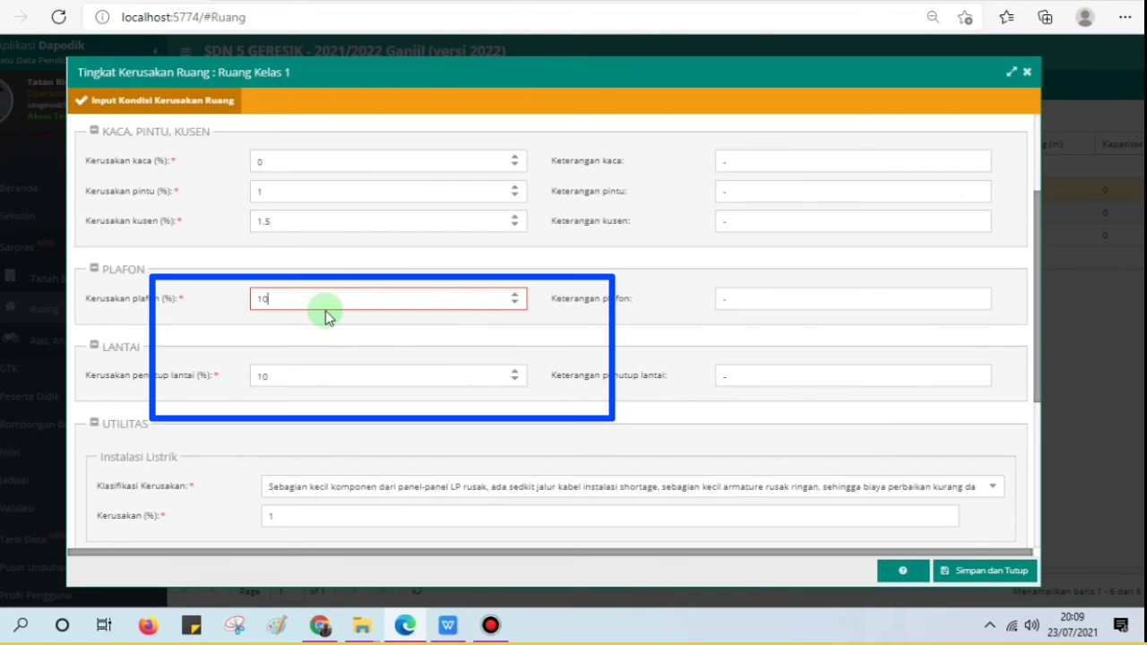
key(BackSpace)
key(BackSpace)
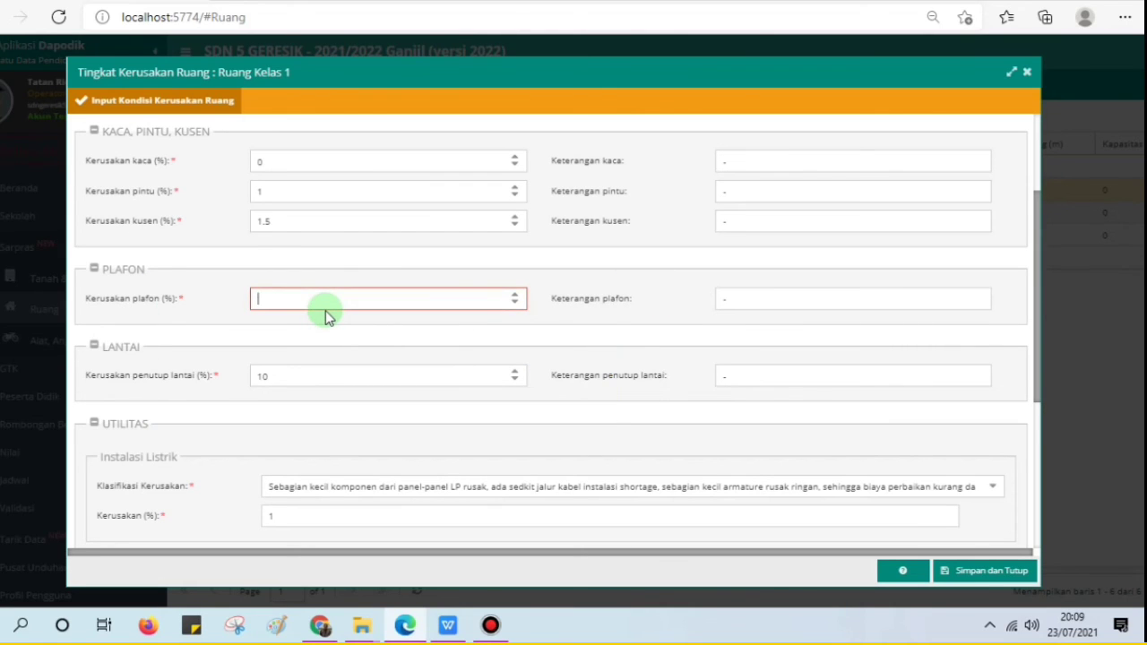
text(9)
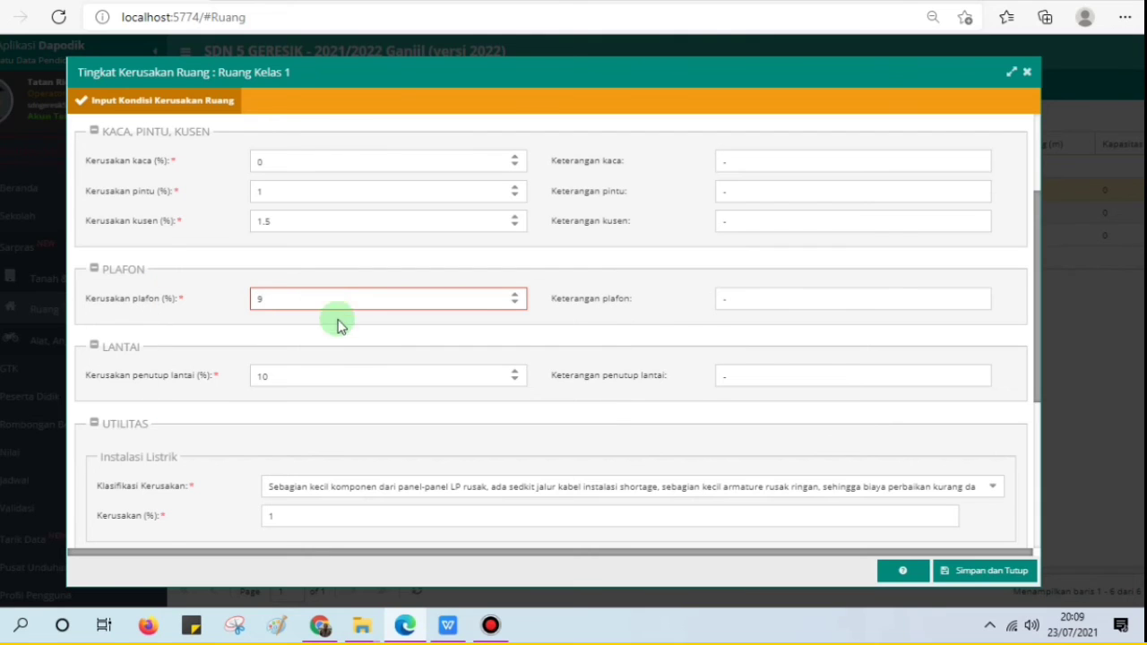
click(316, 370)
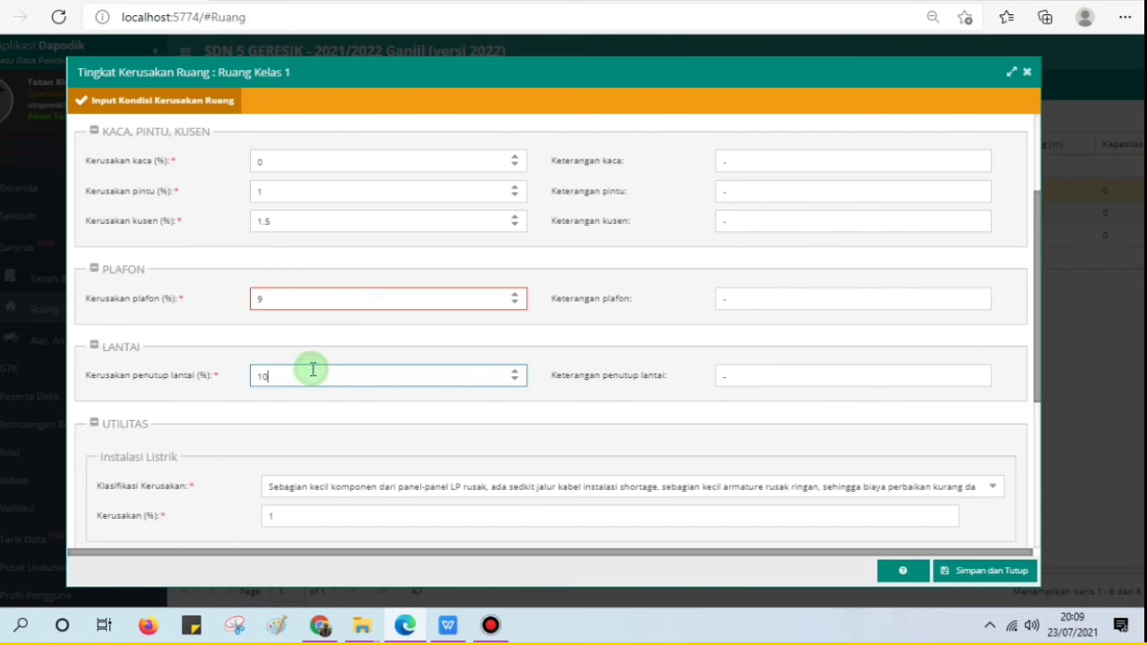
click(515, 306)
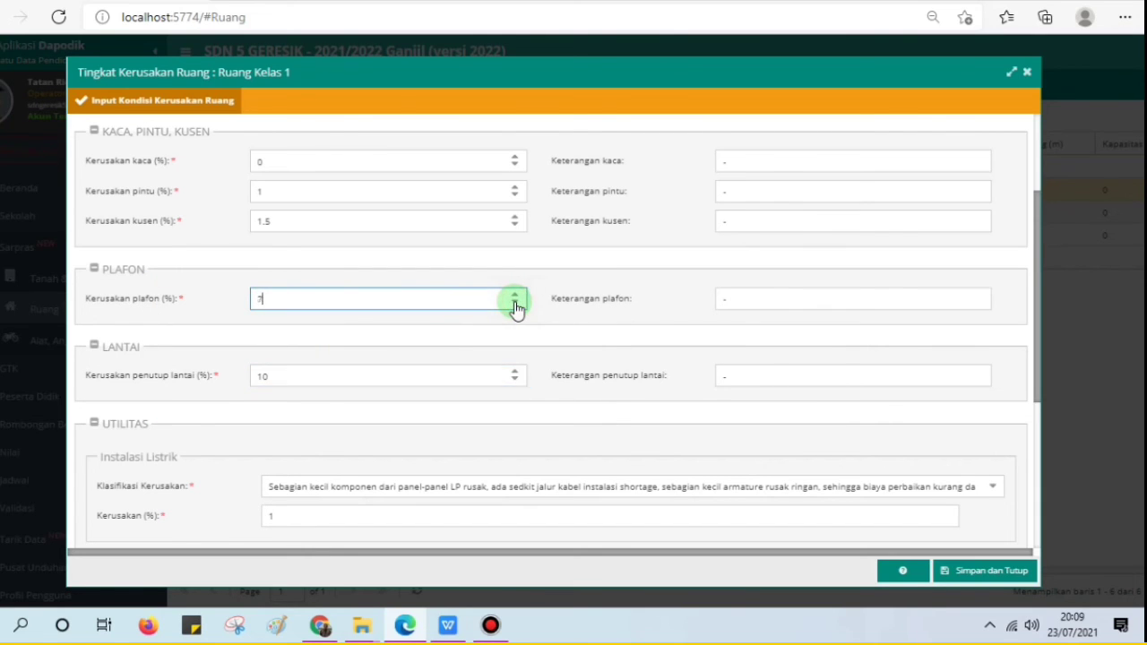
click(515, 295)
Go through the Lantai and Instalasi Listrik fields of Ruang Kelas 1 and try to save and close the condition form
key(Tab)
key(Tab)
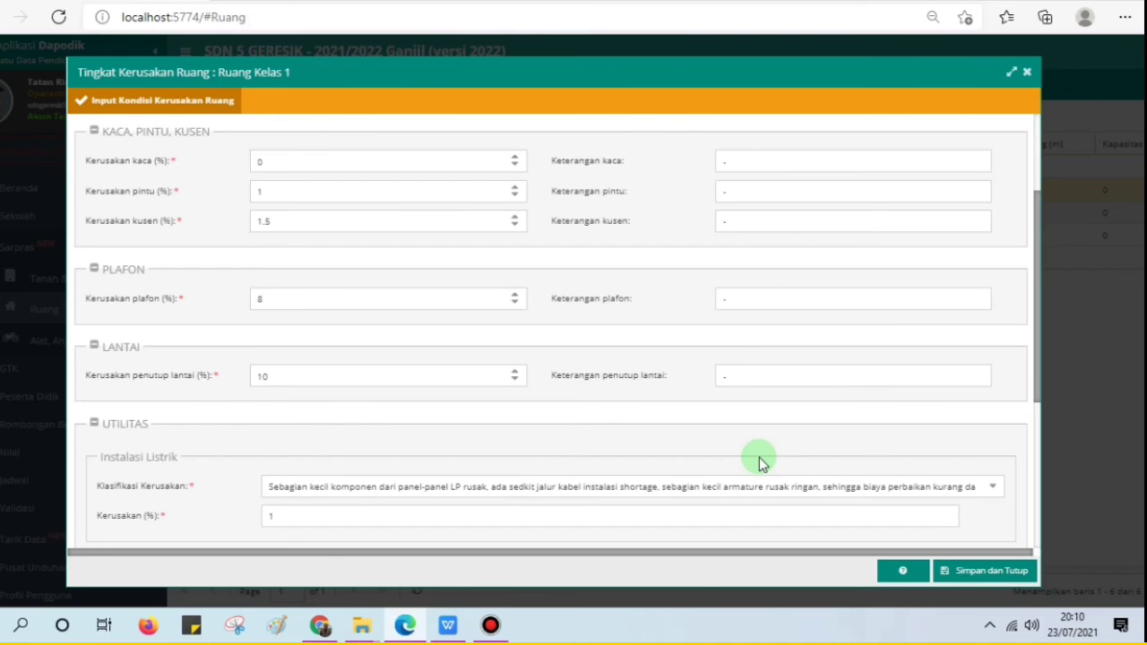
key(Tab)
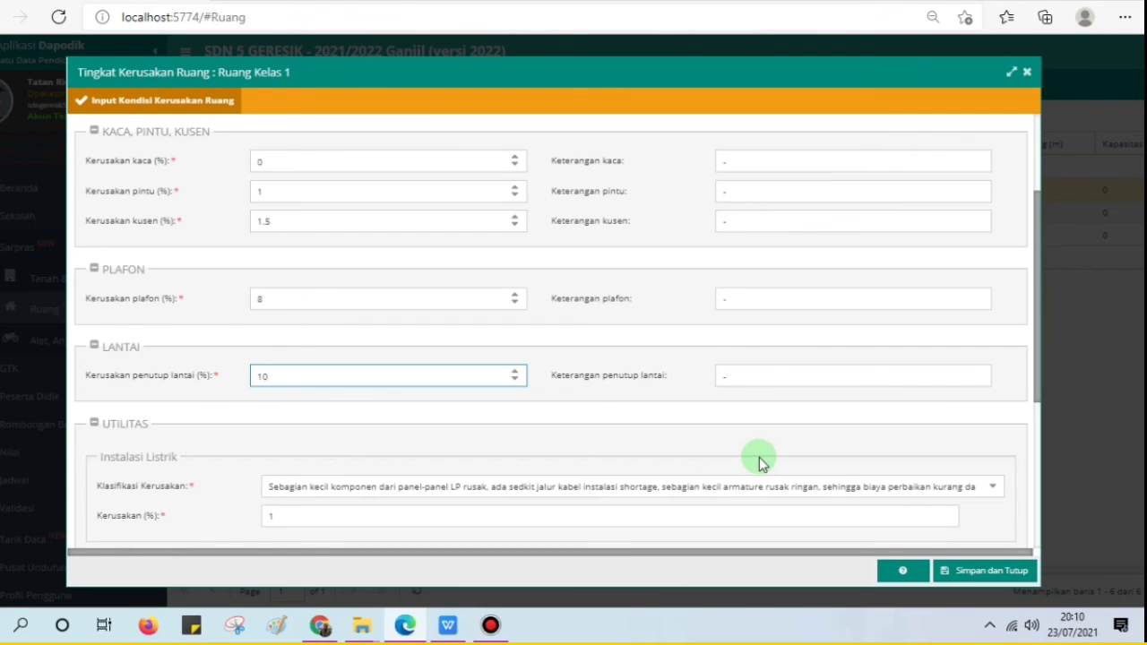
key(Tab)
key(Tab)
key(Tab)
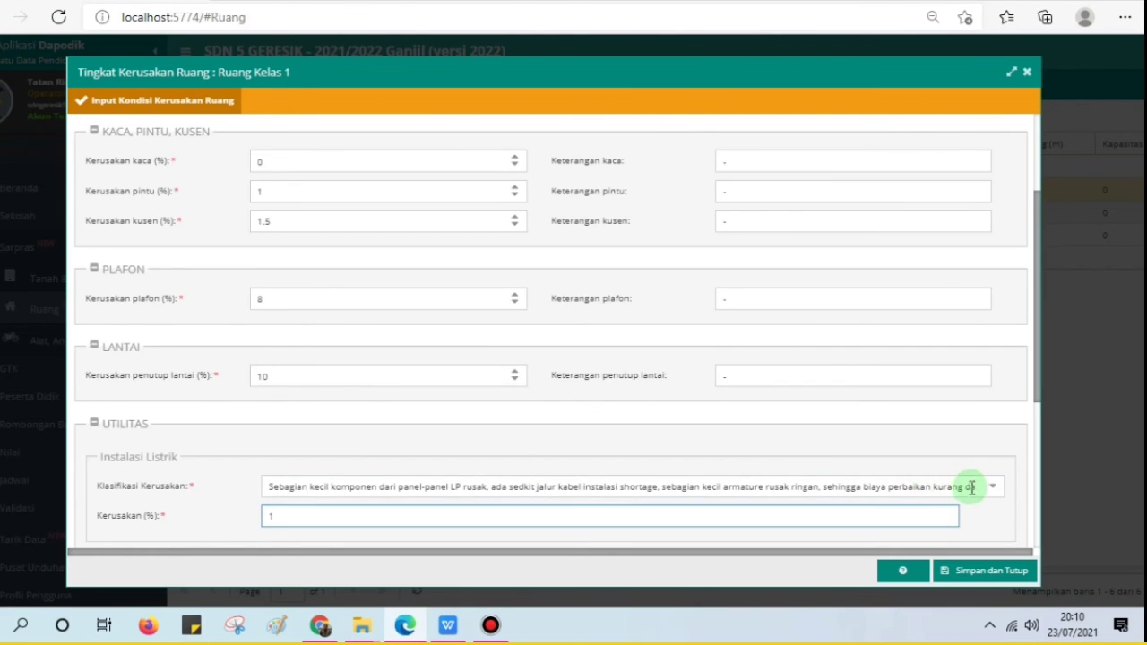
click(981, 578)
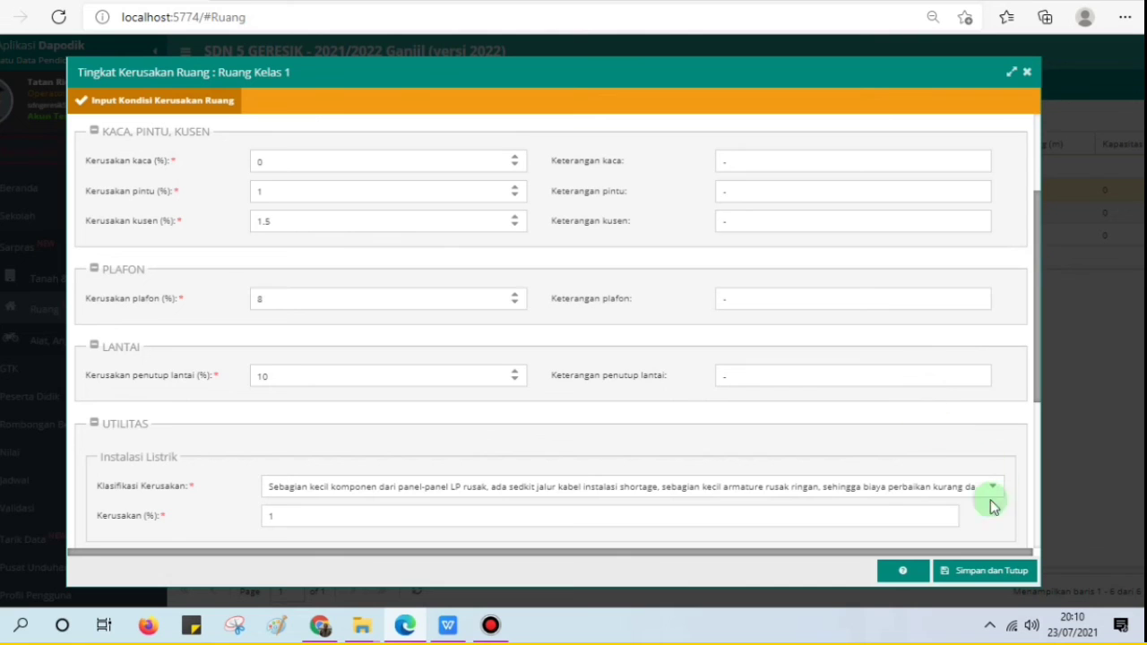
click(918, 516)
key(Tab)
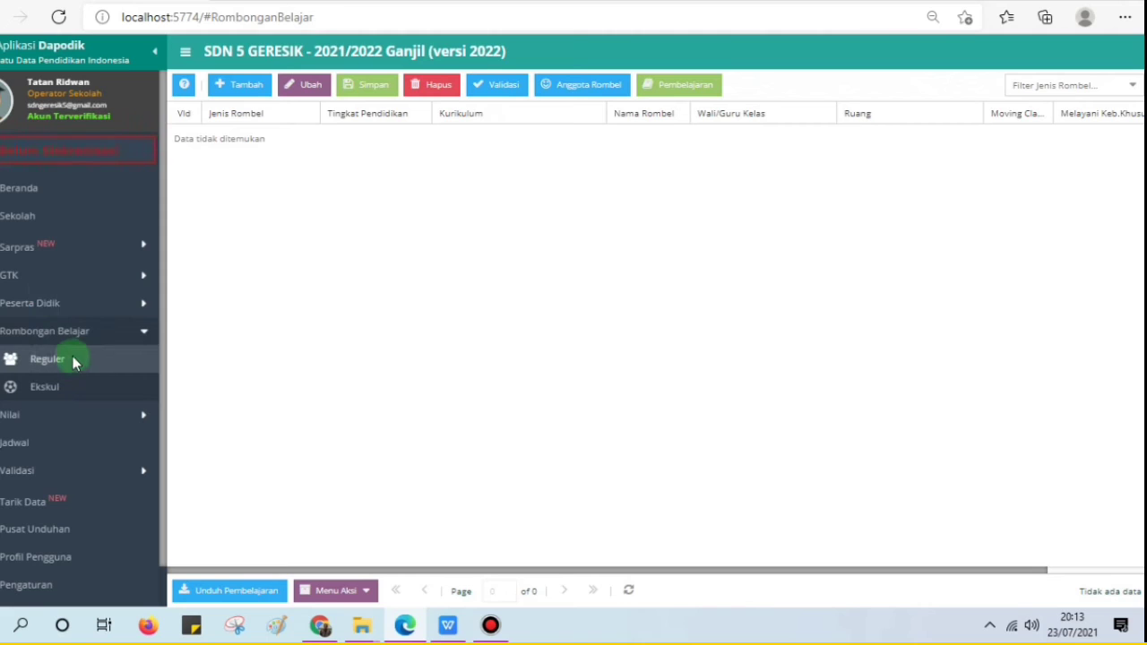
click(40, 274)
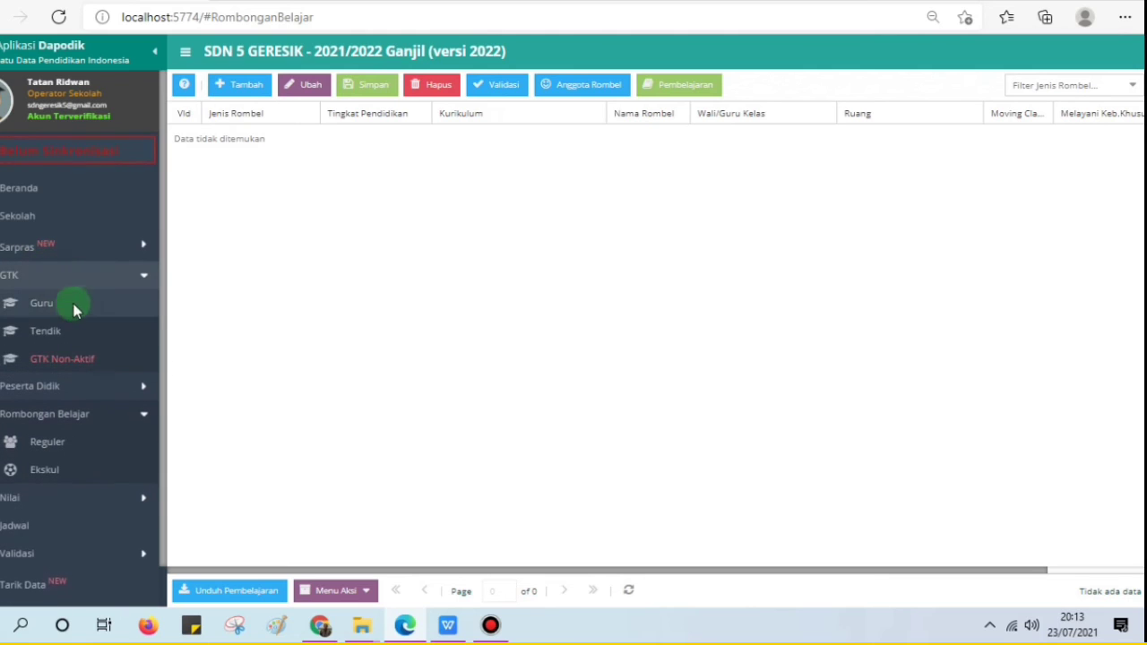
click(42, 304)
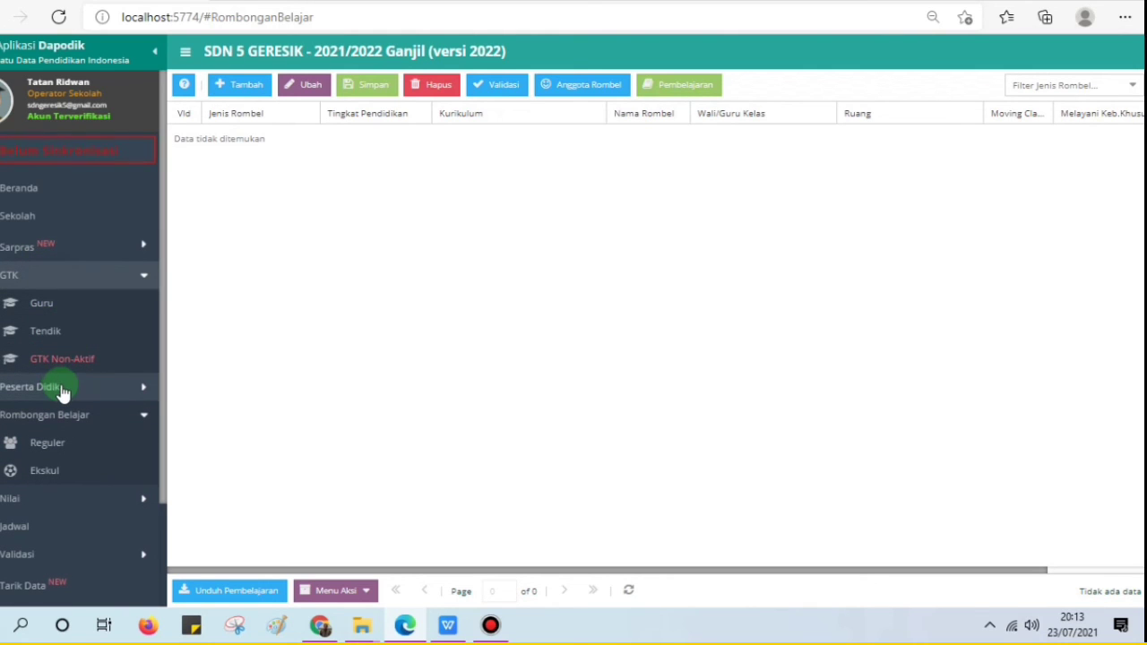
In the regular Rombongan Belajar, run Kenaikan Kelas for KELAS 5 from semester 2 T.A 2020/2021 and confirm the promotion
click(49, 443)
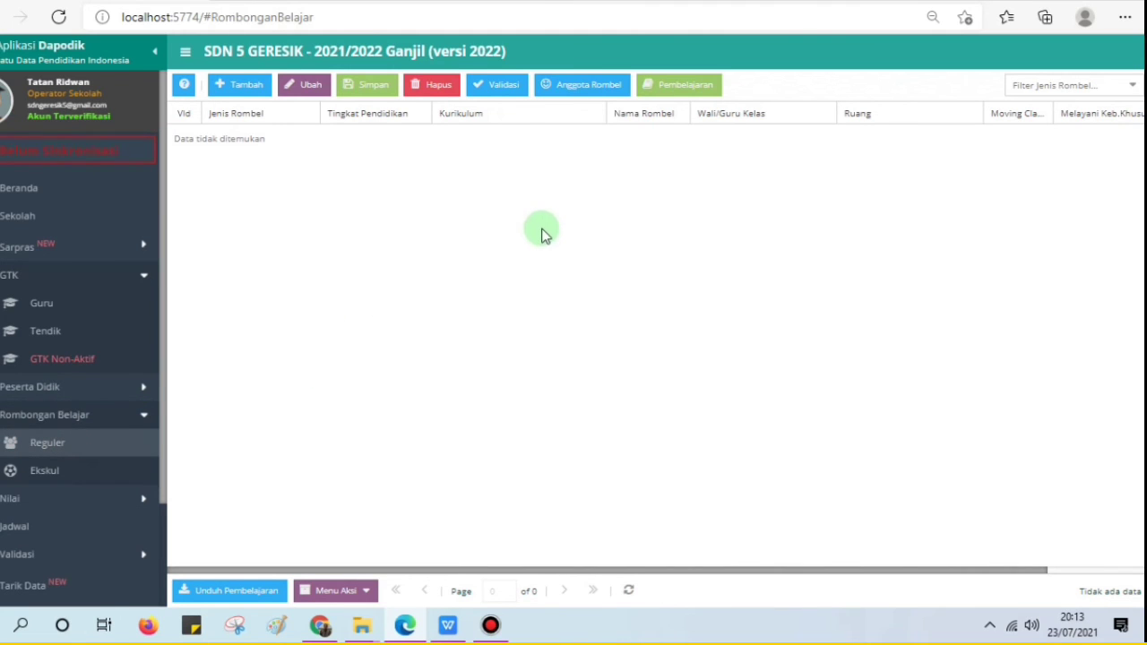
click(328, 585)
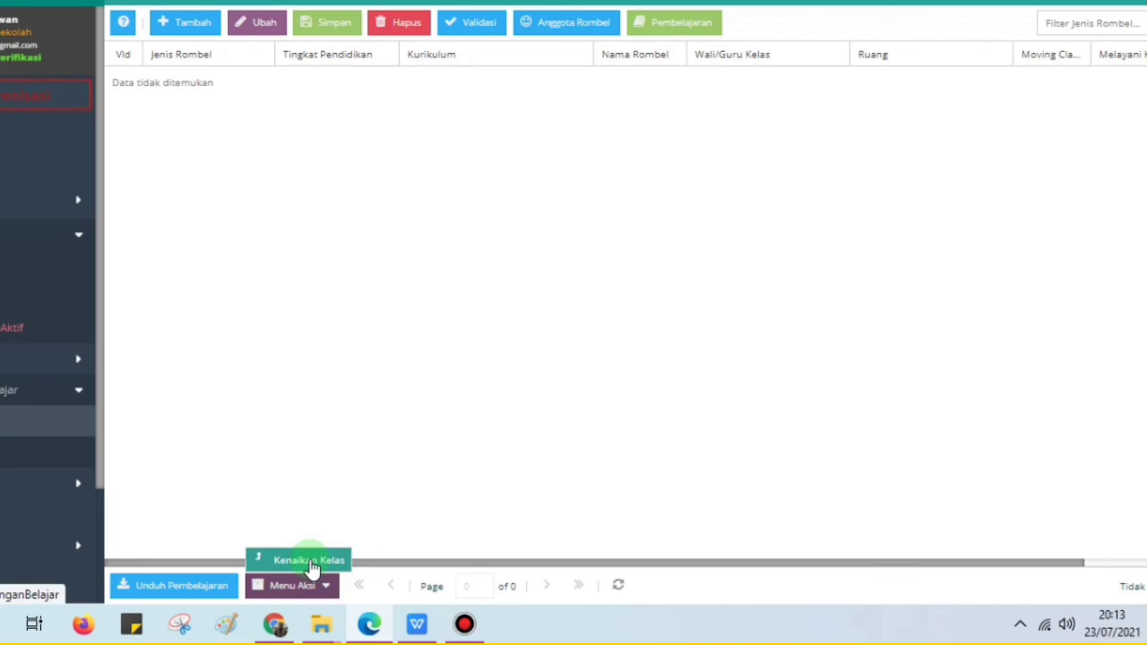
click(309, 560)
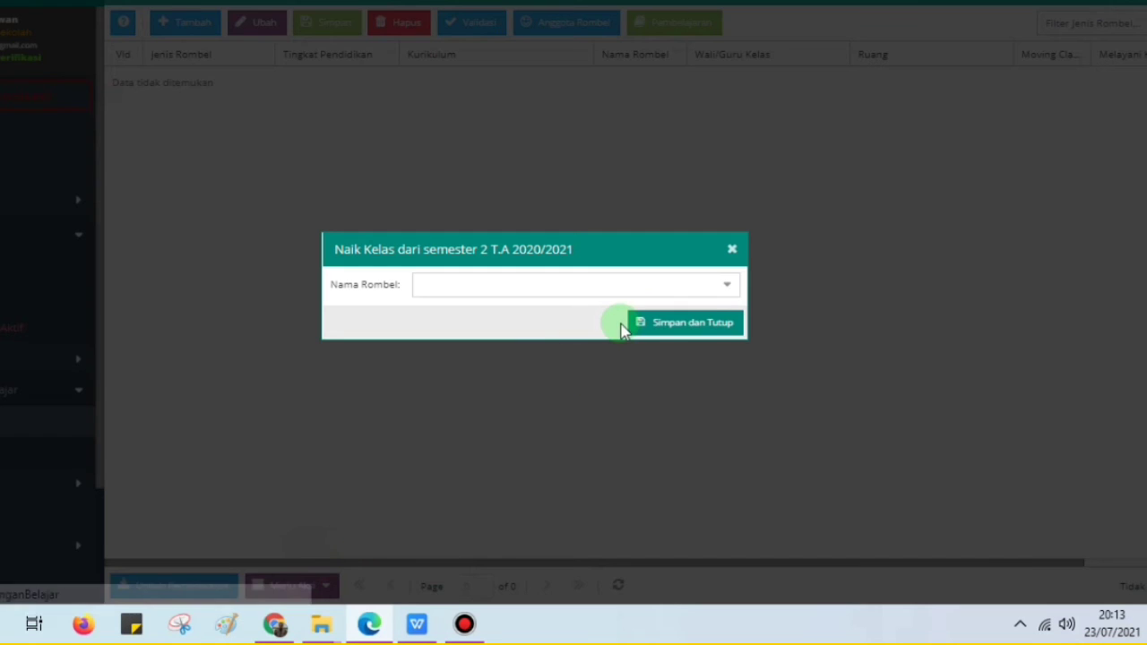
click(727, 286)
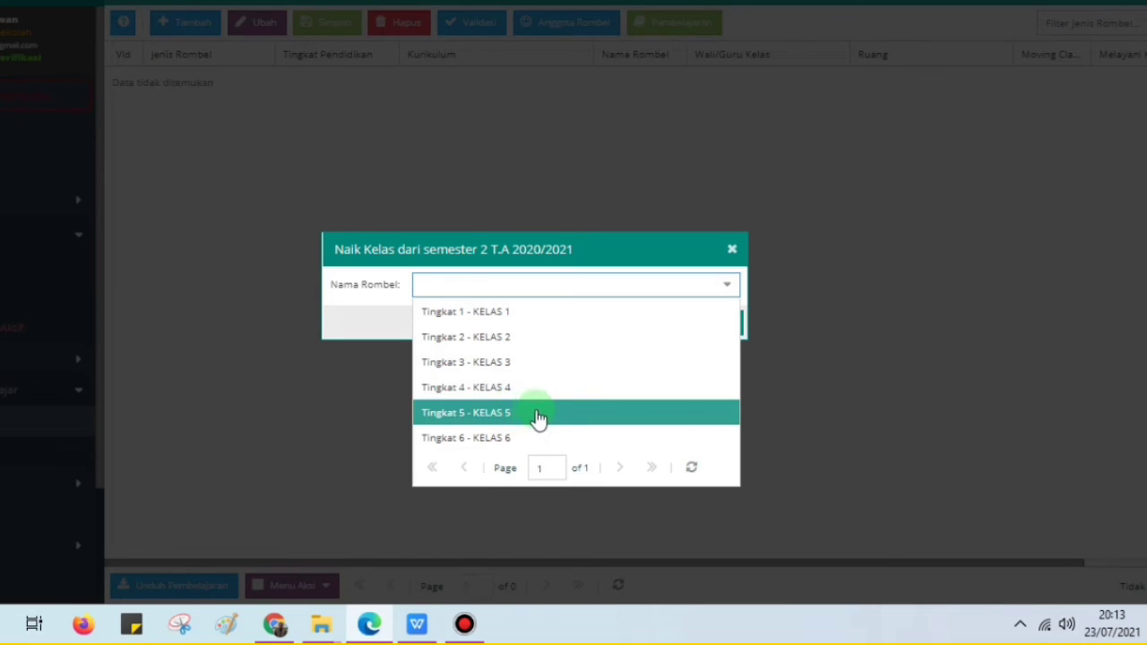
click(530, 418)
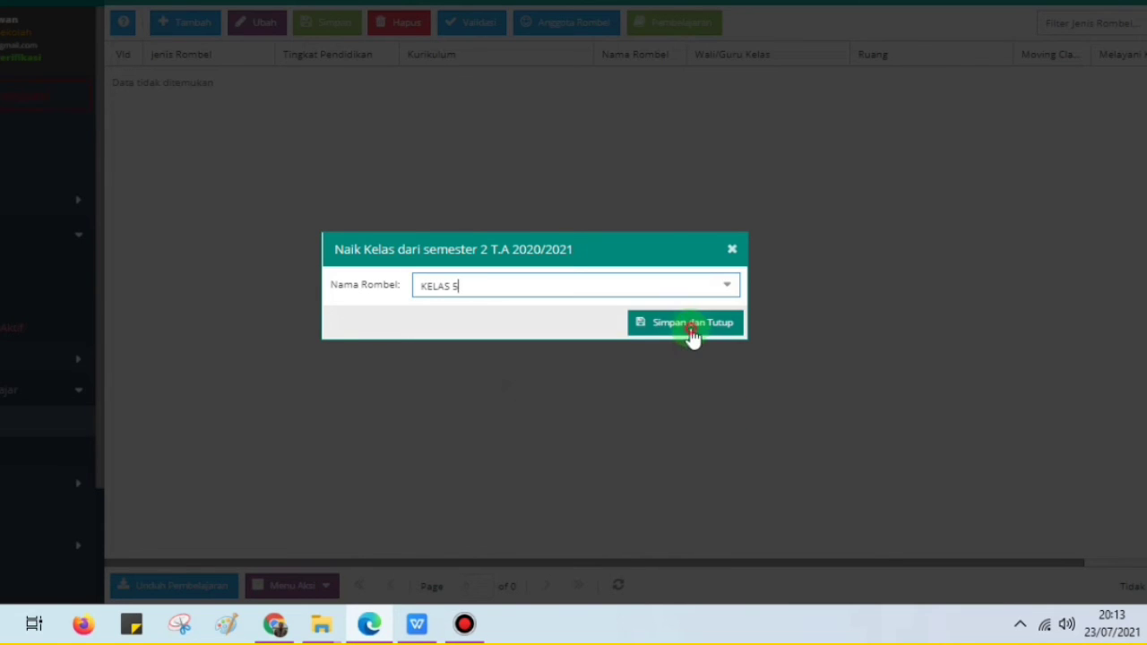
click(692, 327)
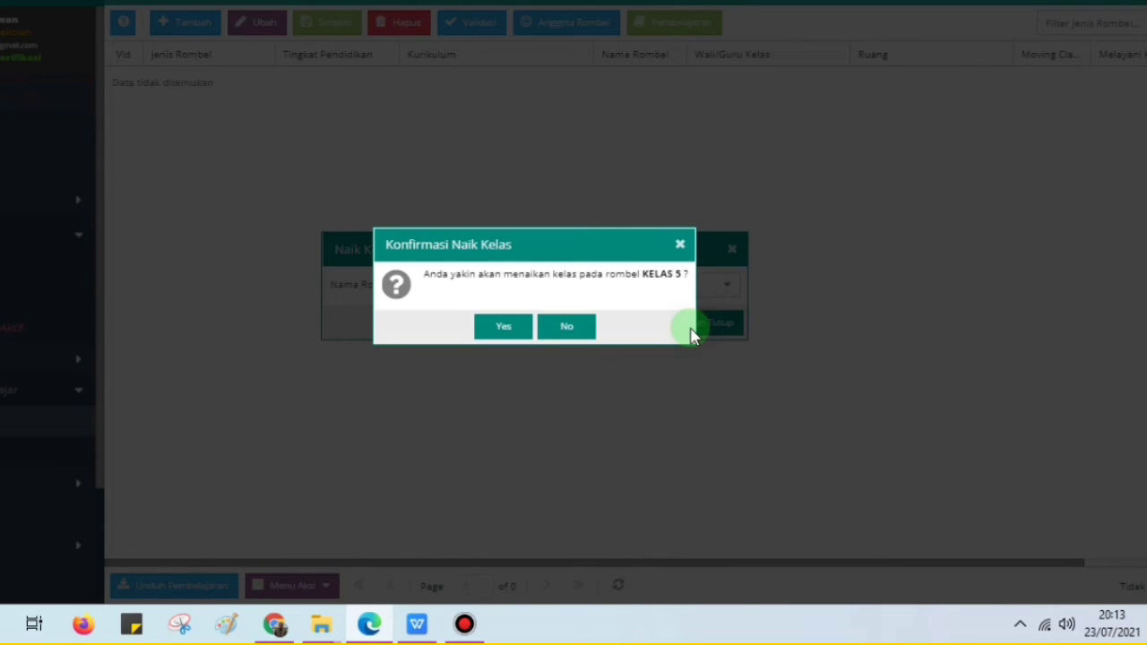
click(507, 329)
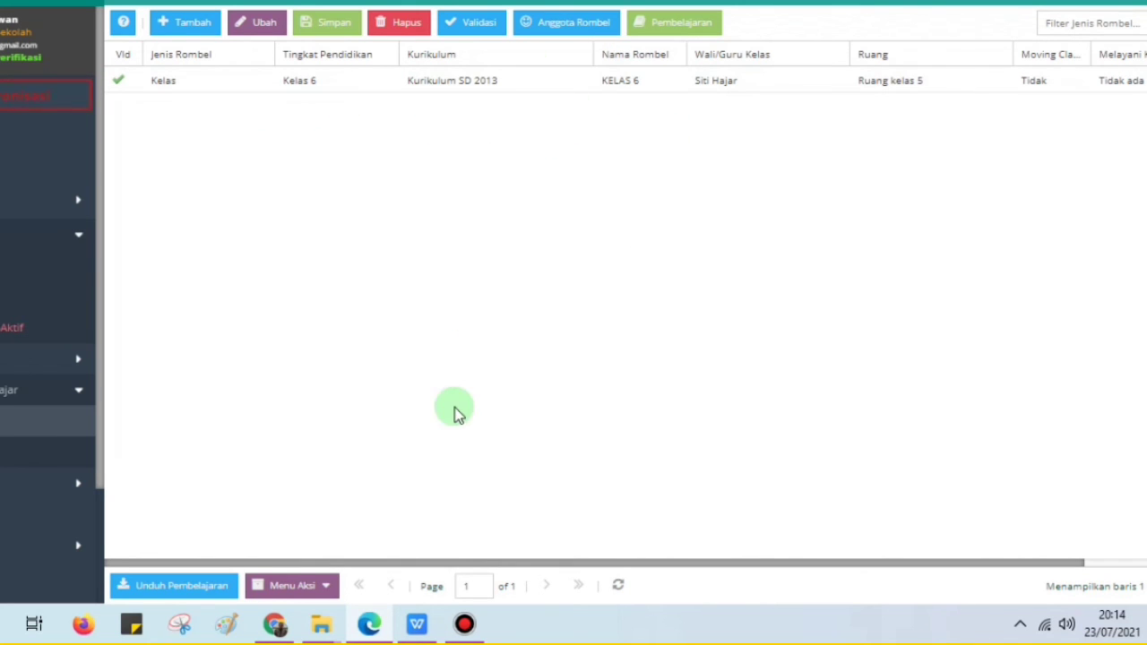
Promote KELAS 4 from semester 2 T.A 2020/2021 with Kenaikan Kelas
click(313, 591)
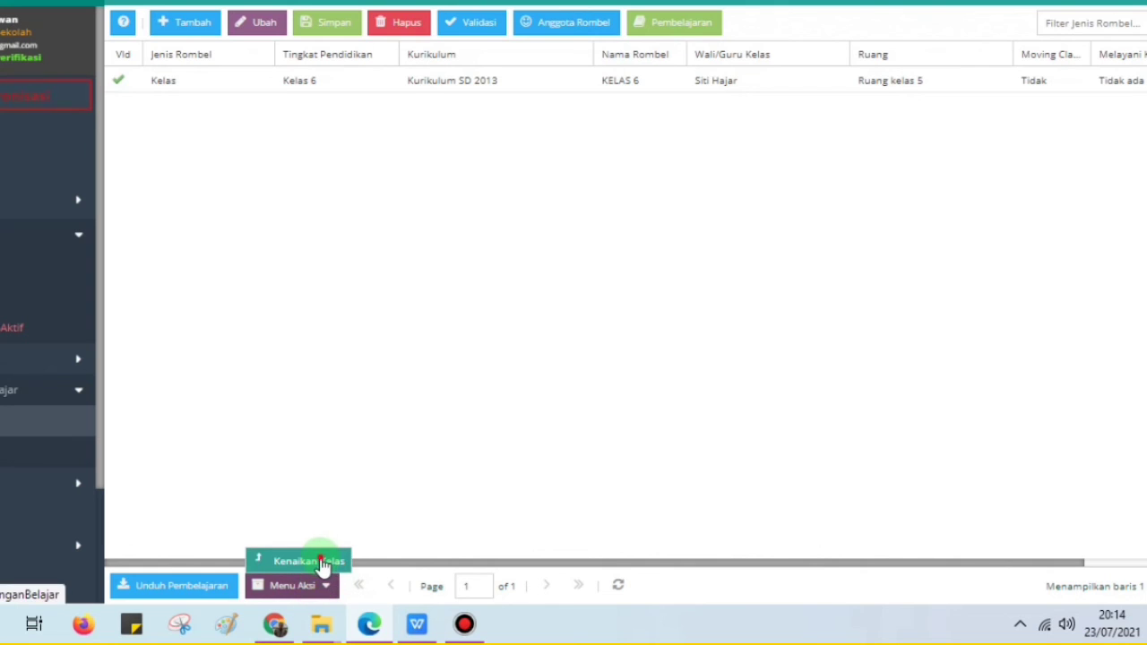
click(322, 562)
click(729, 288)
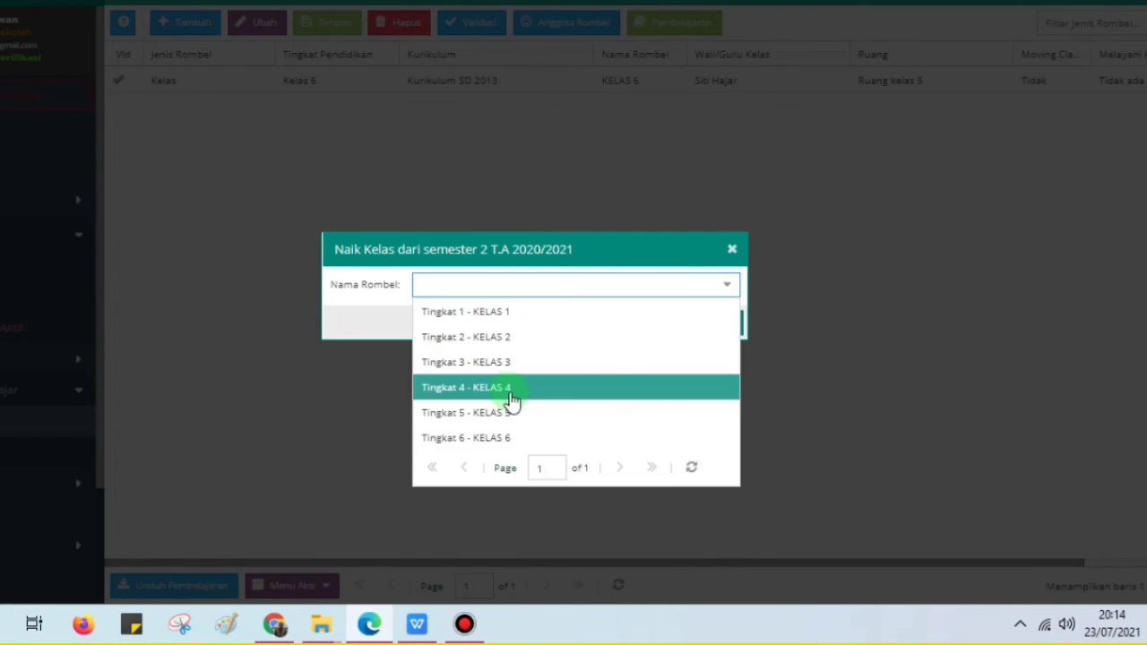
click(508, 388)
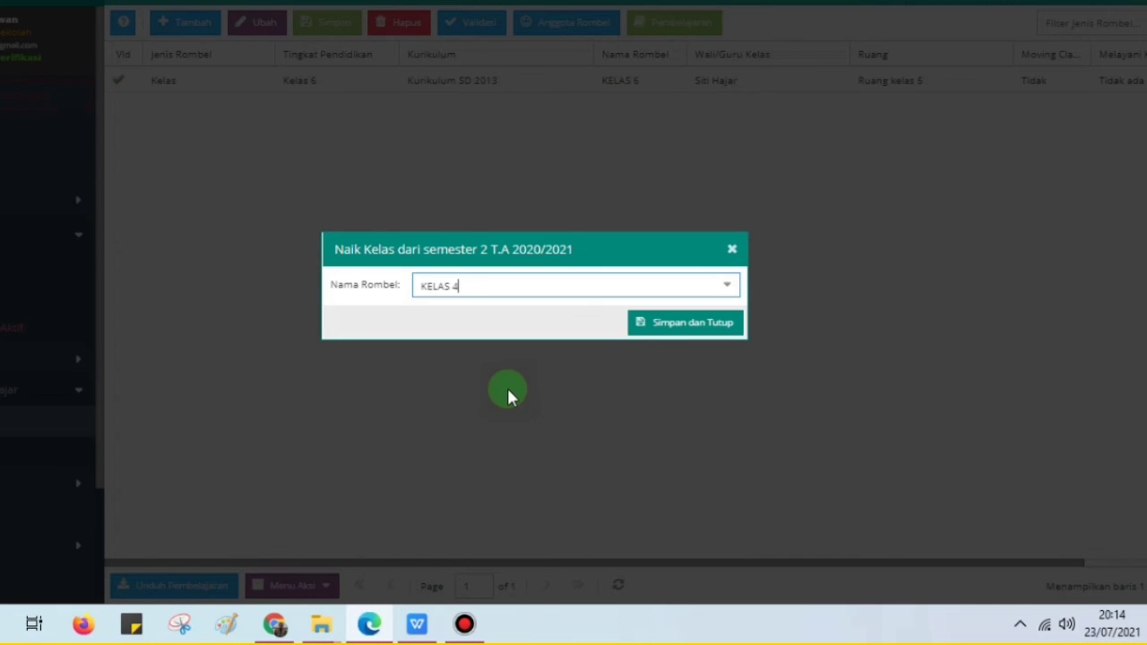
click(661, 327)
click(500, 330)
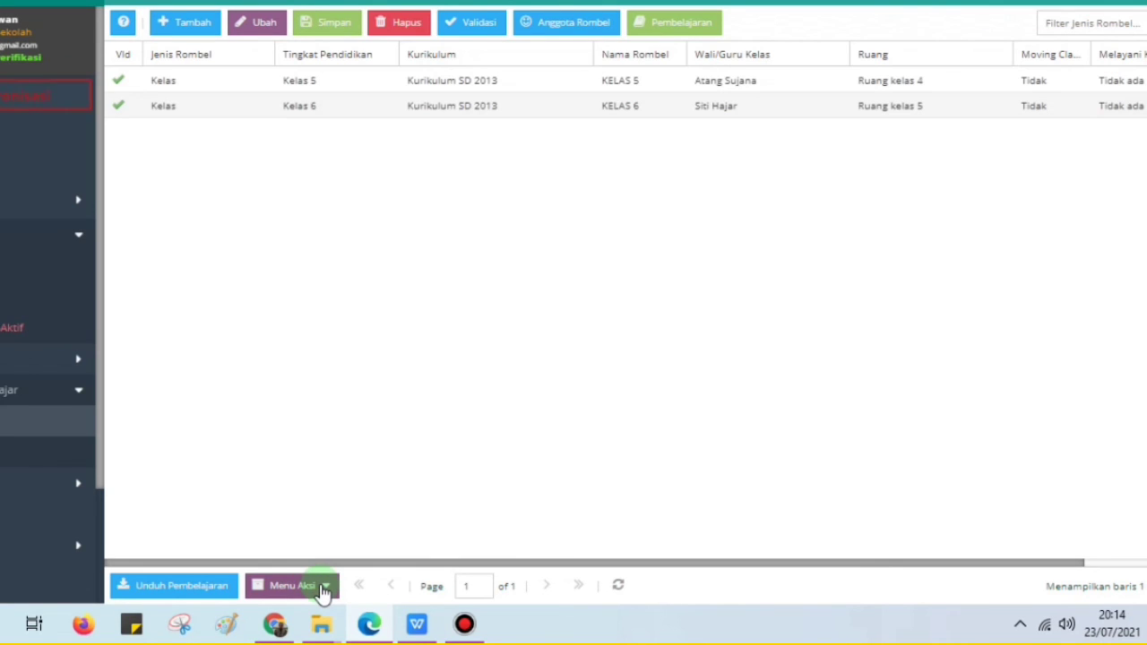
Promote KELAS 3 from semester 2 T.A 2020/2021 with Kenaikan Kelas
click(321, 587)
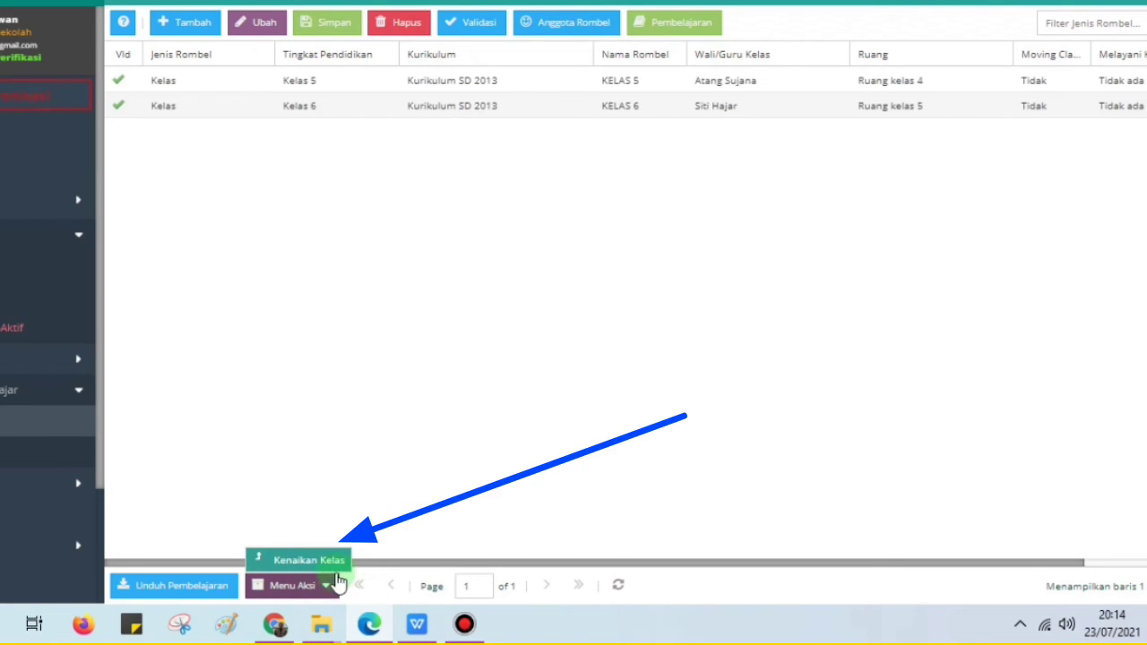
click(328, 563)
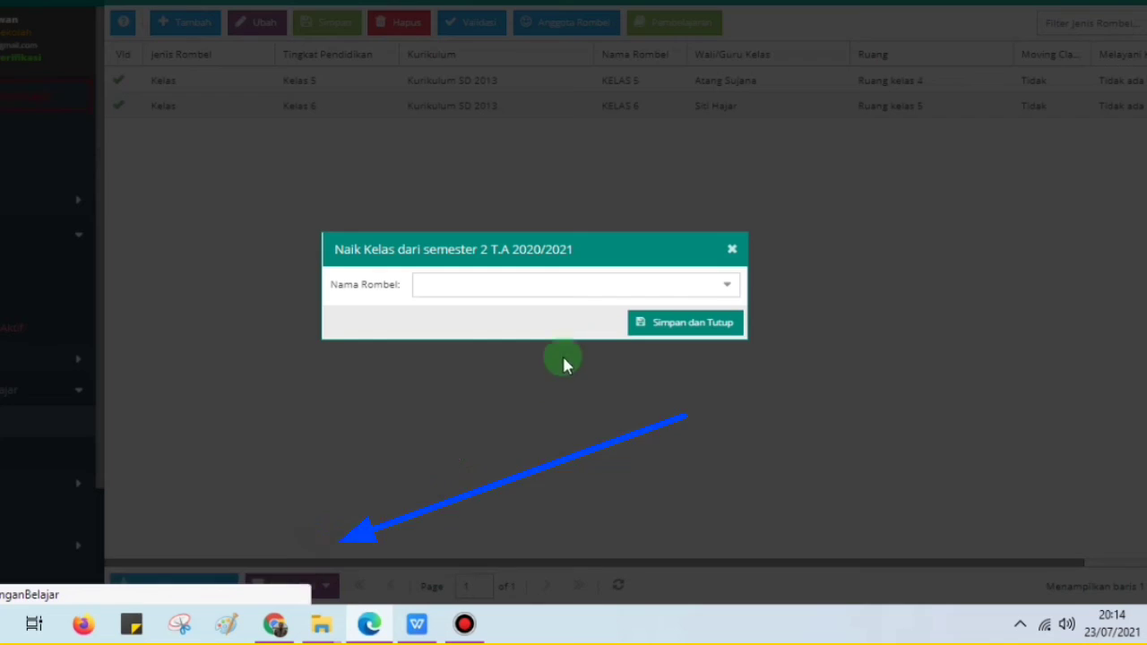
click(728, 292)
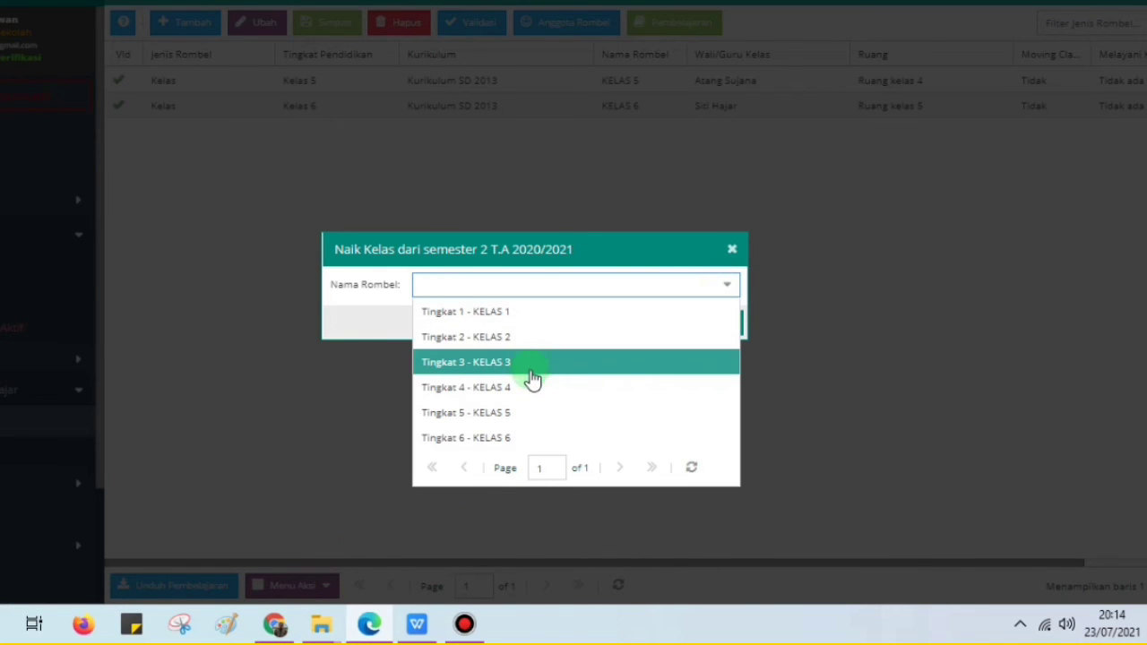
click(531, 378)
click(668, 326)
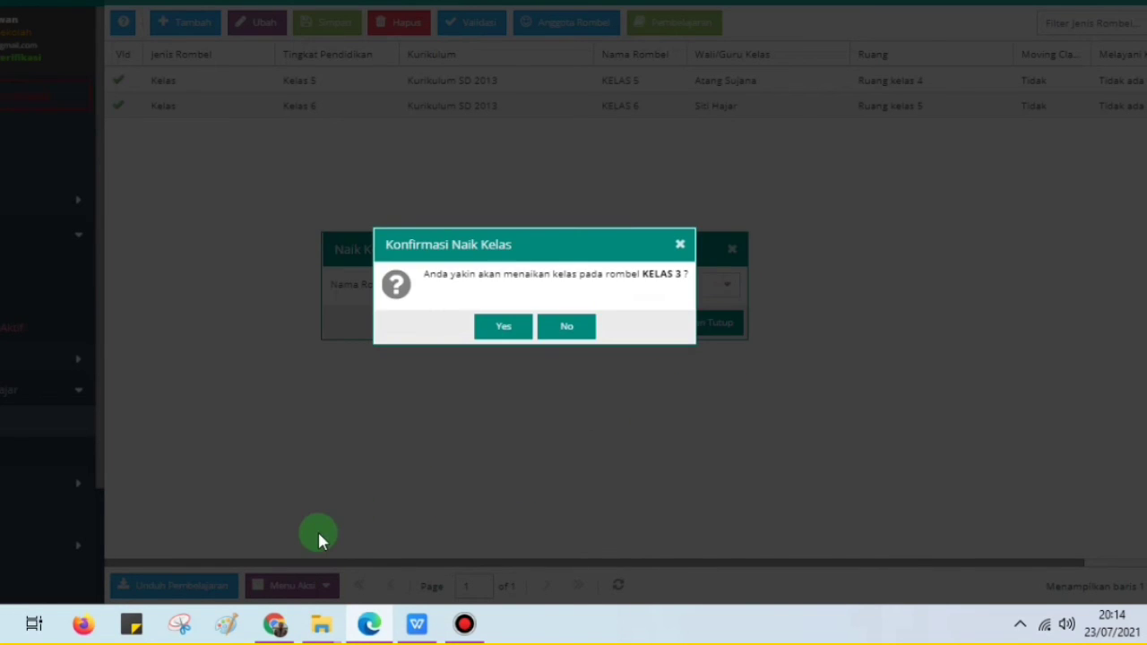
click(502, 327)
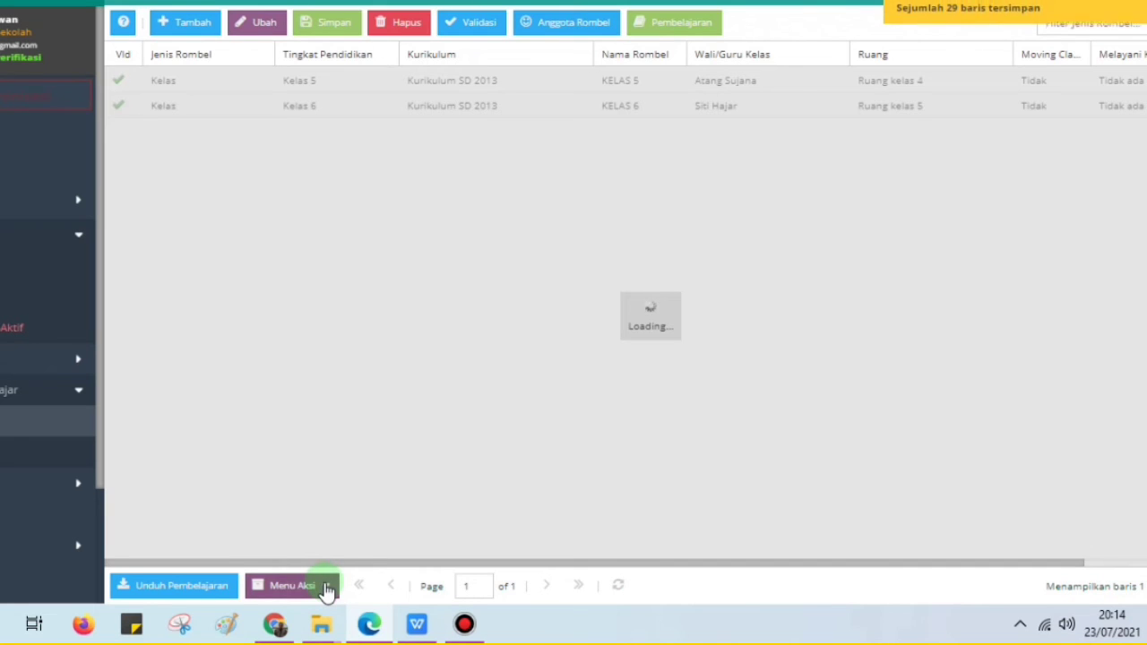
Promote KELAS 2 from semester 2 T.A 2020/2021 with Kenaikan Kelas and confirm the promotion
click(327, 587)
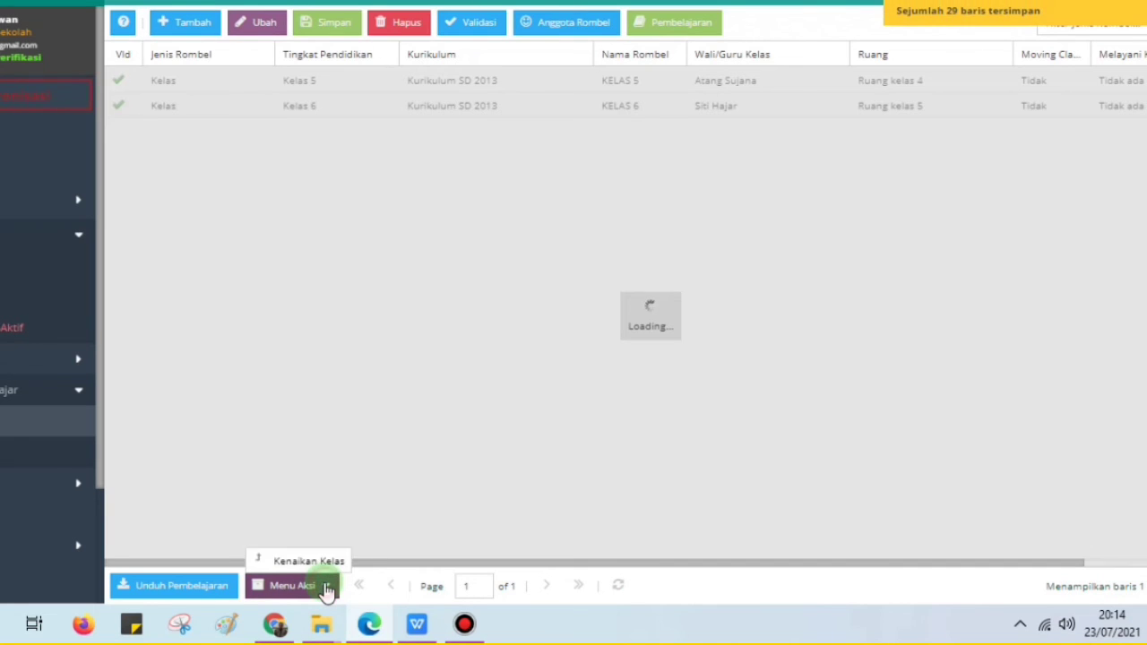
click(316, 562)
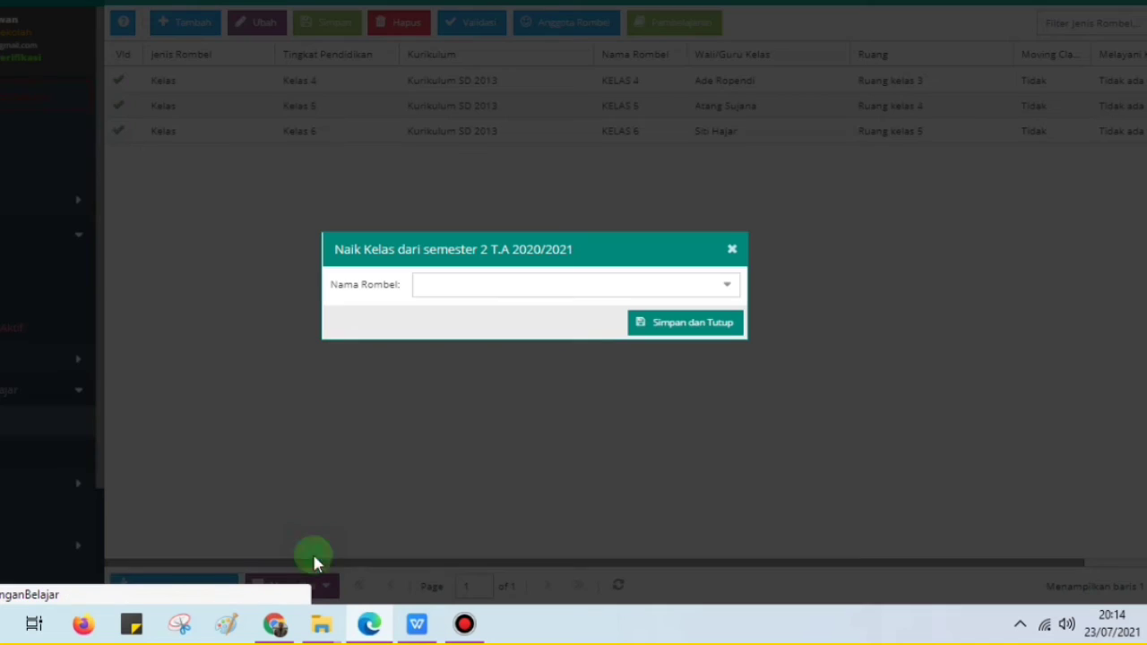
click(725, 285)
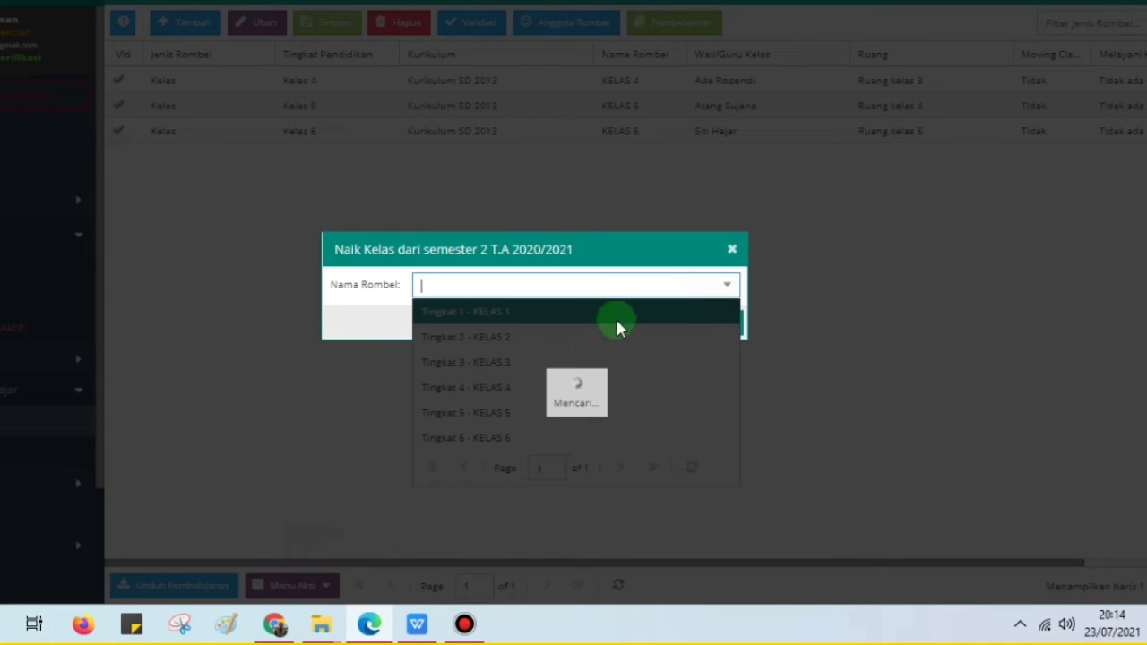
click(533, 344)
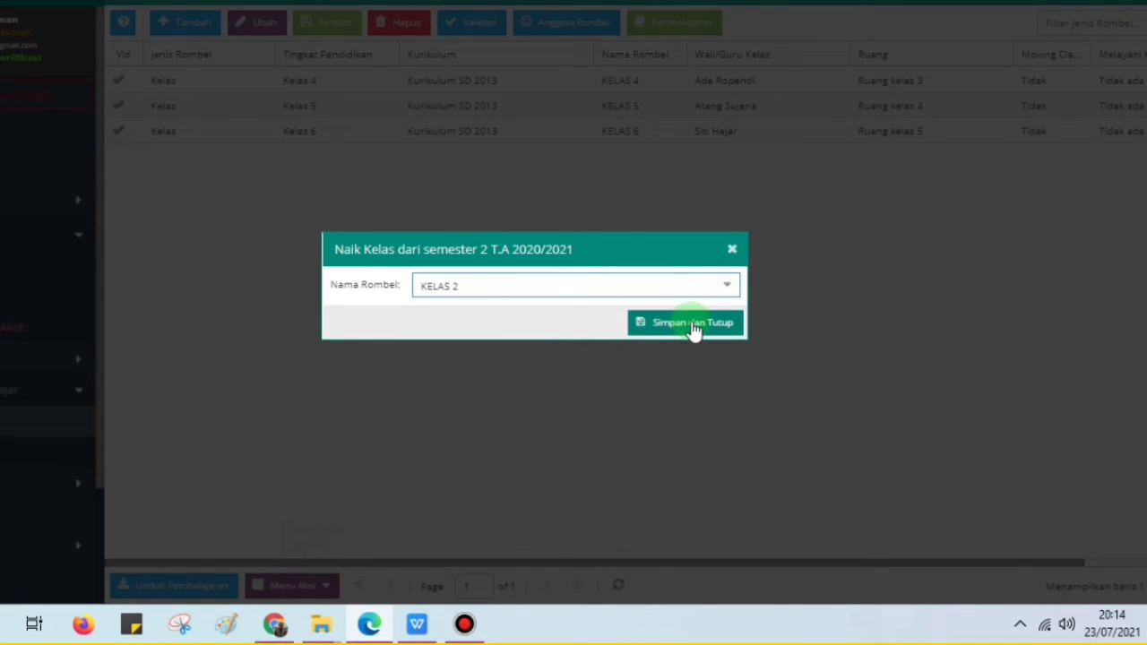
click(692, 324)
click(505, 328)
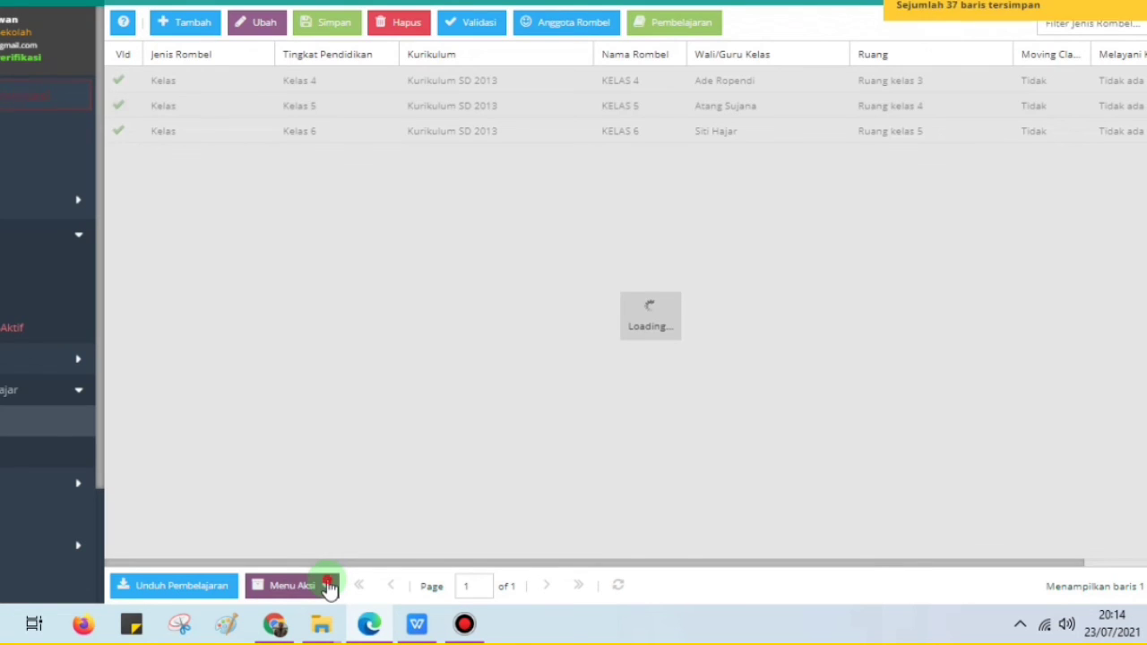
Promote KELAS 1 from semester 2 T.A 2020/2021 with Kenaikan Kelas and confirm the promotion
click(325, 585)
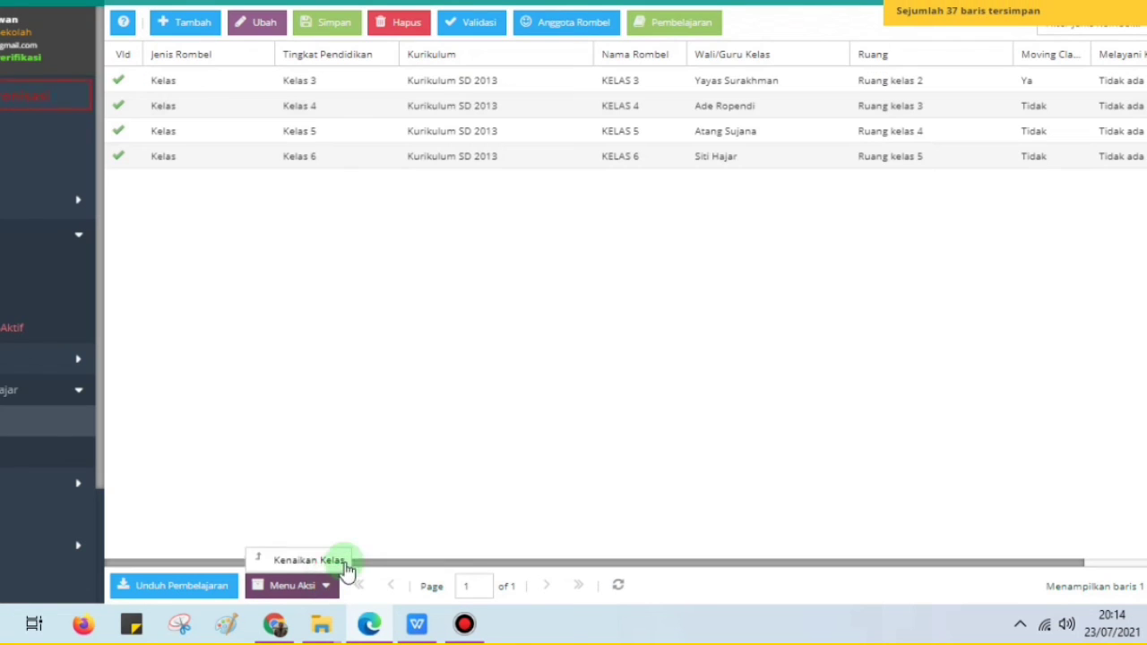
click(329, 562)
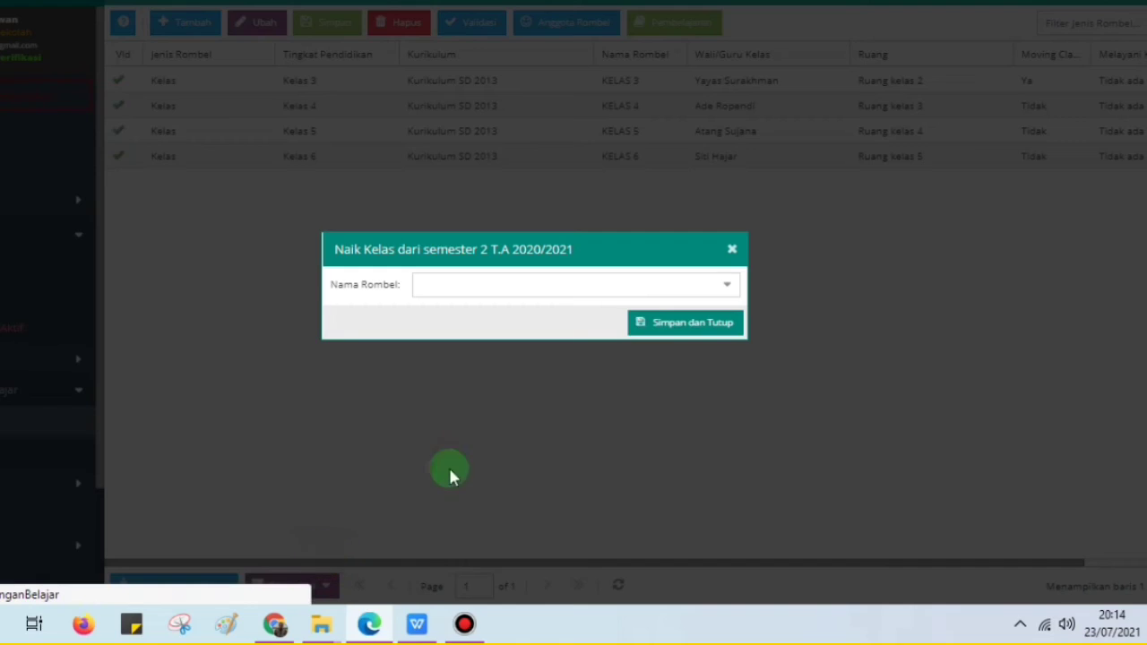
click(723, 284)
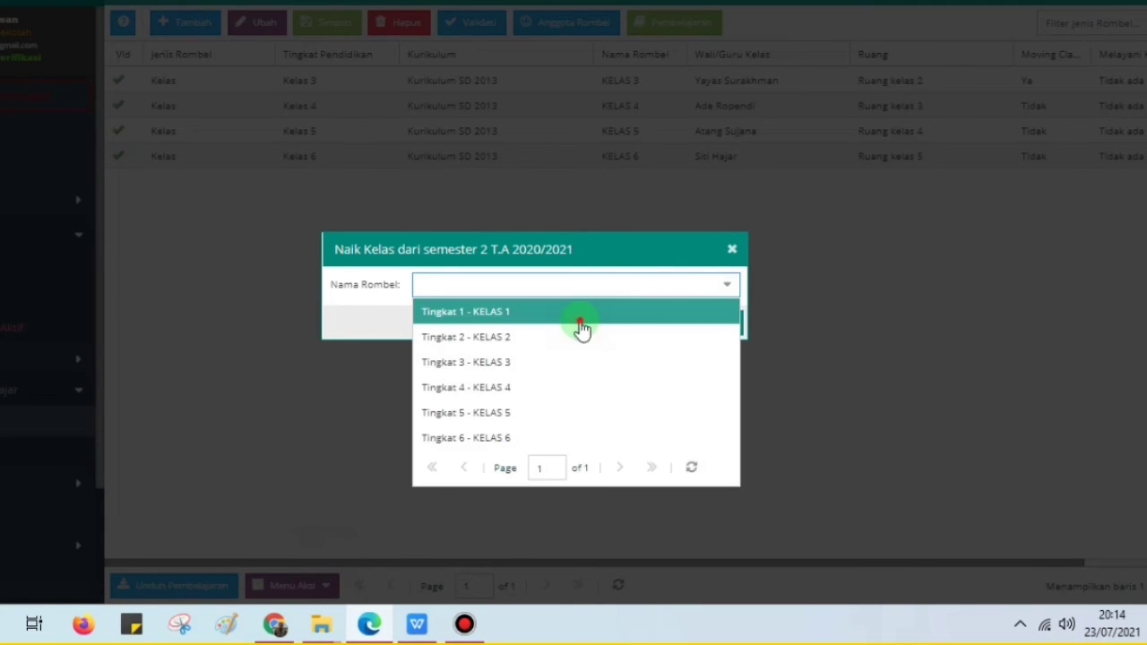
click(581, 318)
click(670, 328)
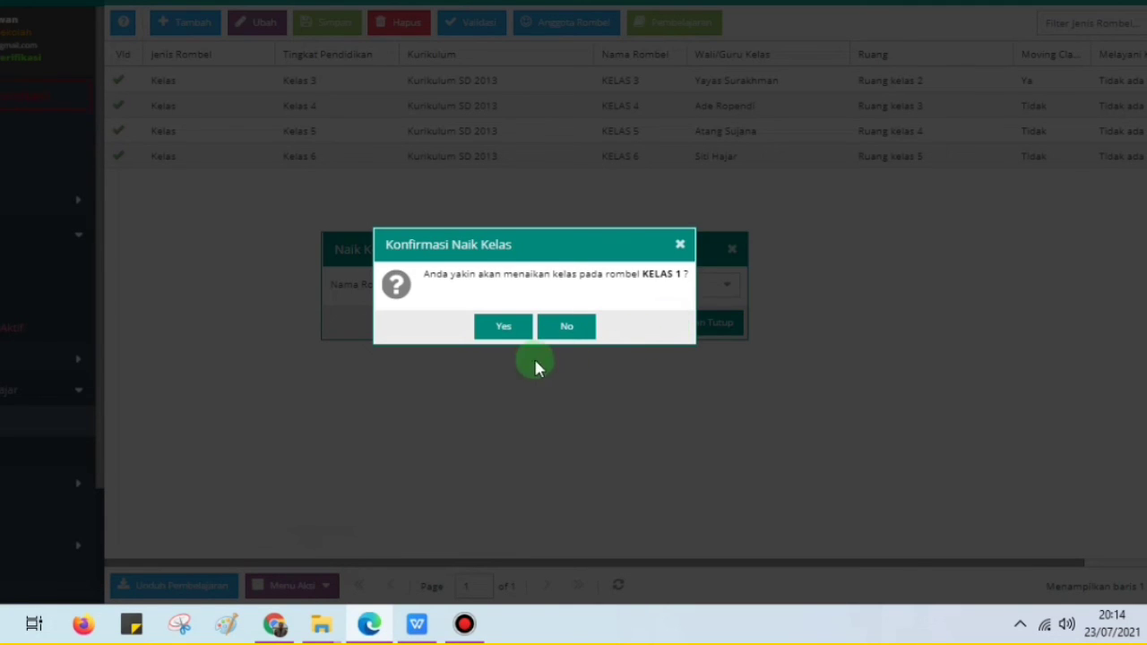
click(516, 337)
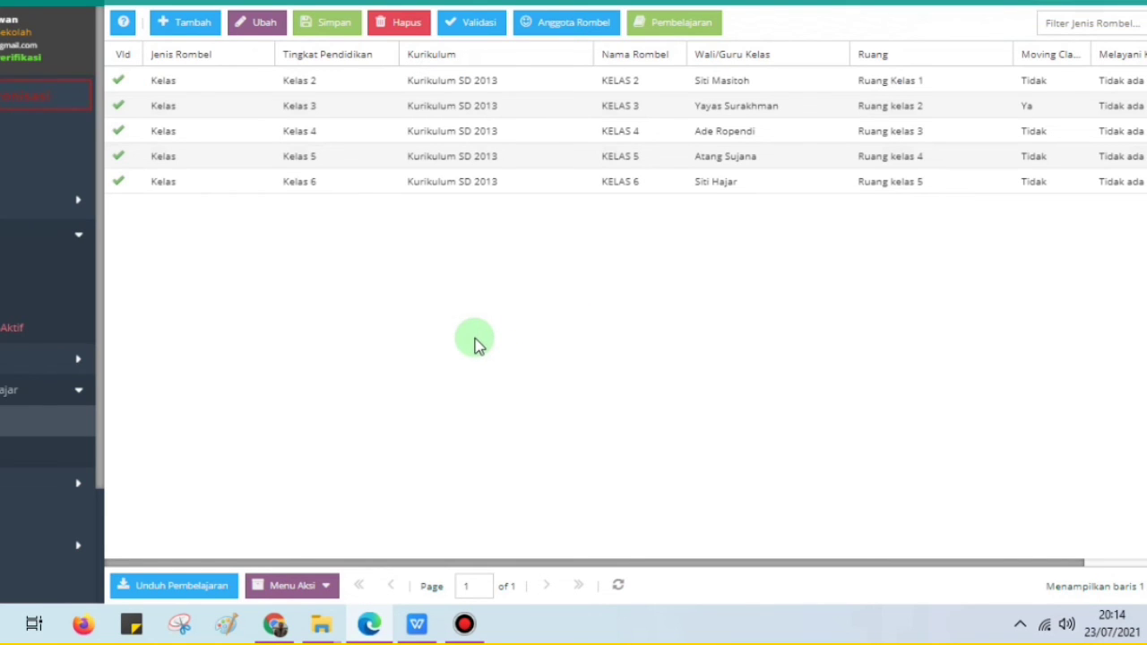
Review the Anggota Rombel member lists of the promoted KELAS 2 and KELAS 6 groups, closing each list
click(492, 83)
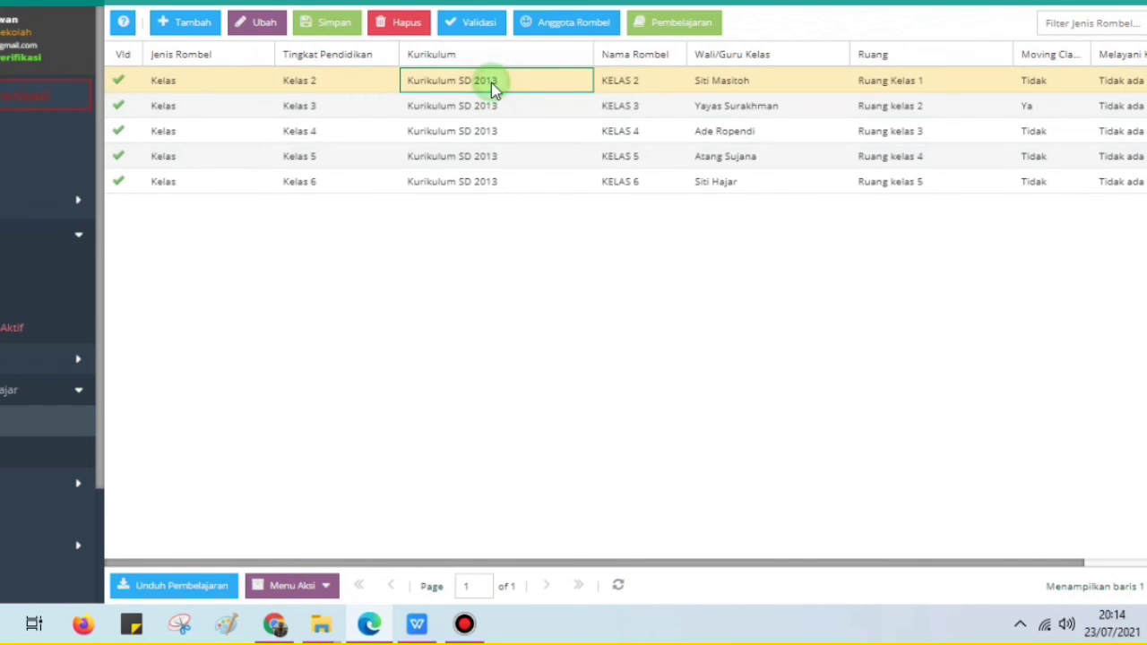
click(563, 24)
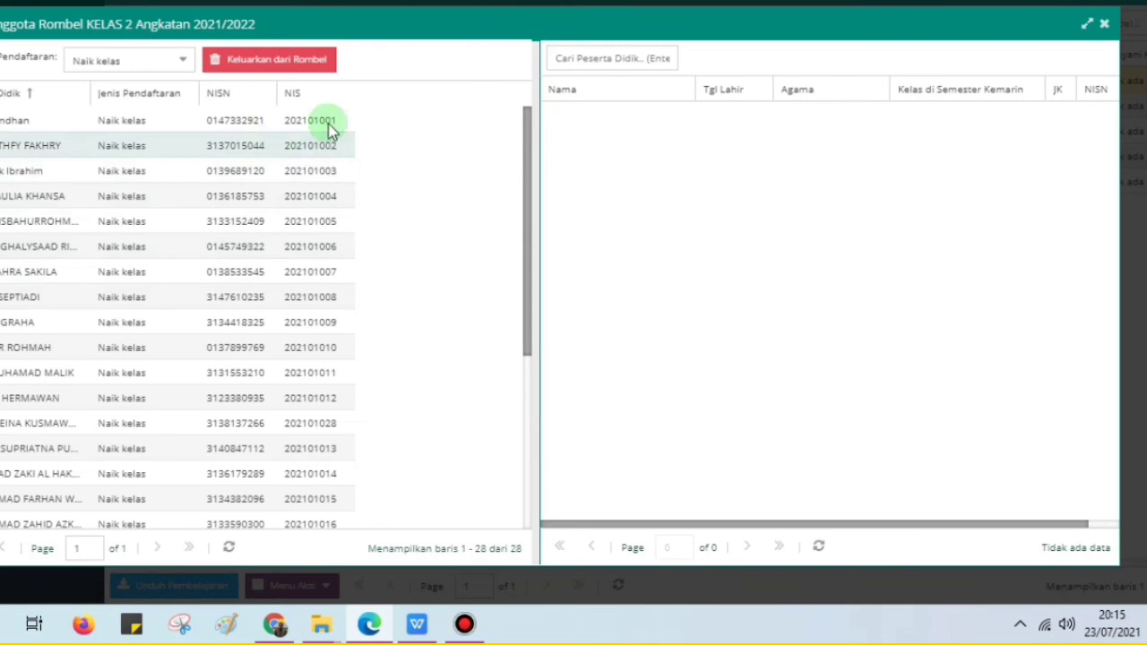
click(1107, 25)
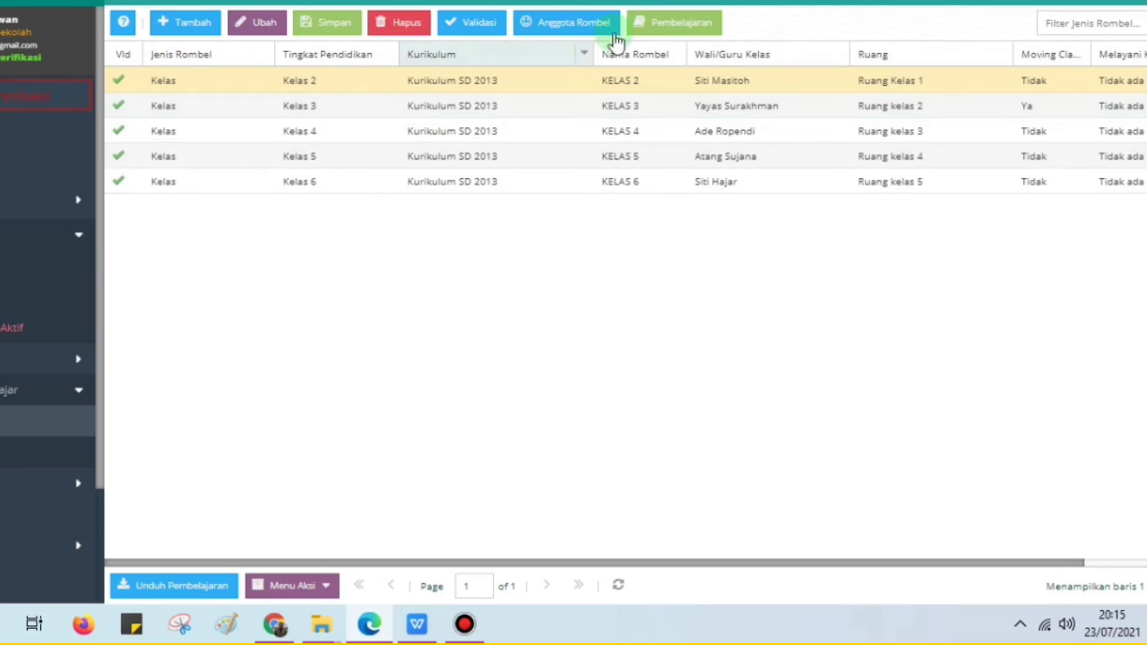
click(429, 190)
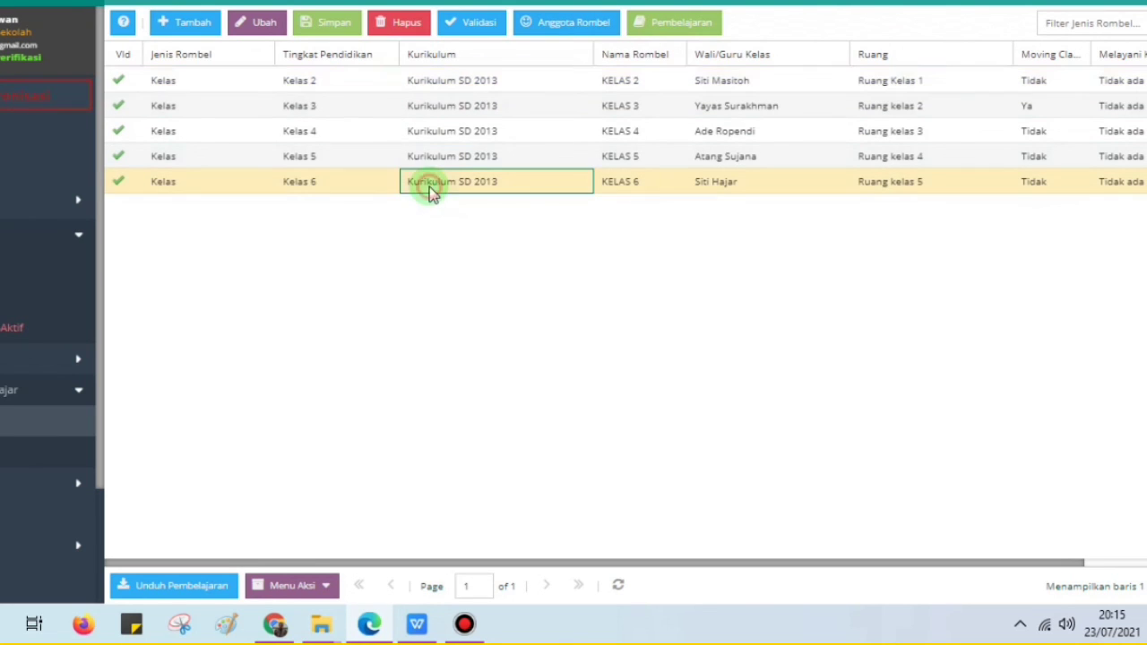
click(555, 24)
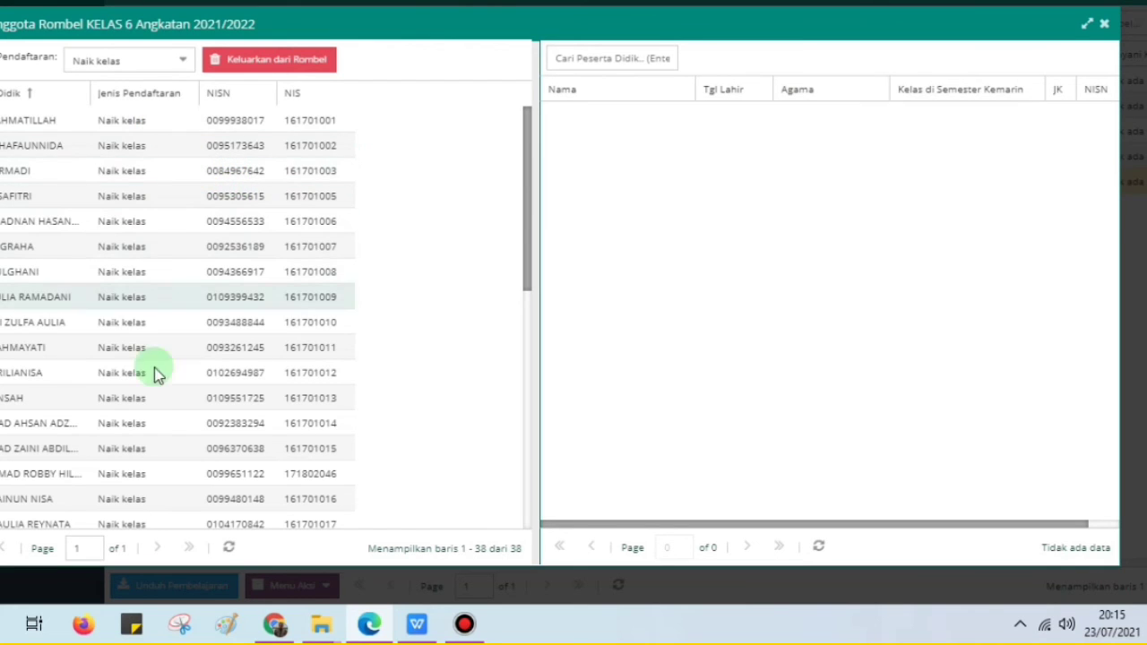
click(1105, 22)
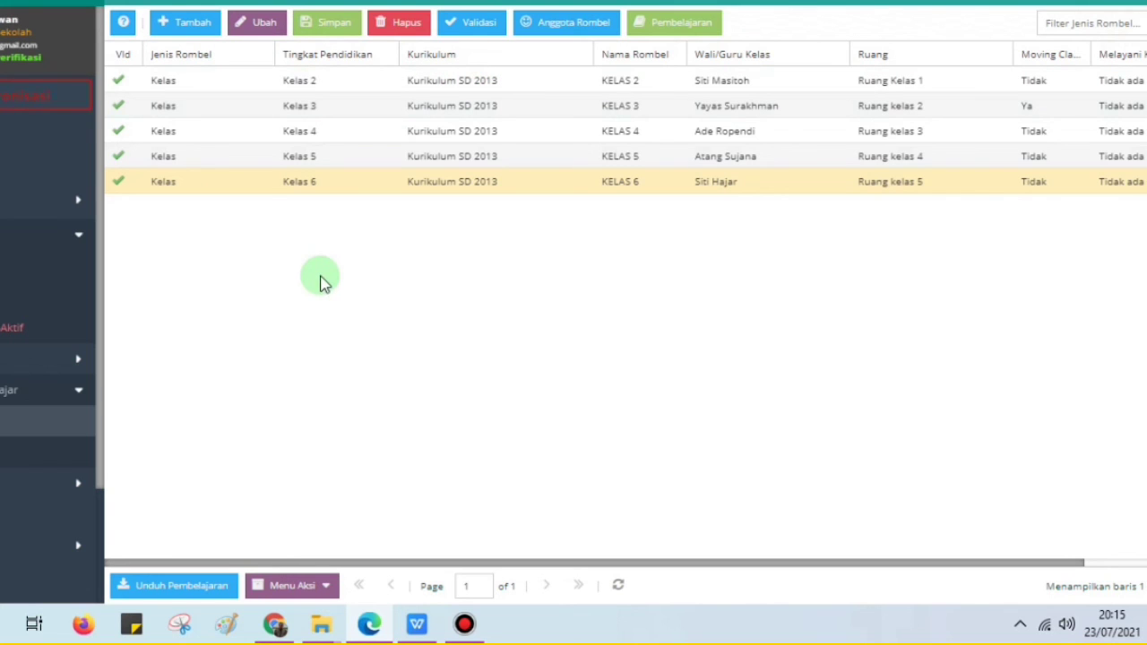
Add a new rombel row to the regular Rombongan Belajar table
click(202, 33)
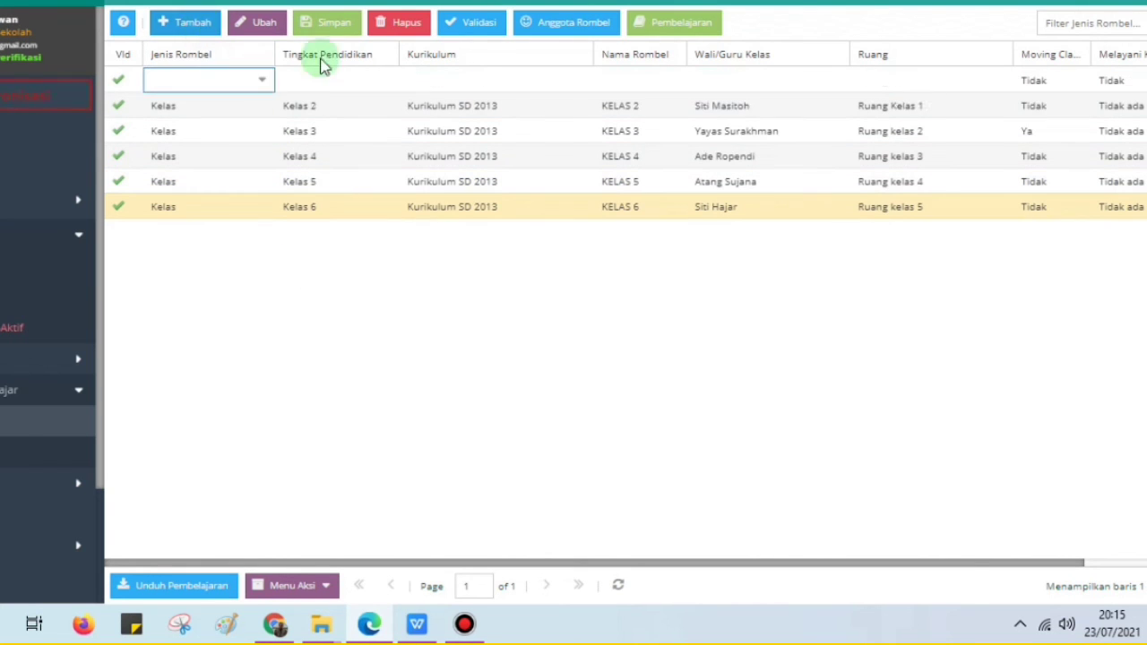